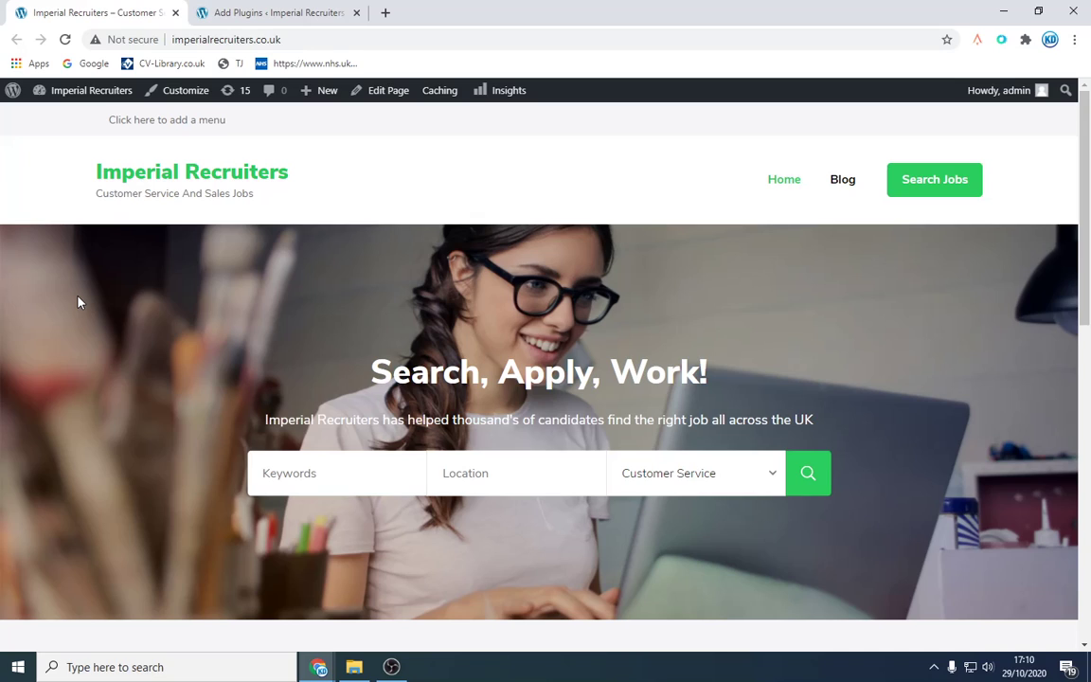
# Look through the Imperial Recruiters homepage, from the job search banner to the blog section and footer
pyautogui.scroll(-4, 477, 272)
pyautogui.scroll(4, 477, 273)
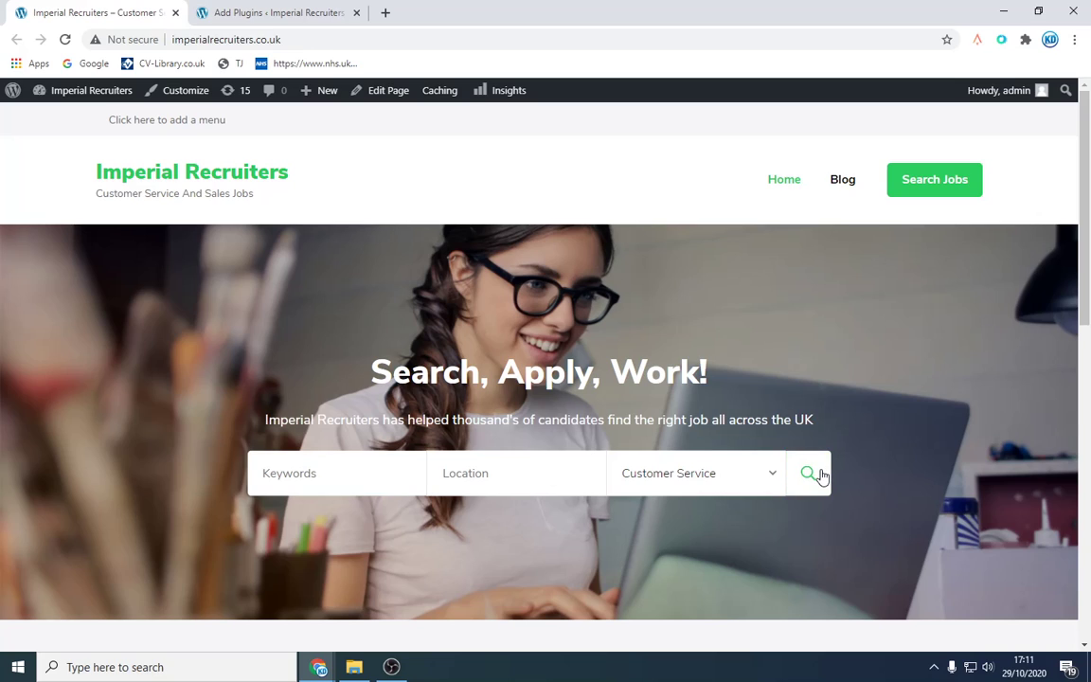
pyautogui.scroll(-5, 743, 392)
pyautogui.scroll(-3, 742, 396)
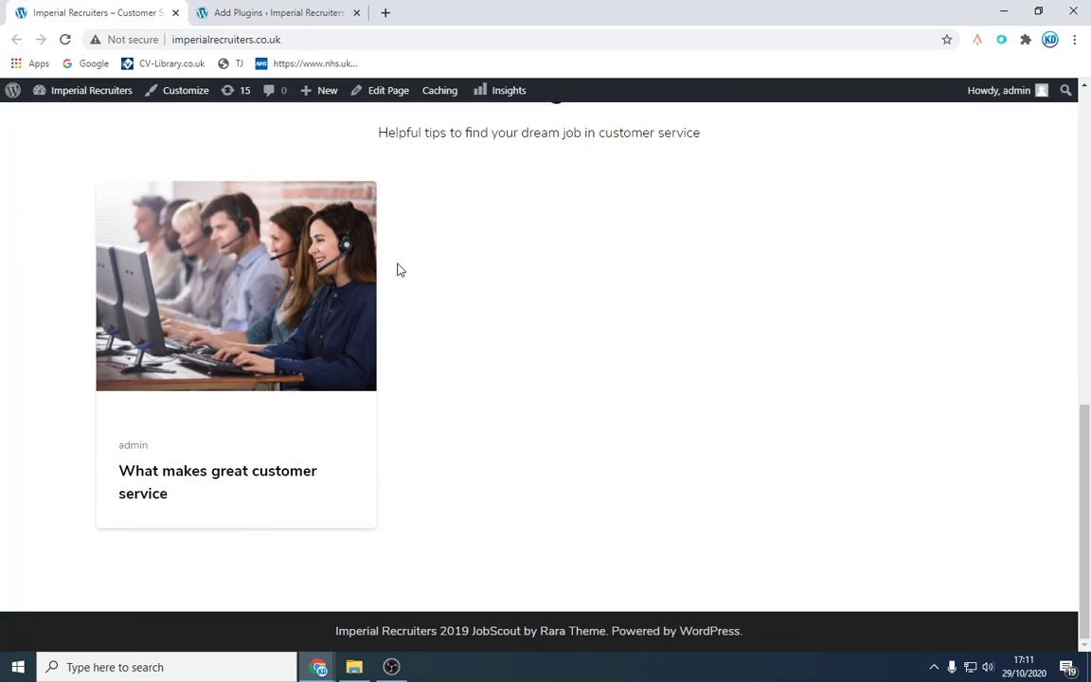
pyautogui.scroll(8, 547, 414)
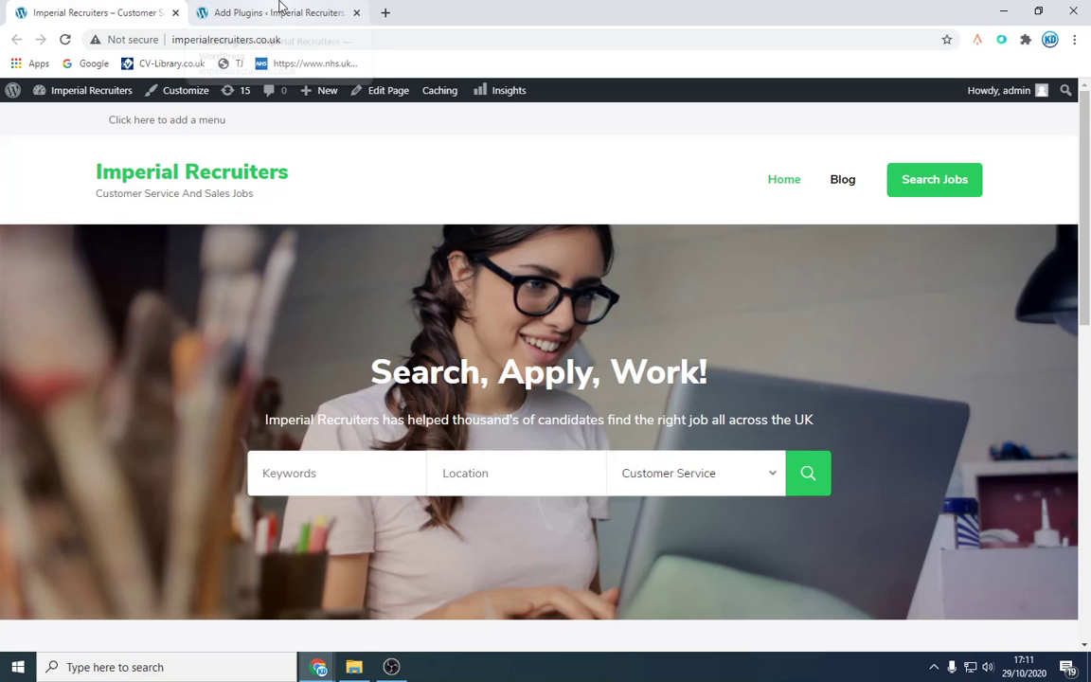
# Open the installed themes page in the site's admin dashboard
pyautogui.click(93, 96)
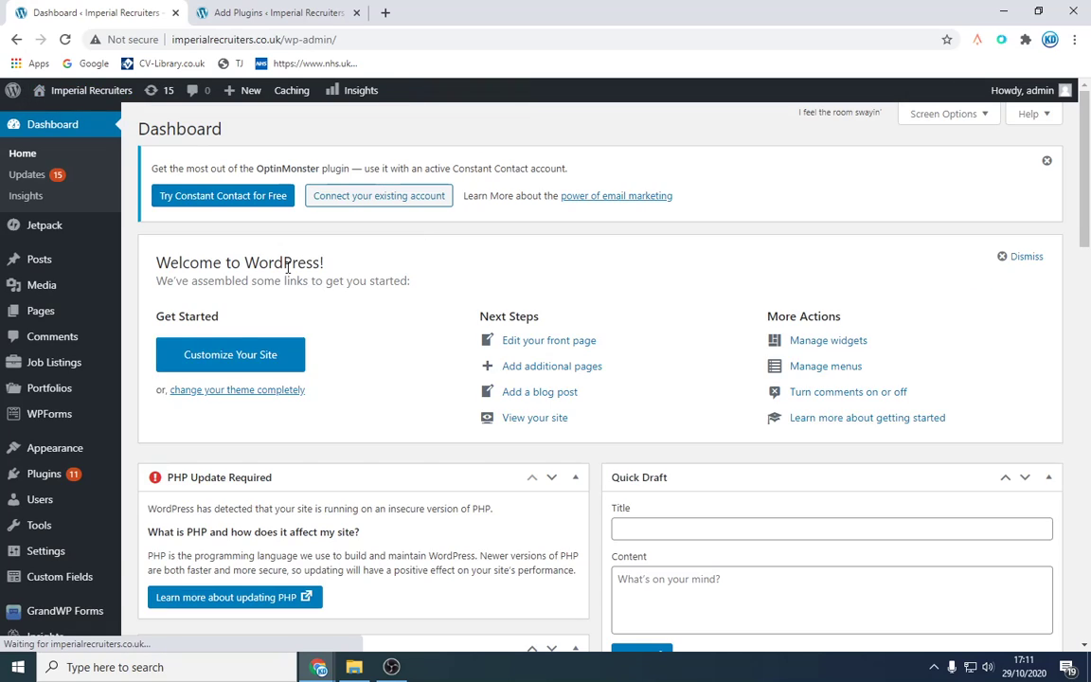
pyautogui.moveTo(94, 451)
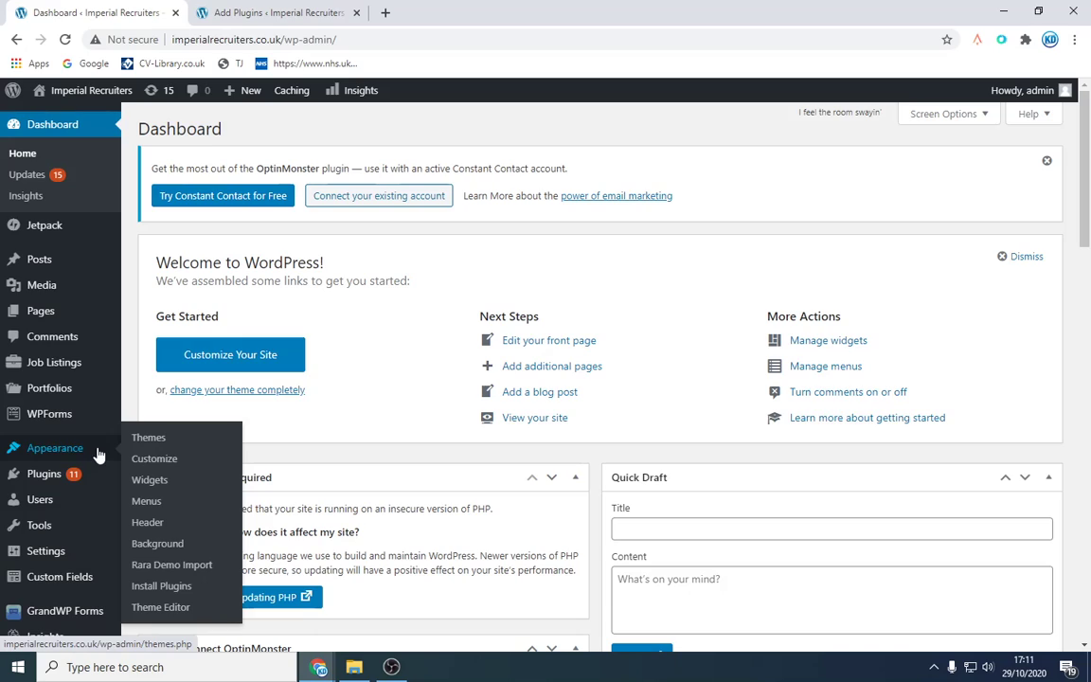
pyautogui.click(150, 441)
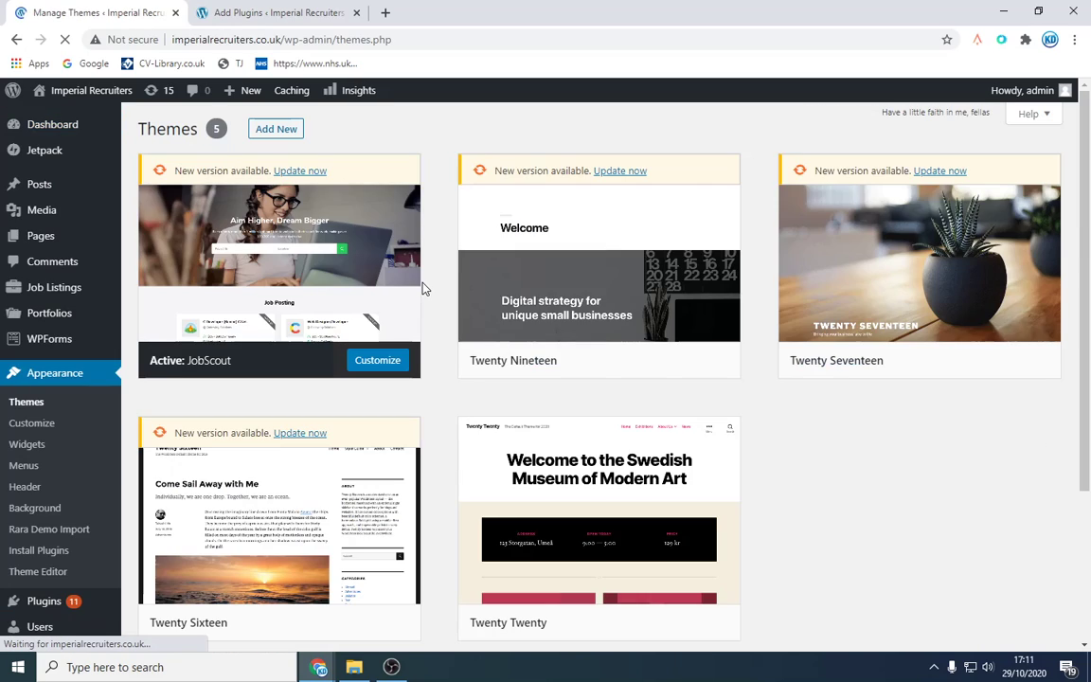
# Activate the Twenty Nineteen theme and view the site's homepage in a new browser tab
pyautogui.moveTo(694, 192)
pyautogui.click(629, 361)
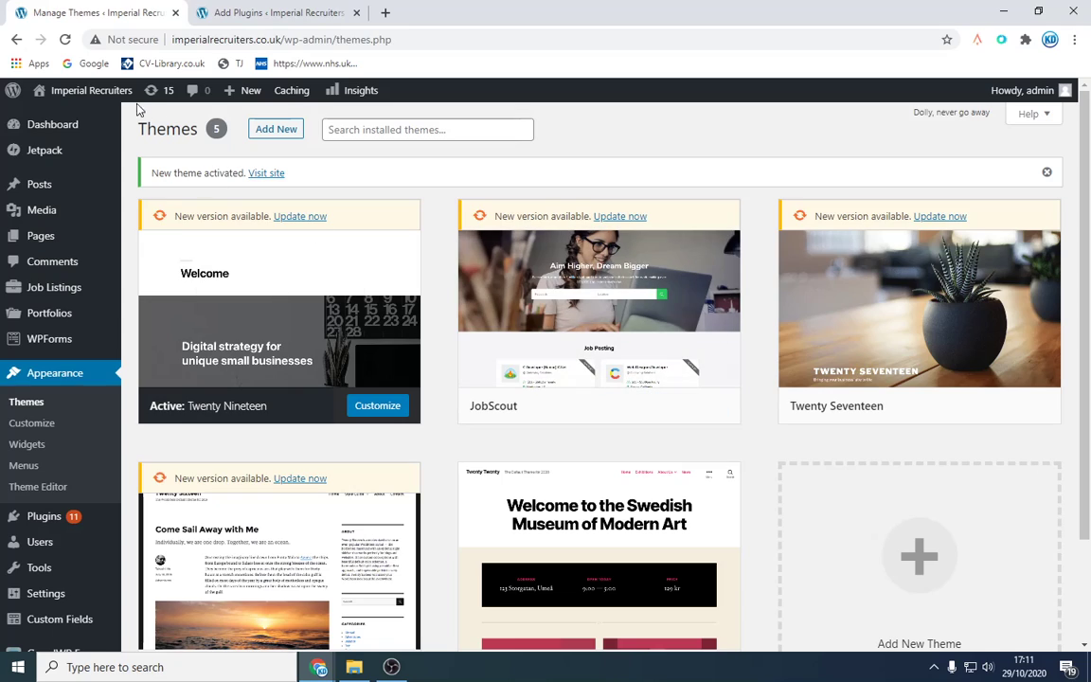
pyautogui.rightClick(115, 96)
pyautogui.click(142, 106)
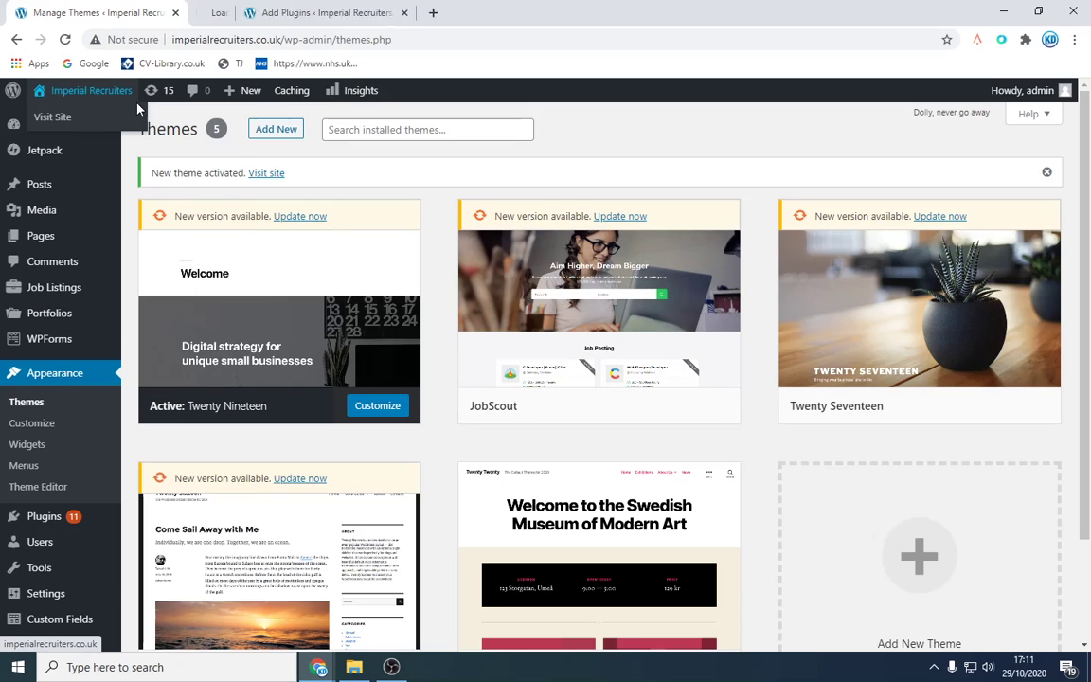
pyautogui.click(262, 7)
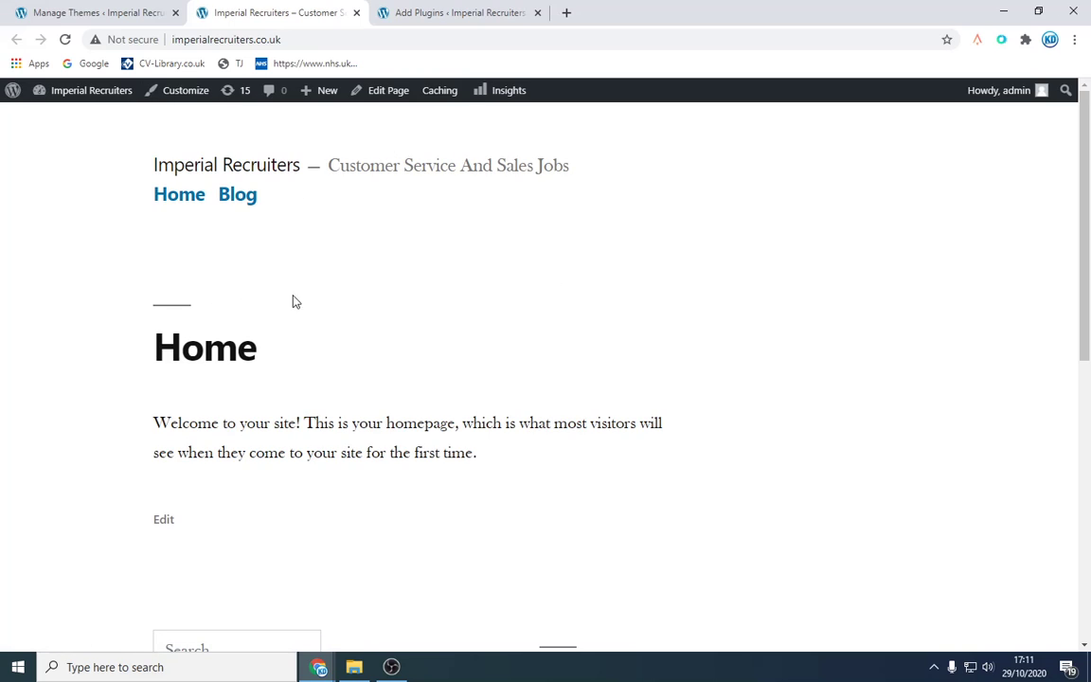
# Reactivate the JobScout theme, reload the homepage and look through its sections
pyautogui.click(135, 17)
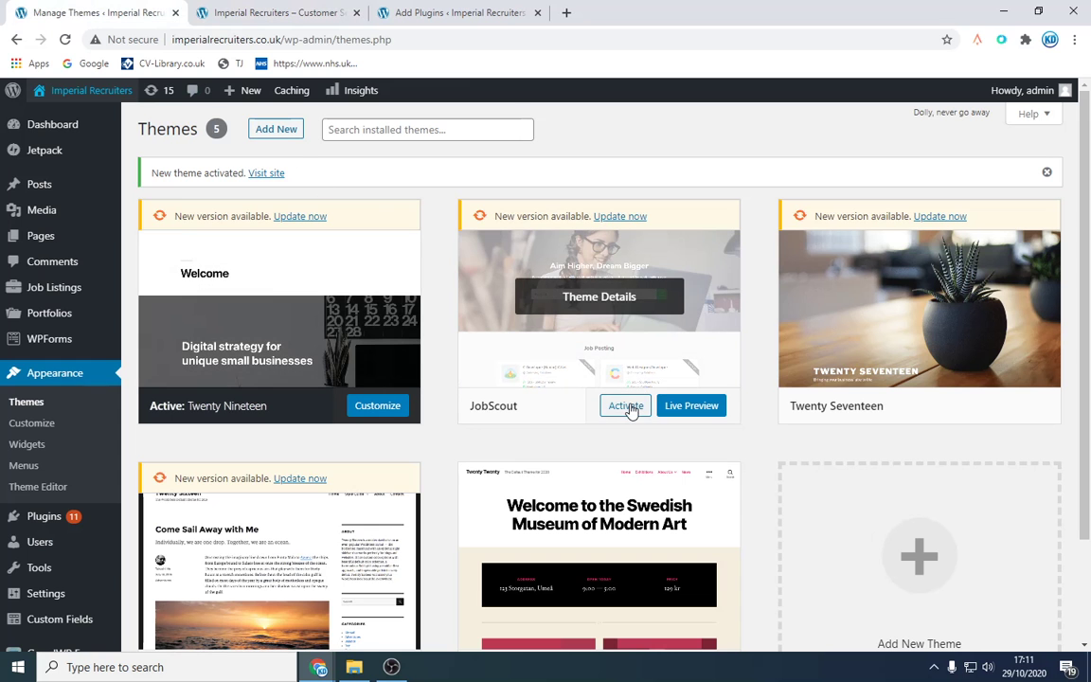
pyautogui.click(626, 407)
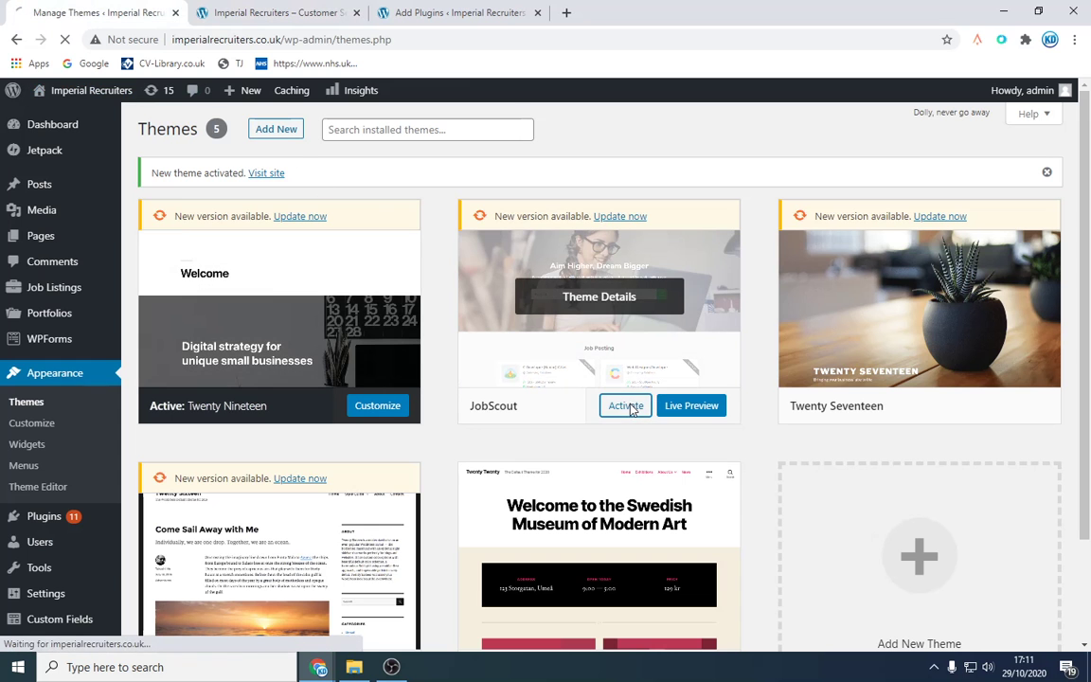
pyautogui.click(274, 9)
pyautogui.click(238, 38)
pyautogui.press('Return')
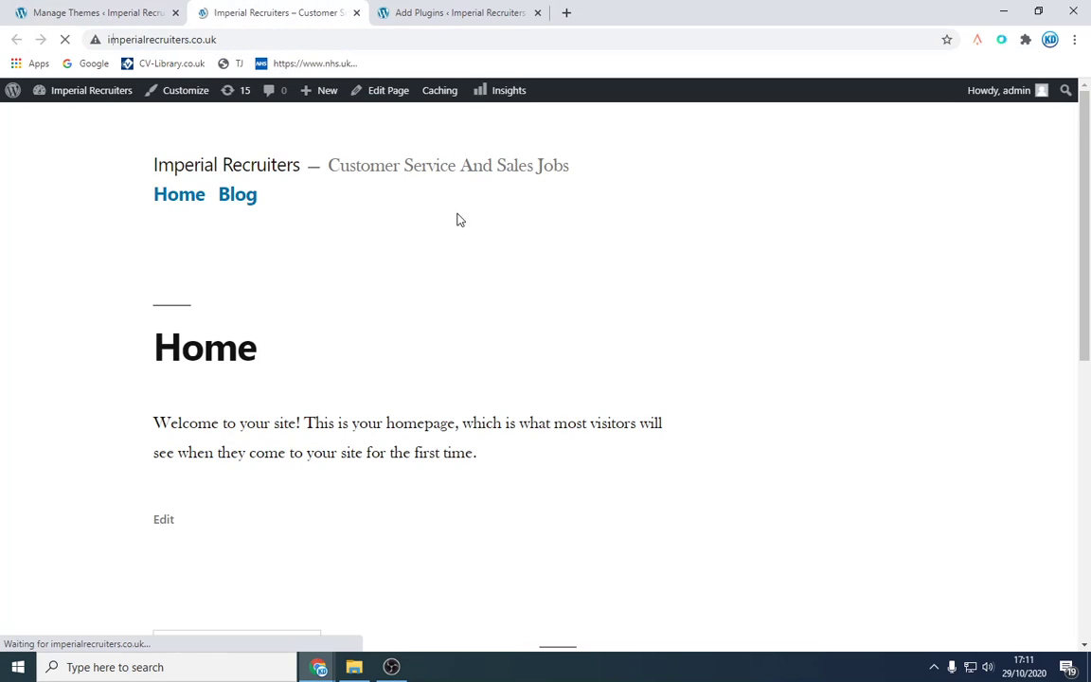
pyautogui.scroll(-5, 485, 294)
pyautogui.scroll(-3, 483, 322)
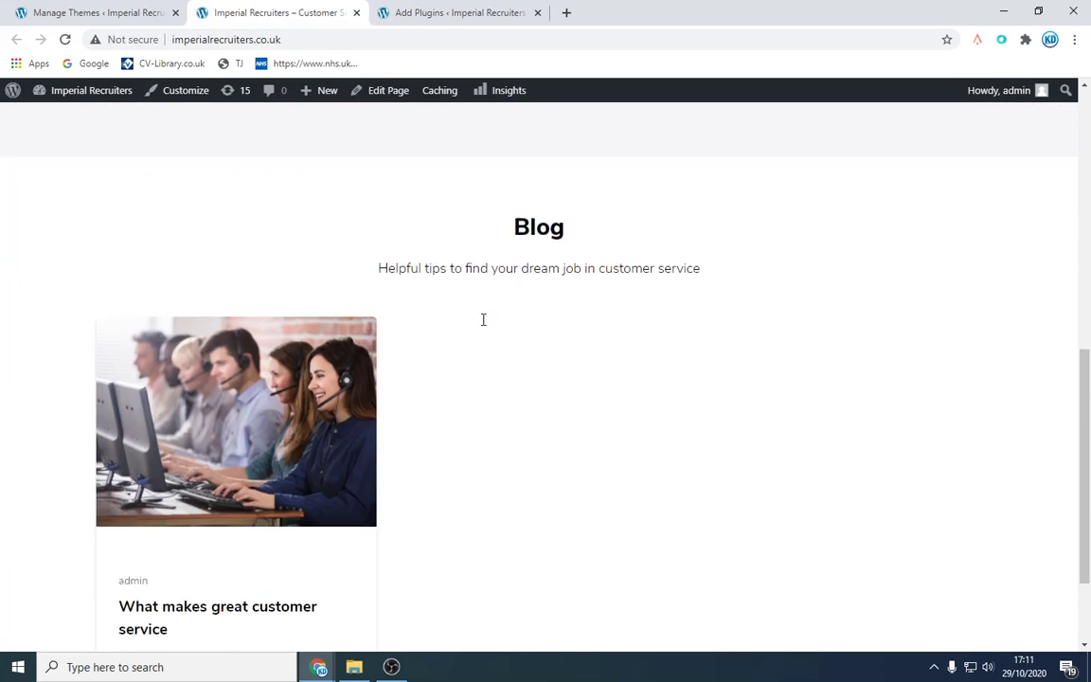
pyautogui.scroll(10, 485, 338)
# Go to adding a new theme and search the theme library for "job"
pyautogui.click(58, 7)
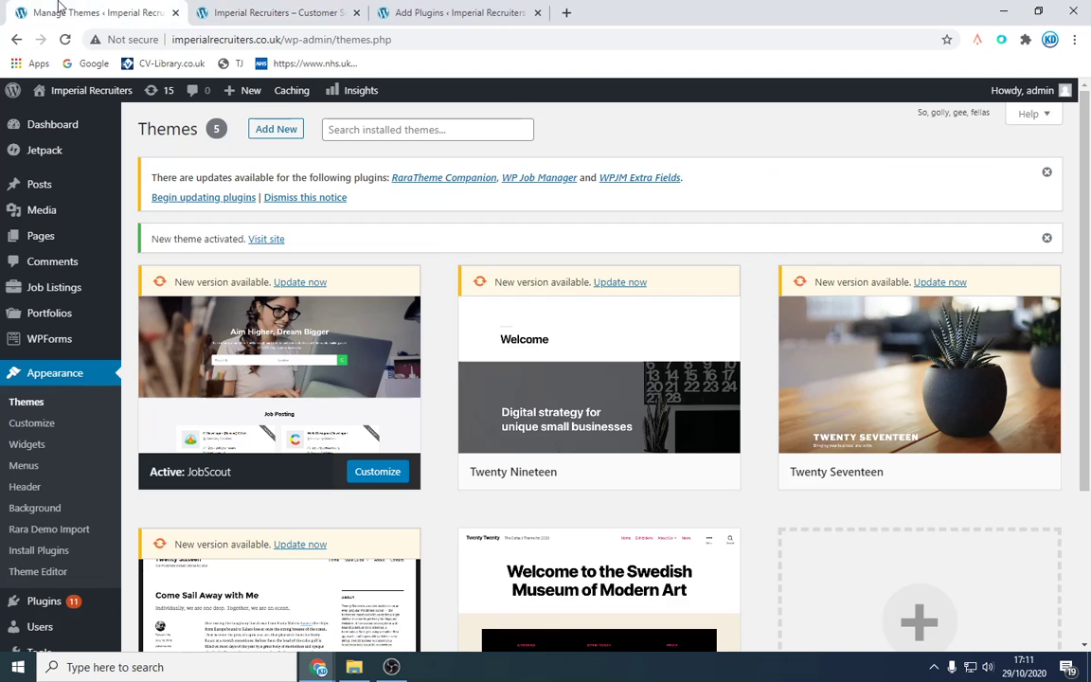
pyautogui.click(278, 133)
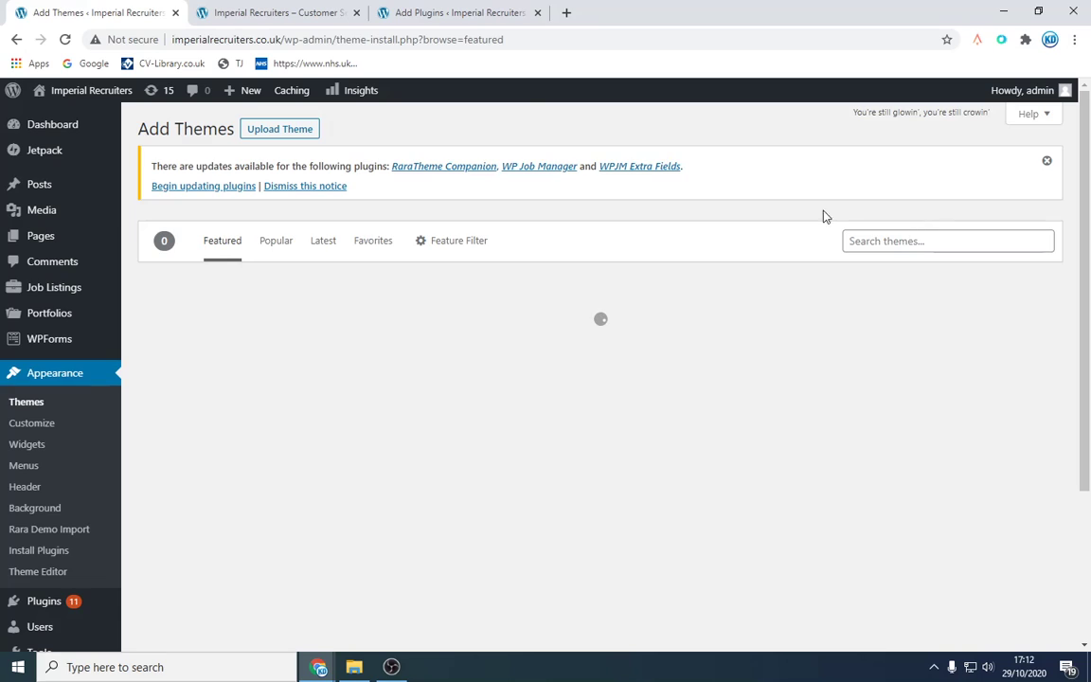
pyautogui.click(284, 11)
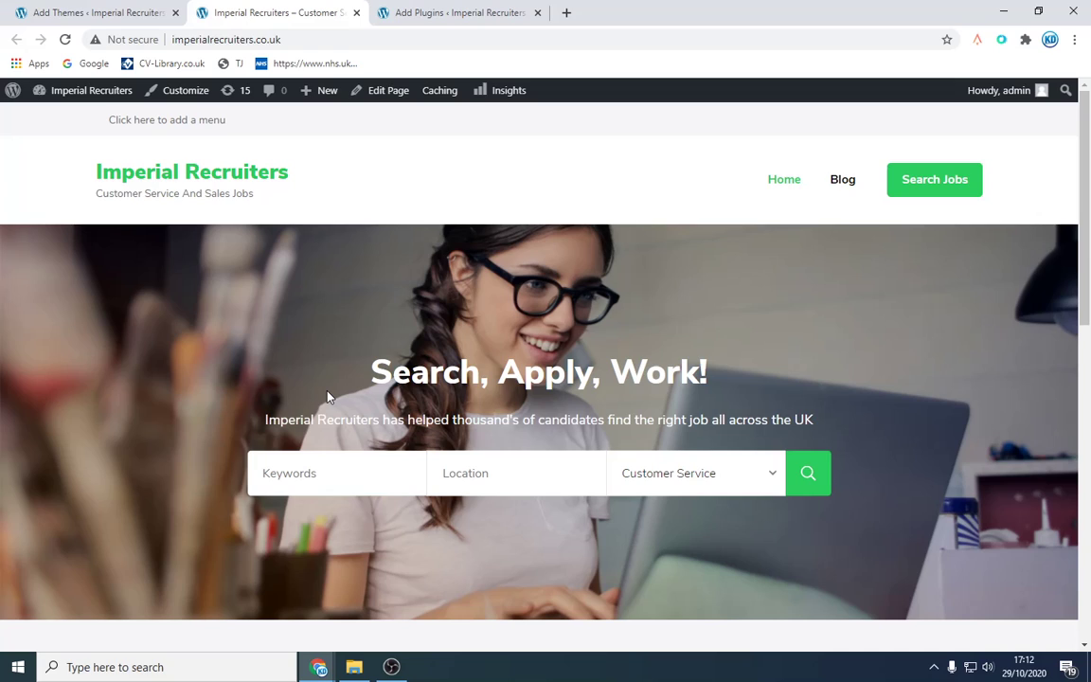
pyautogui.click(113, 11)
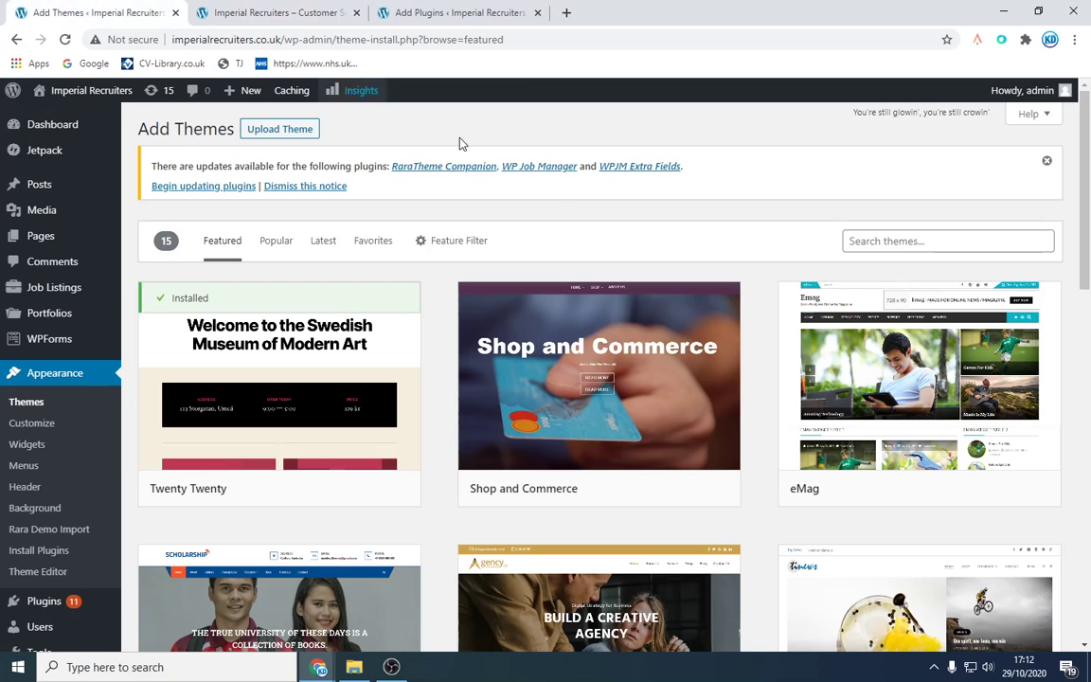
pyautogui.click(864, 241)
pyautogui.write('job')
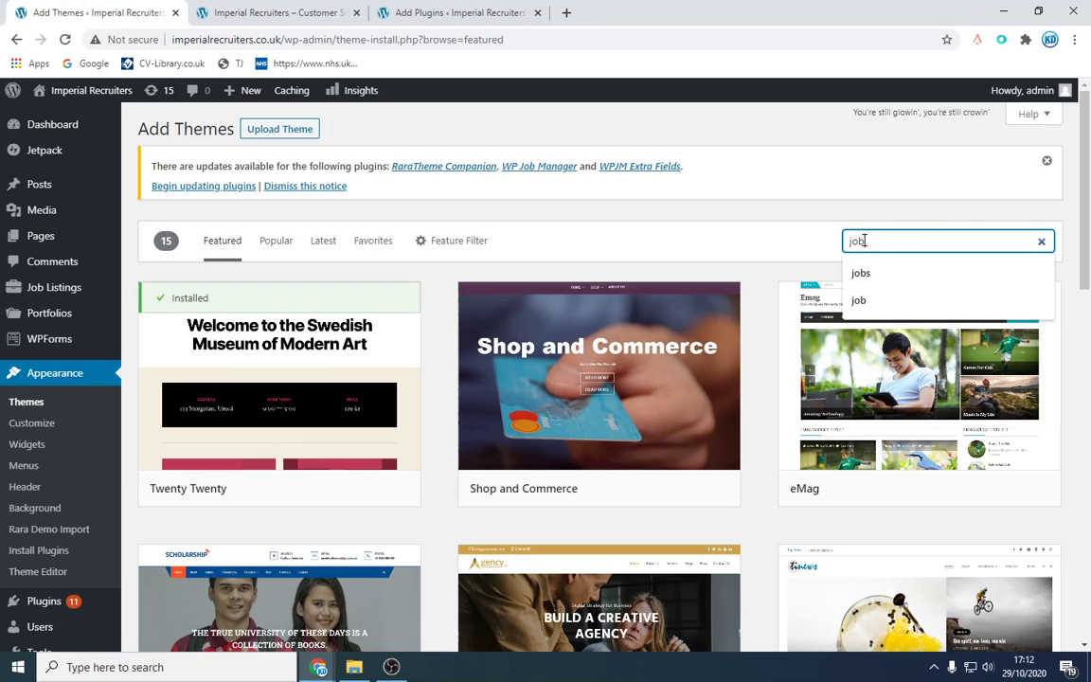
pyautogui.press('Return')
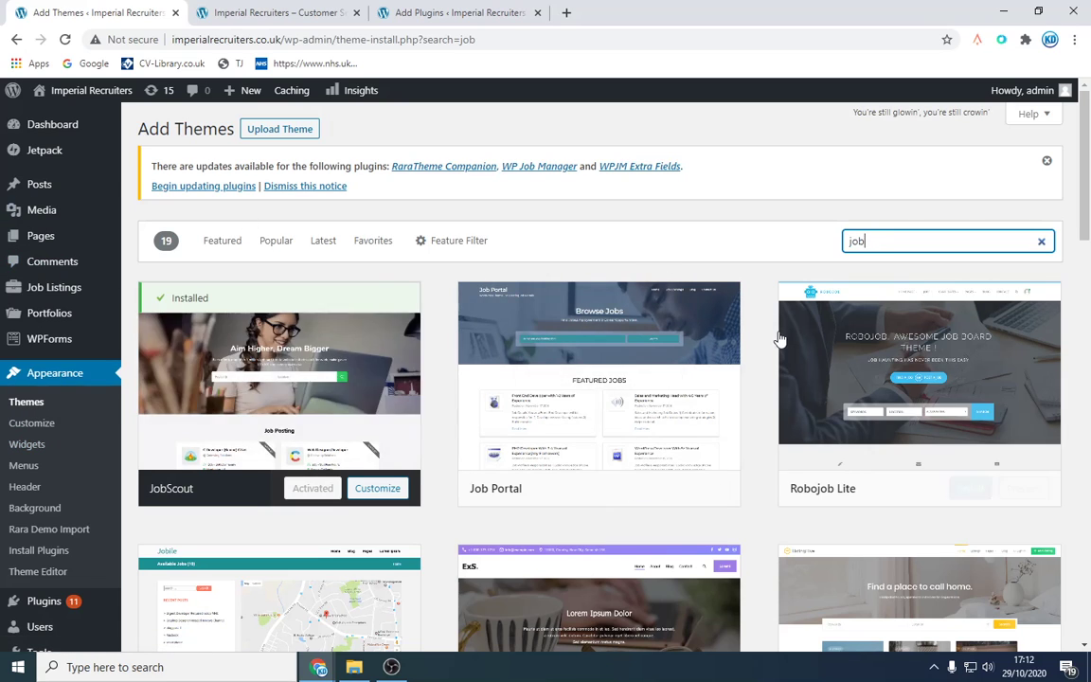
# Browse the job theme results, then install and activate the Job Portal theme
pyautogui.scroll(-3, 840, 346)
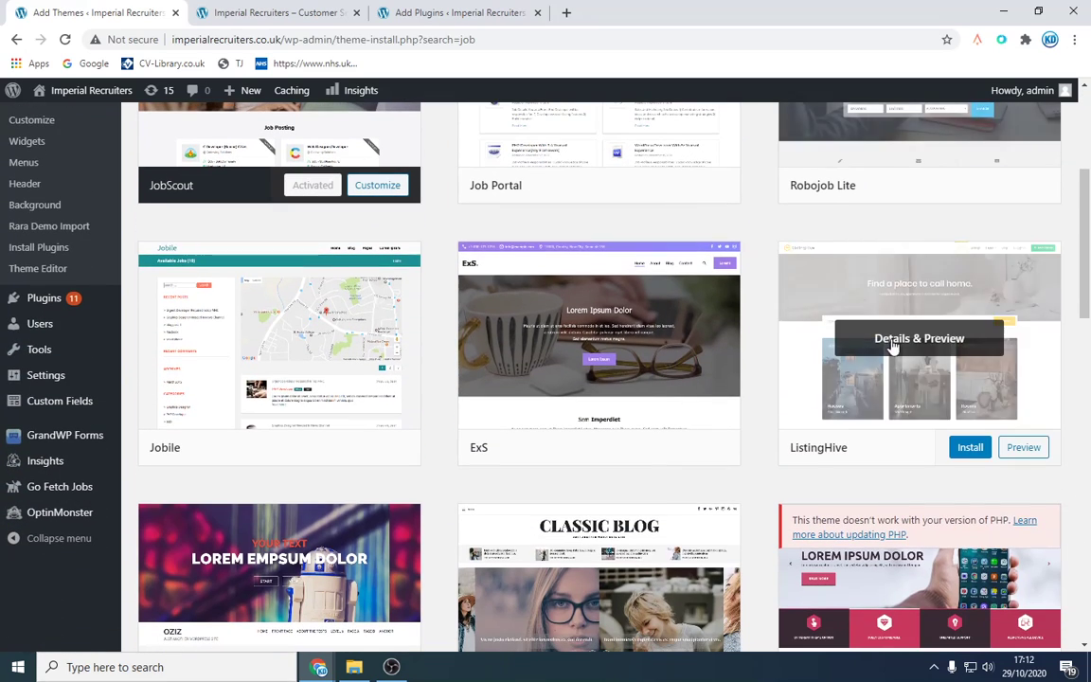
pyautogui.scroll(-3, 431, 370)
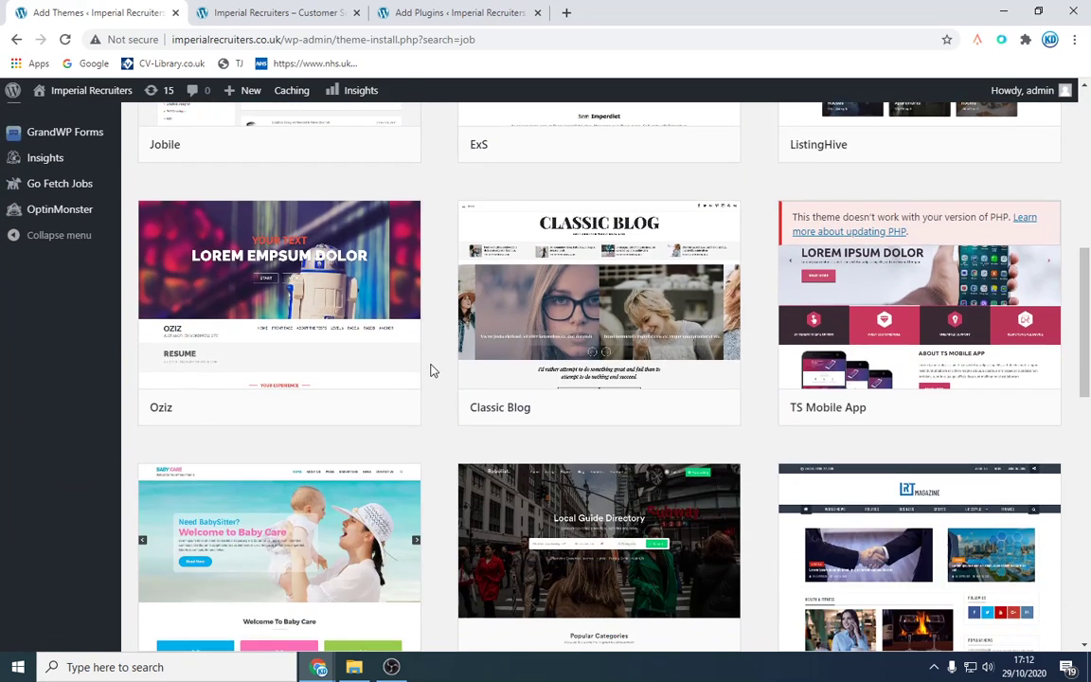
pyautogui.scroll(-4, 431, 371)
pyautogui.scroll(10, 430, 370)
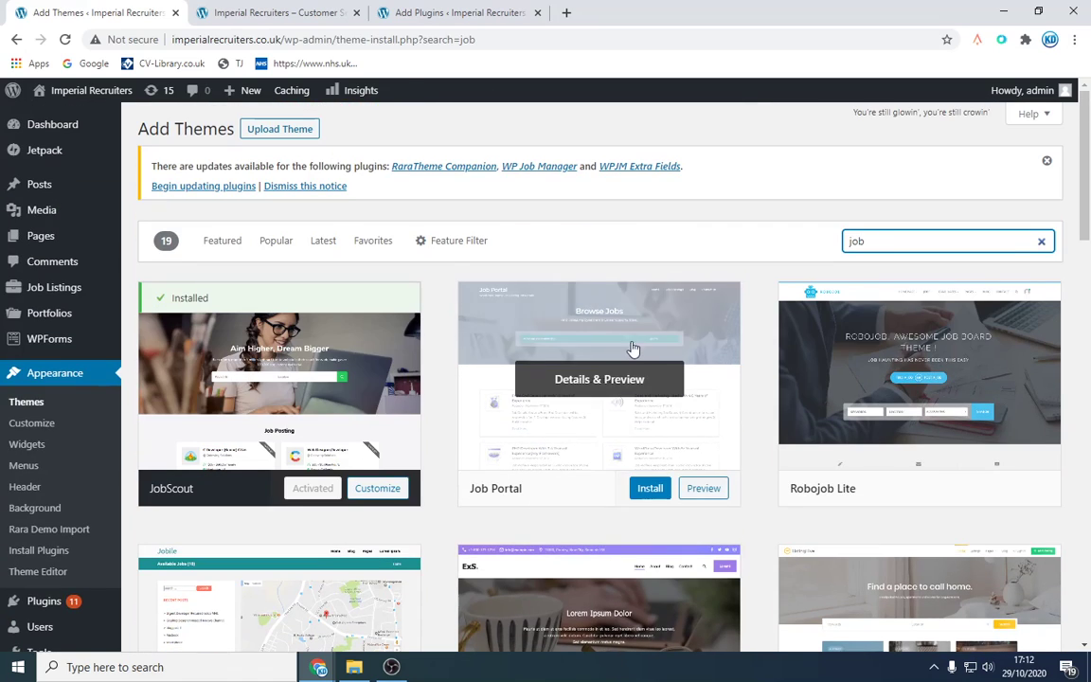
pyautogui.click(643, 492)
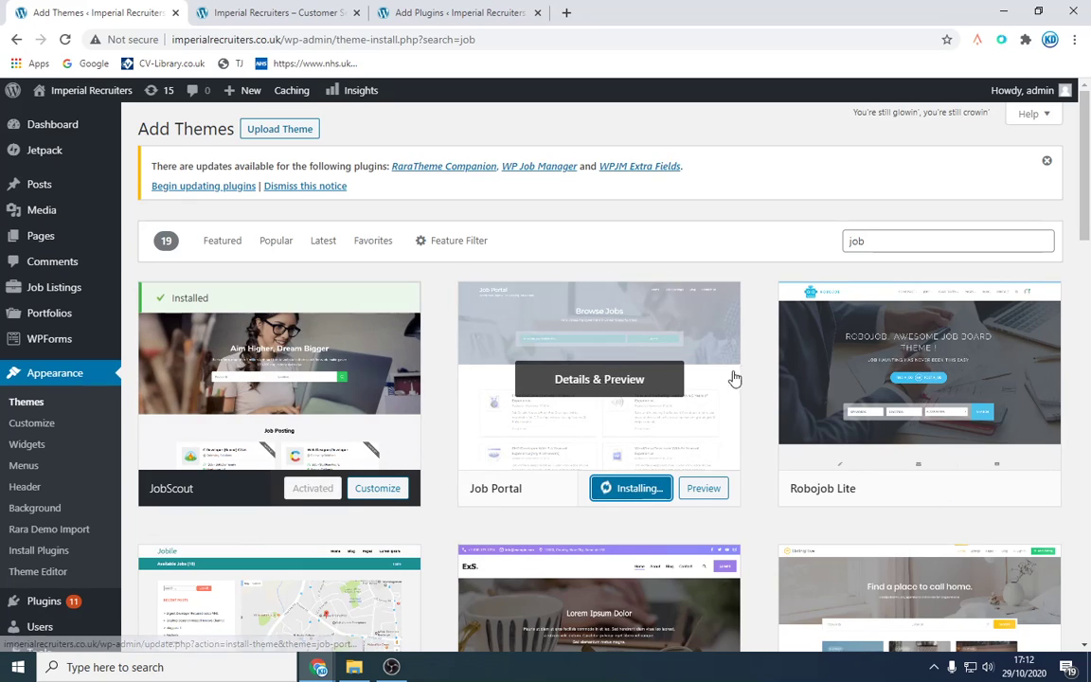
pyautogui.click(627, 489)
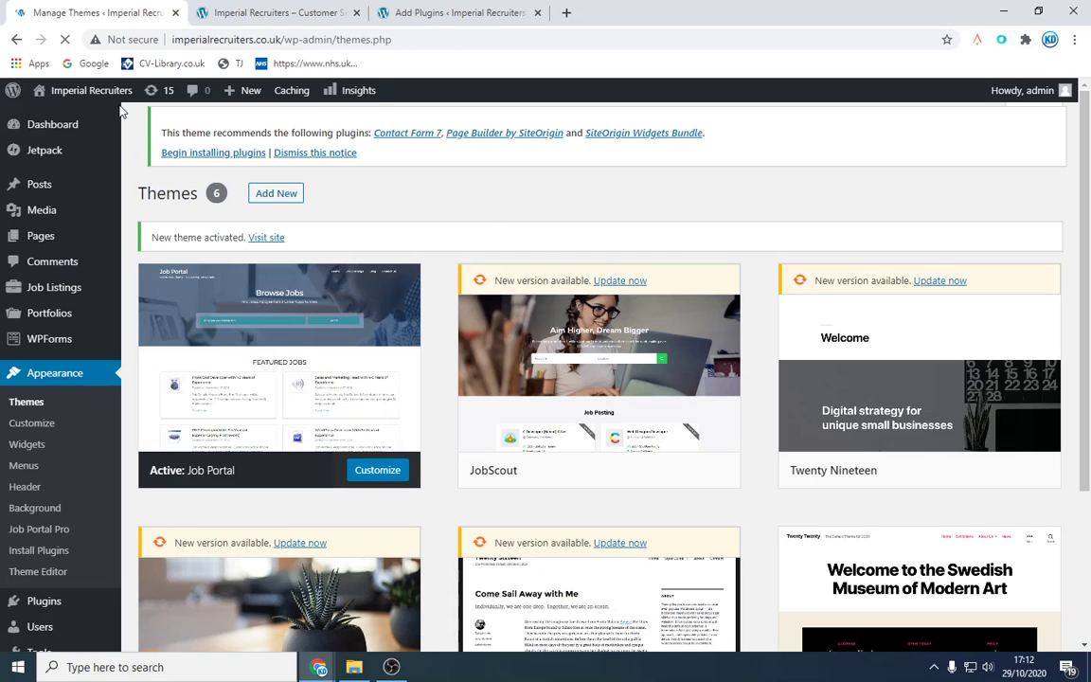
# Reload the site's homepage and review its layout under the Job Portal theme
pyautogui.click(249, 16)
pyautogui.click(228, 40)
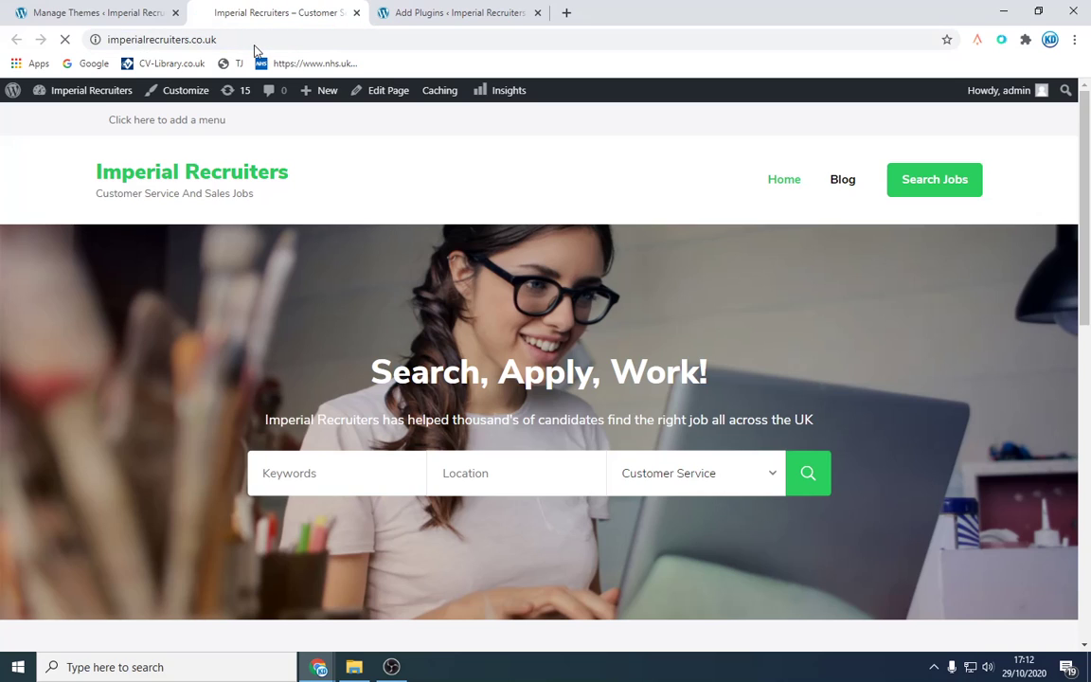
pyautogui.press('Return')
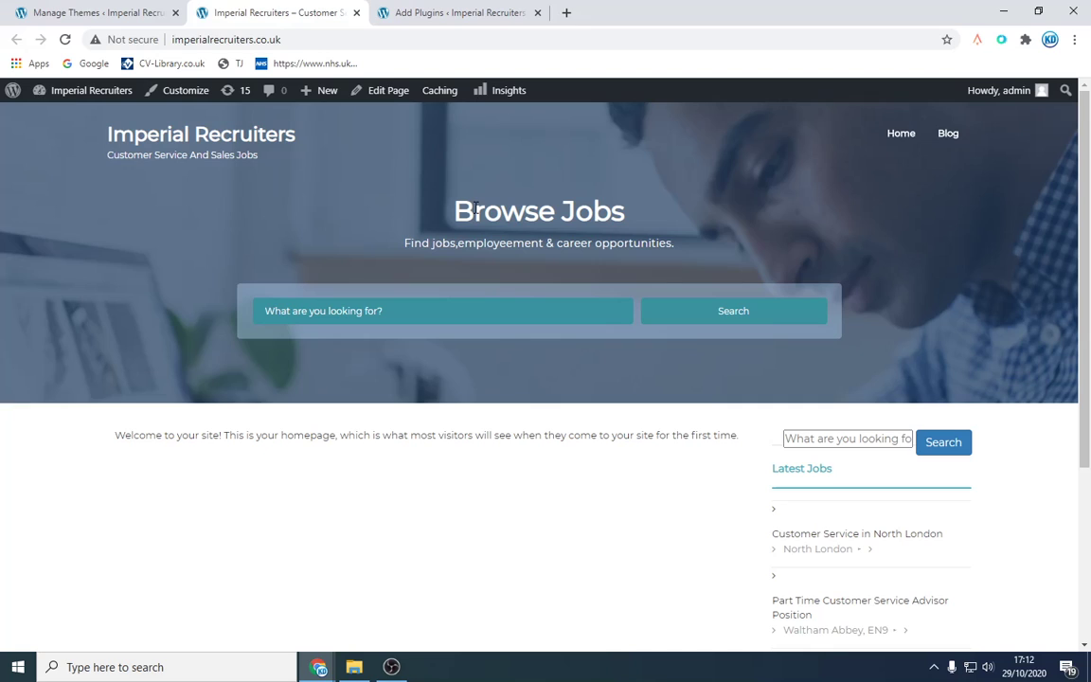
pyautogui.scroll(-3, 488, 236)
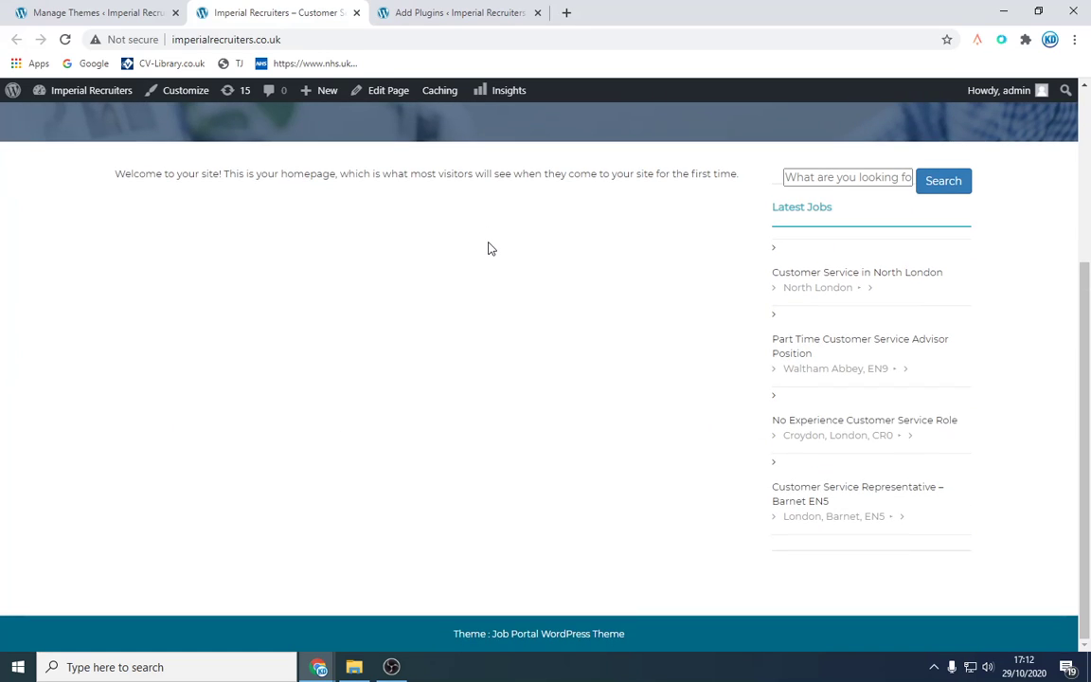
pyautogui.scroll(3, 488, 248)
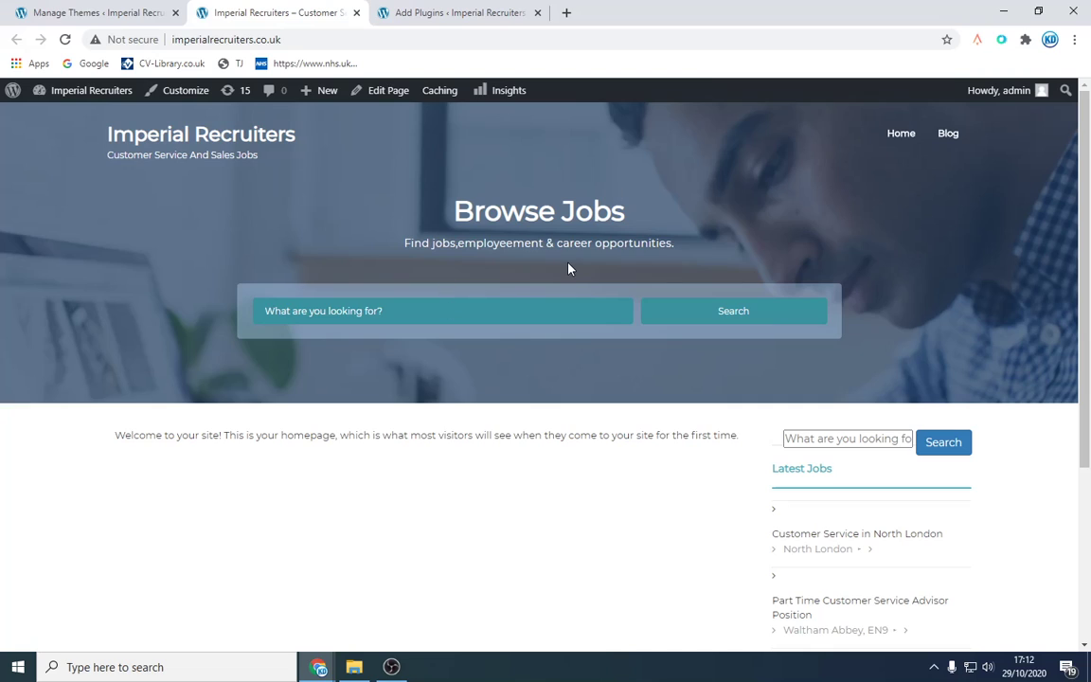
# Switch the active theme back to JobScout and reload the site's homepage
pyautogui.click(93, 12)
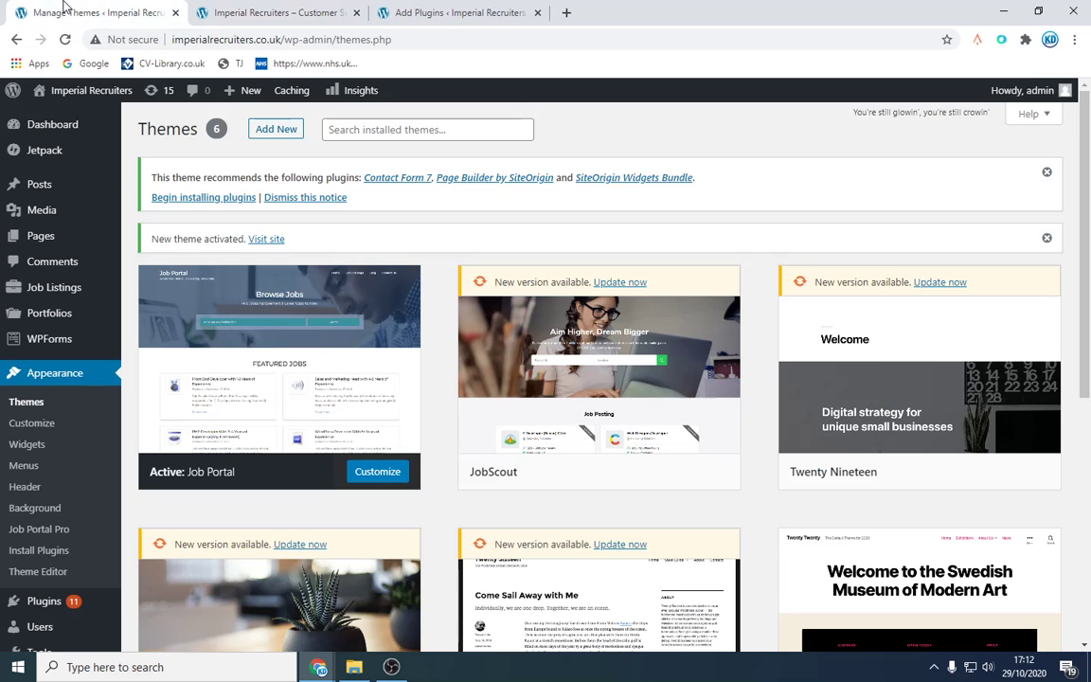
pyautogui.click(647, 473)
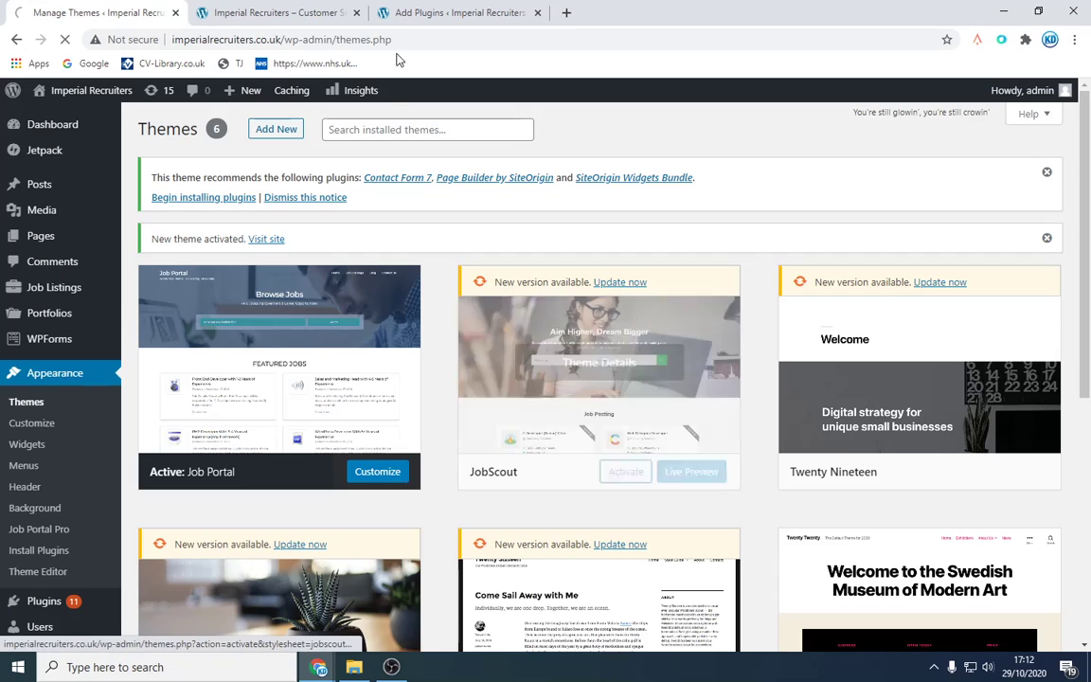
pyautogui.click(284, 13)
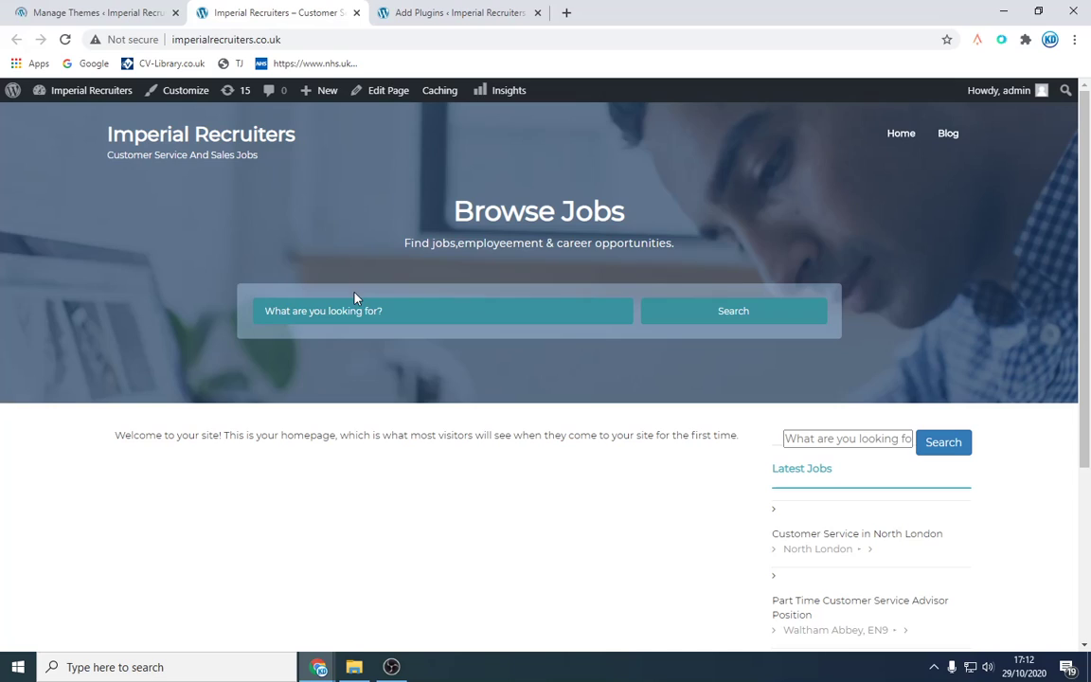
pyautogui.click(251, 39)
pyautogui.press('Return')
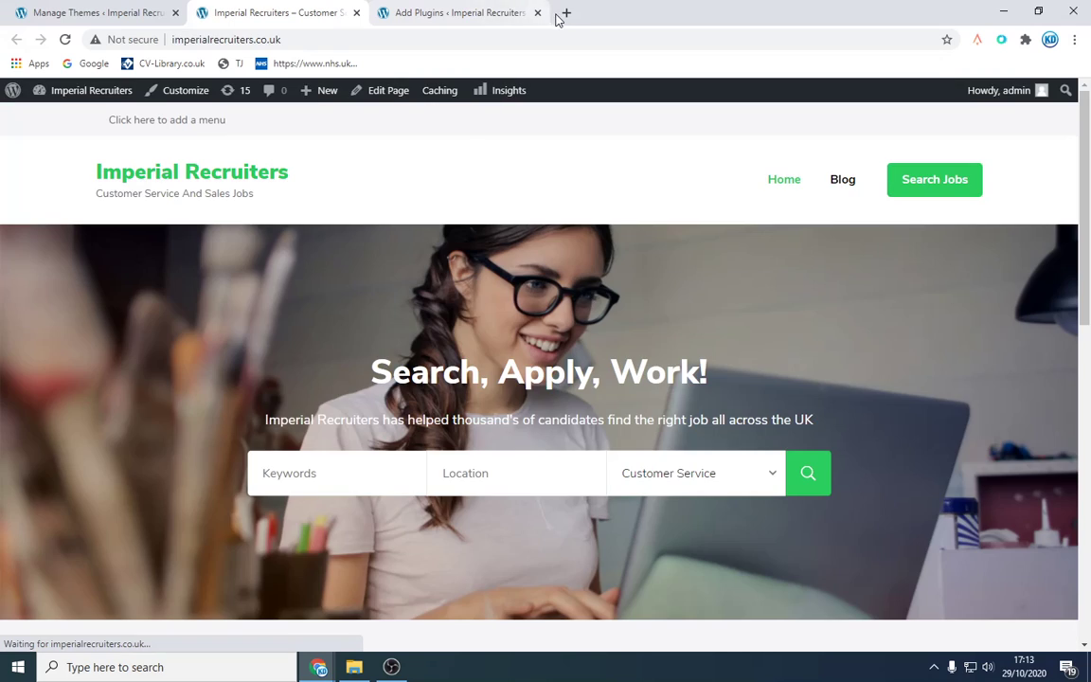
# Search Google for "job scout theme" in a new tab and open the Rara Themes JobScout page
pyautogui.click(565, 14)
pyautogui.write('job scout the')
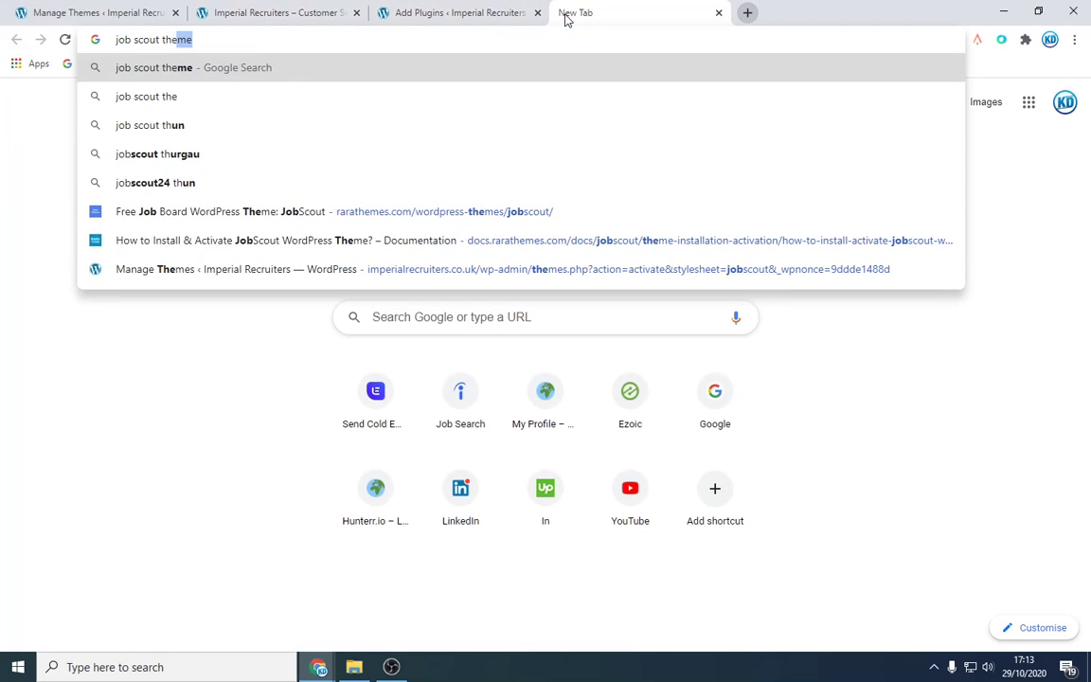
pyautogui.press('Return')
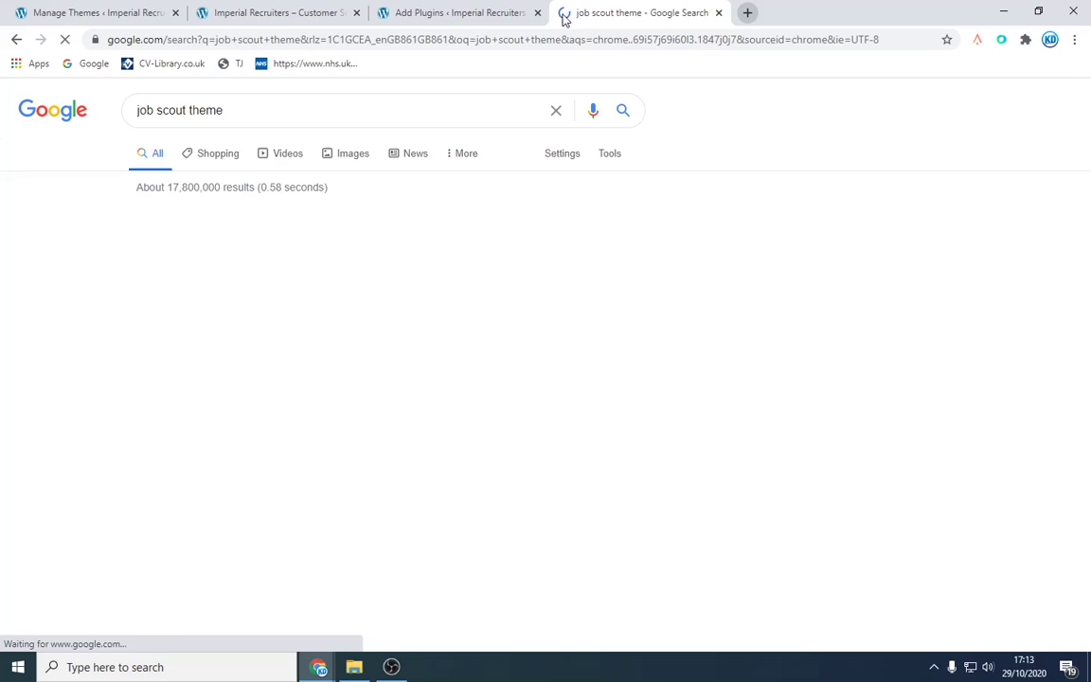
pyautogui.click(320, 239)
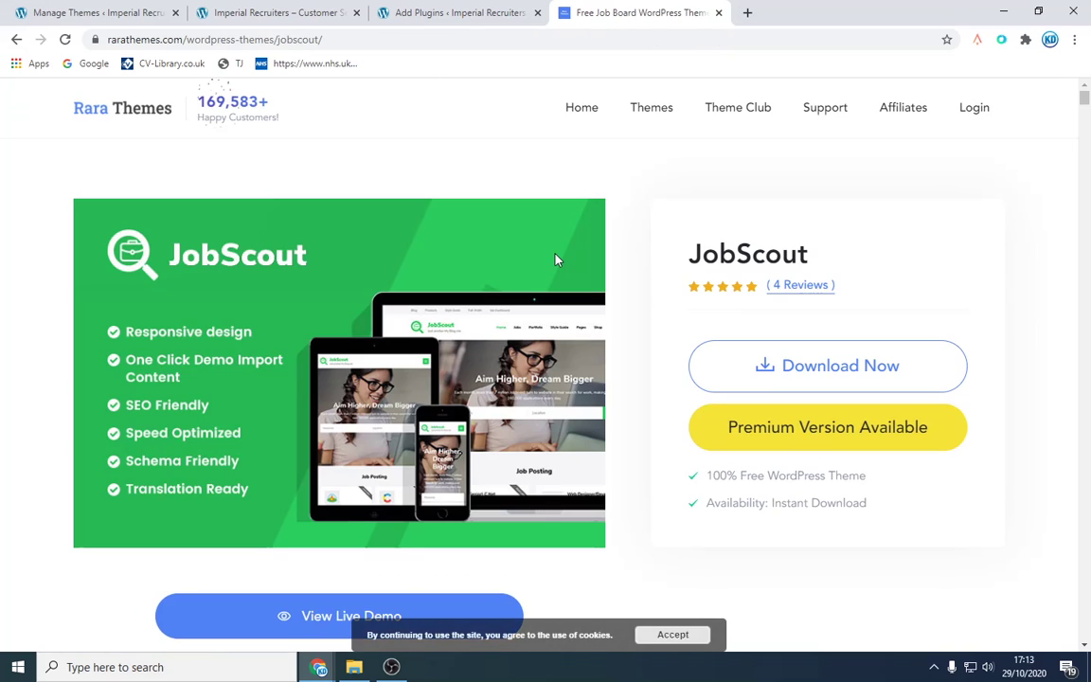
# Open the live demo of the JobScout theme and review the demo homepage from header to latest articles
pyautogui.scroll(-3, 564, 395)
pyautogui.click(406, 328)
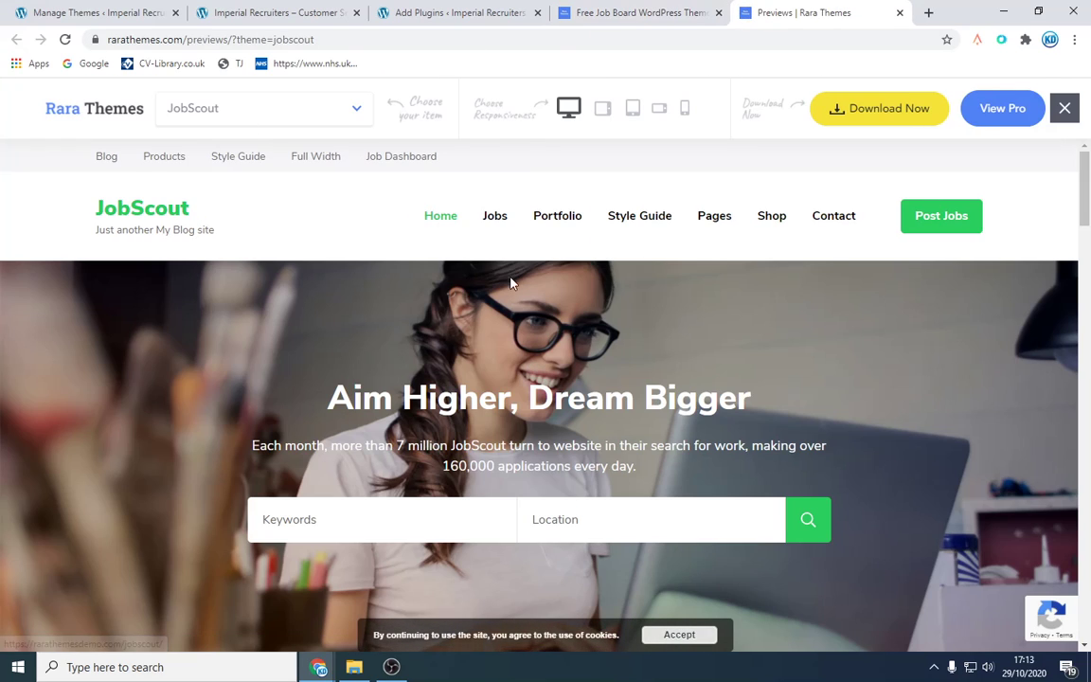
pyautogui.moveTo(714, 216)
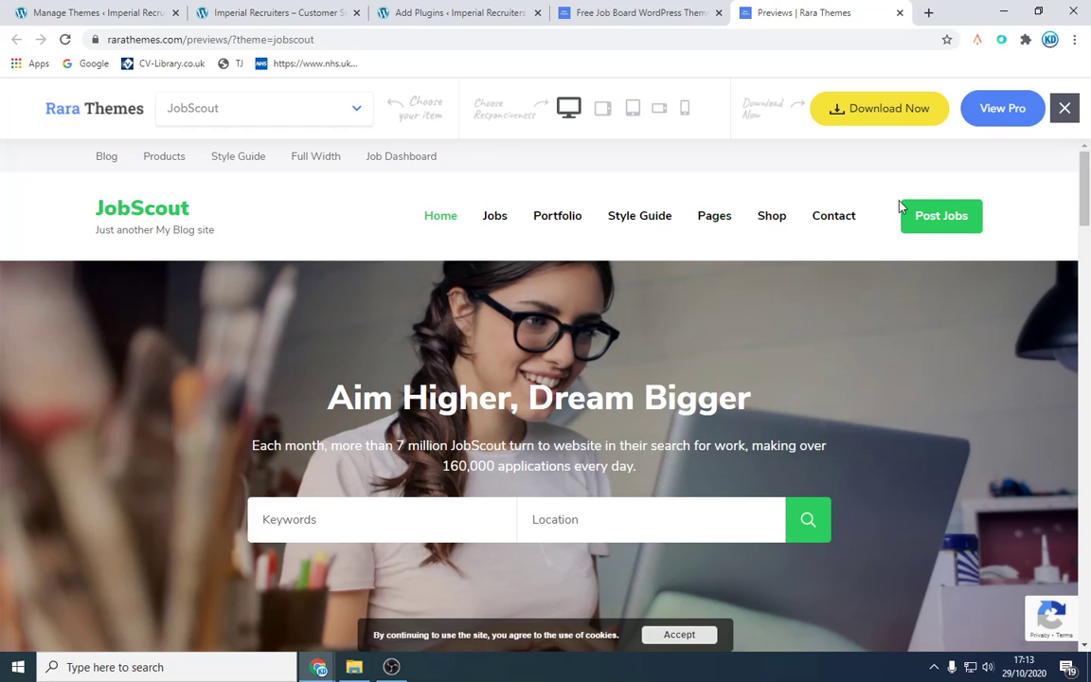
pyautogui.scroll(-15, 823, 426)
pyautogui.scroll(-12, 558, 325)
pyautogui.scroll(-5, 697, 349)
pyautogui.scroll(10, 808, 347)
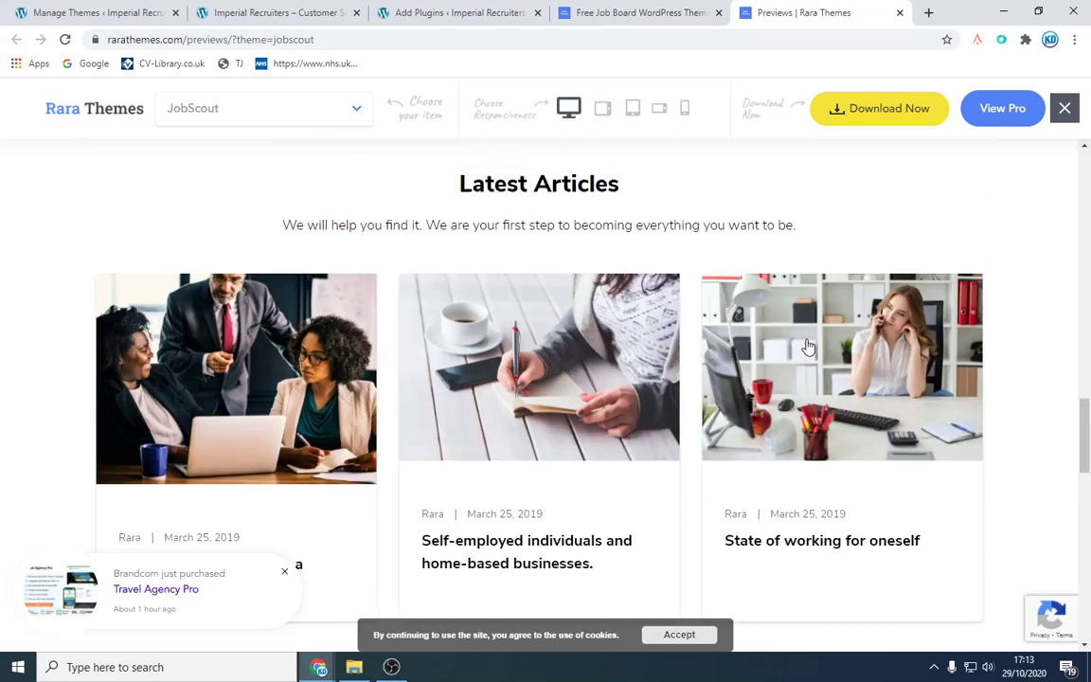
pyautogui.scroll(20, 808, 347)
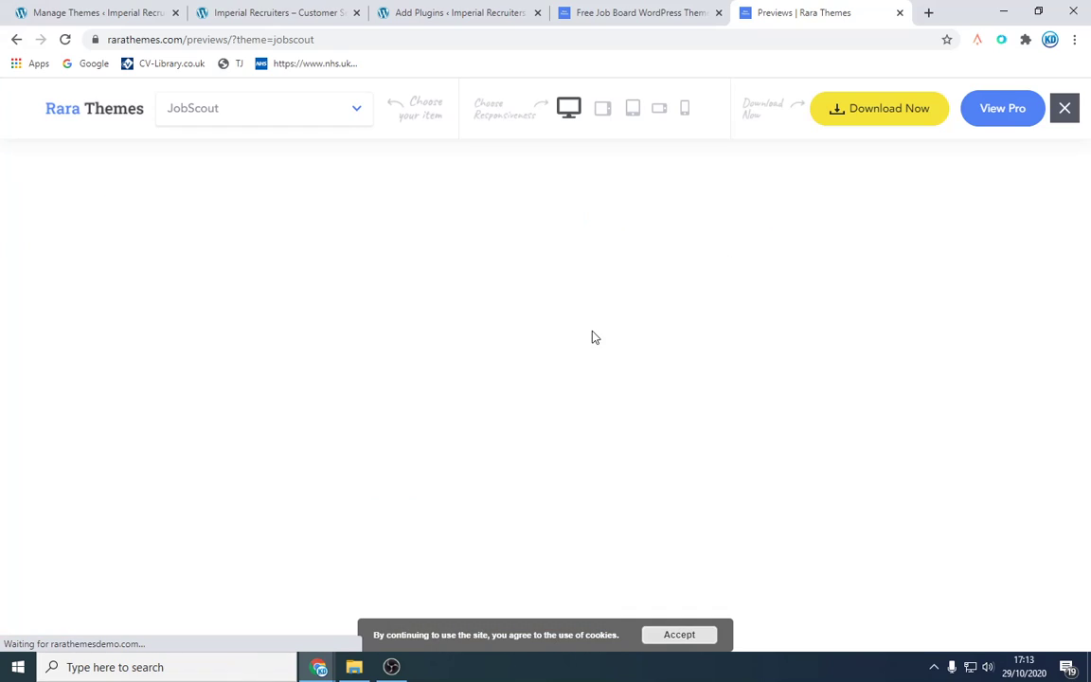
# Review the demo's Jobs page with its search form, category filters and listings, and return to the demo homepage
pyautogui.scroll(-6, 594, 336)
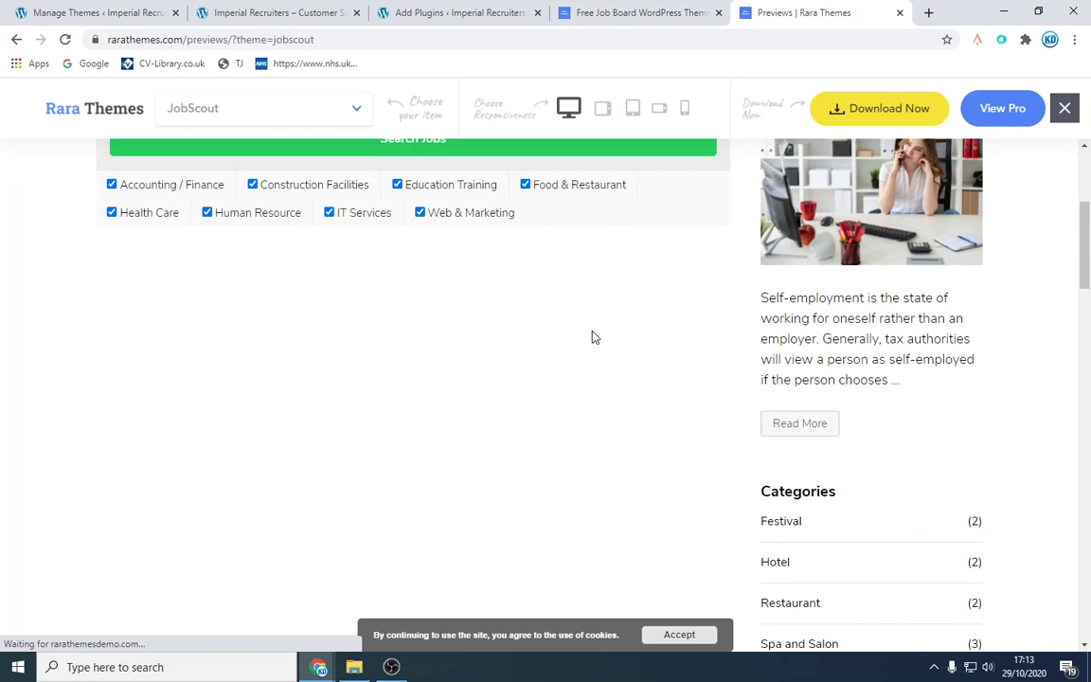
pyautogui.scroll(6, 593, 336)
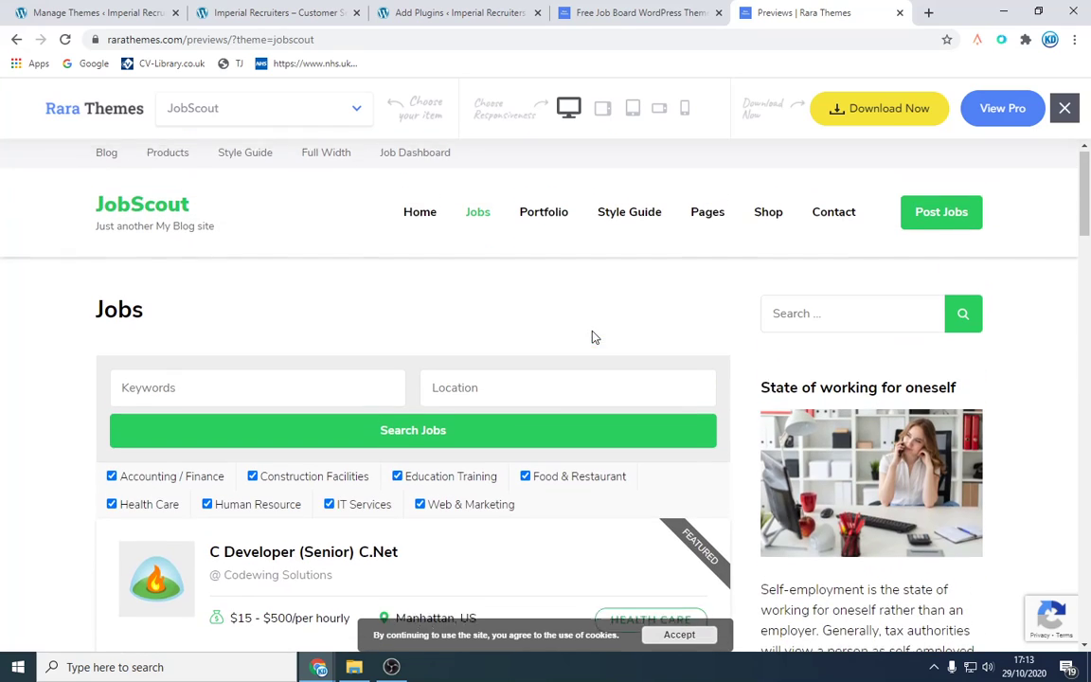
pyautogui.click(147, 213)
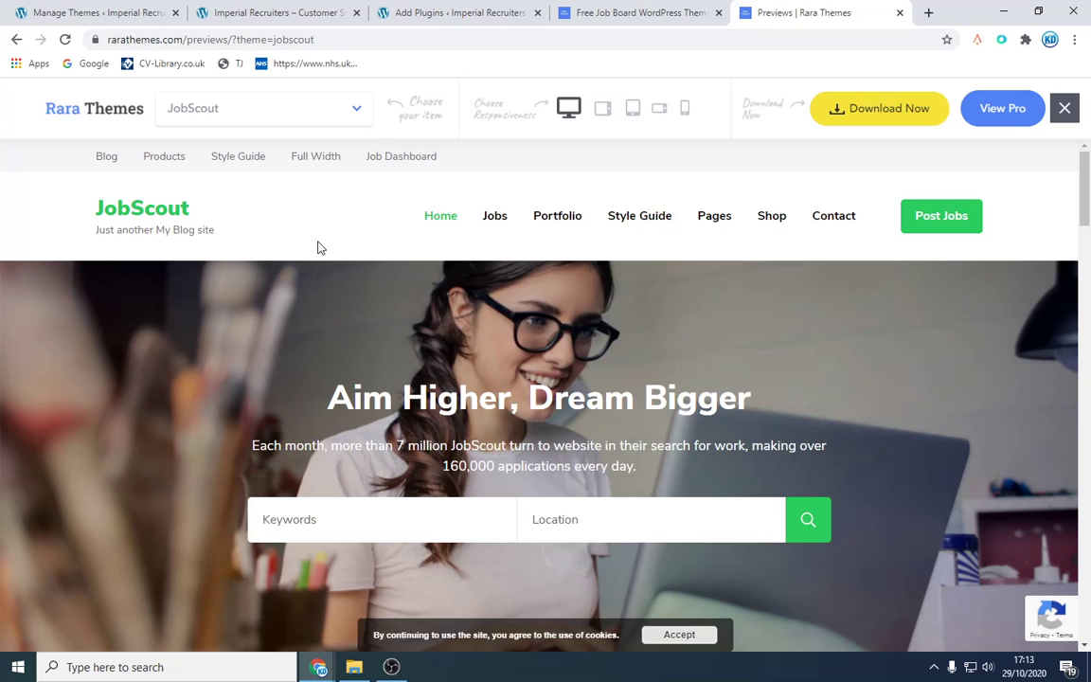
# Return to the WordPress admin, search the plugin directory for "rara" and look through the matching plugins
pyautogui.click(64, 10)
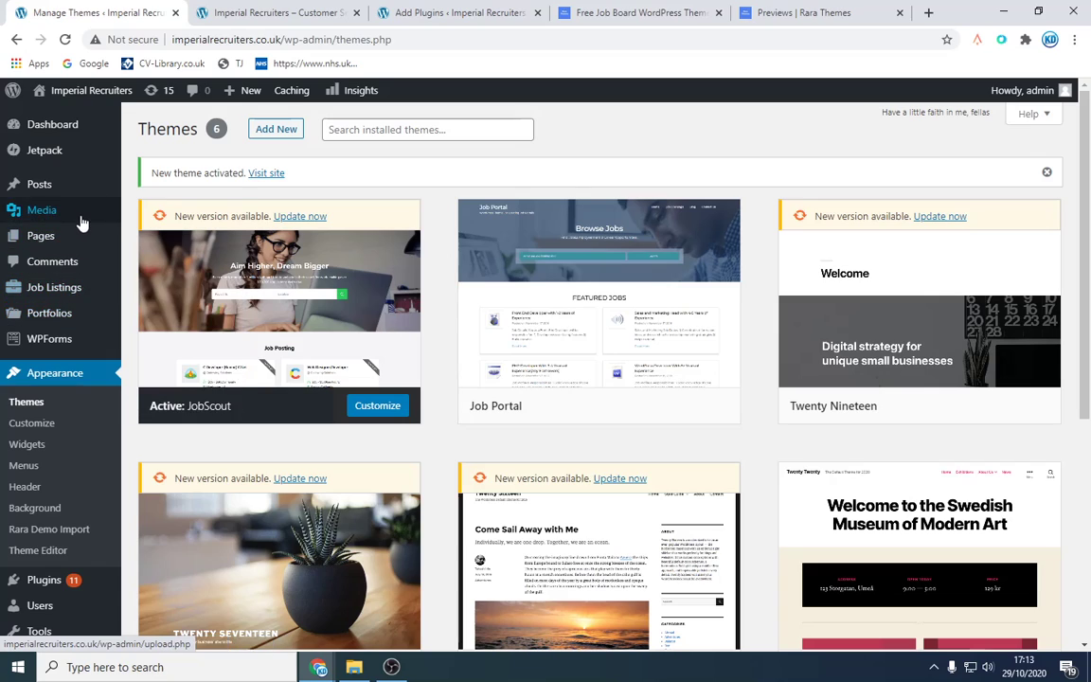
pyautogui.scroll(-3, 85, 286)
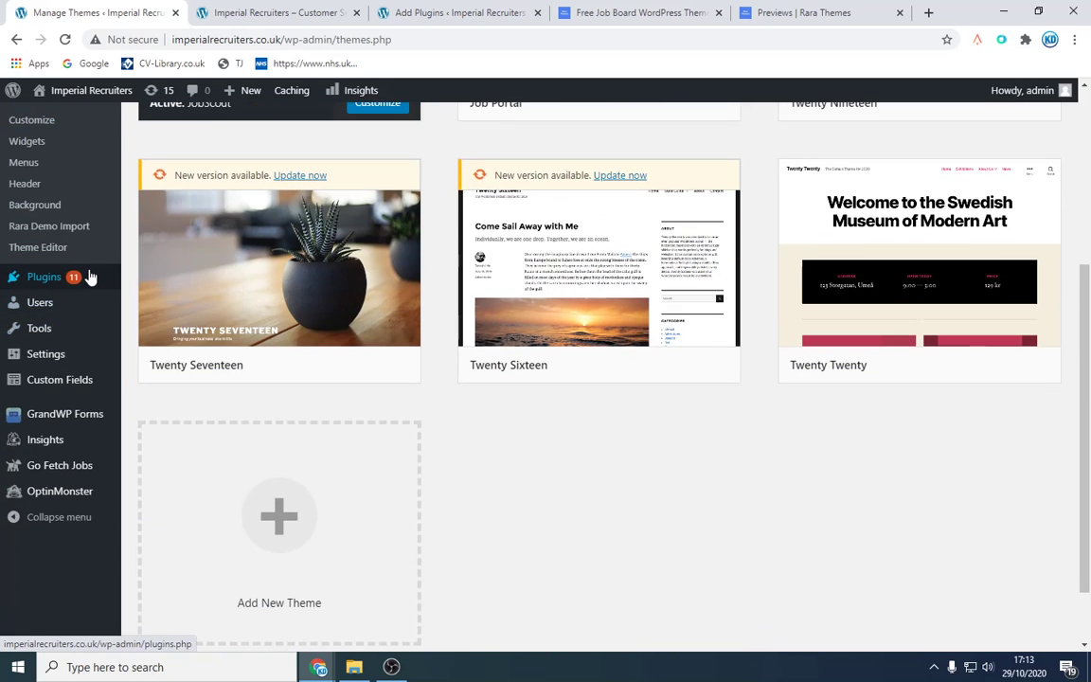
pyautogui.moveTo(79, 287)
pyautogui.click(152, 300)
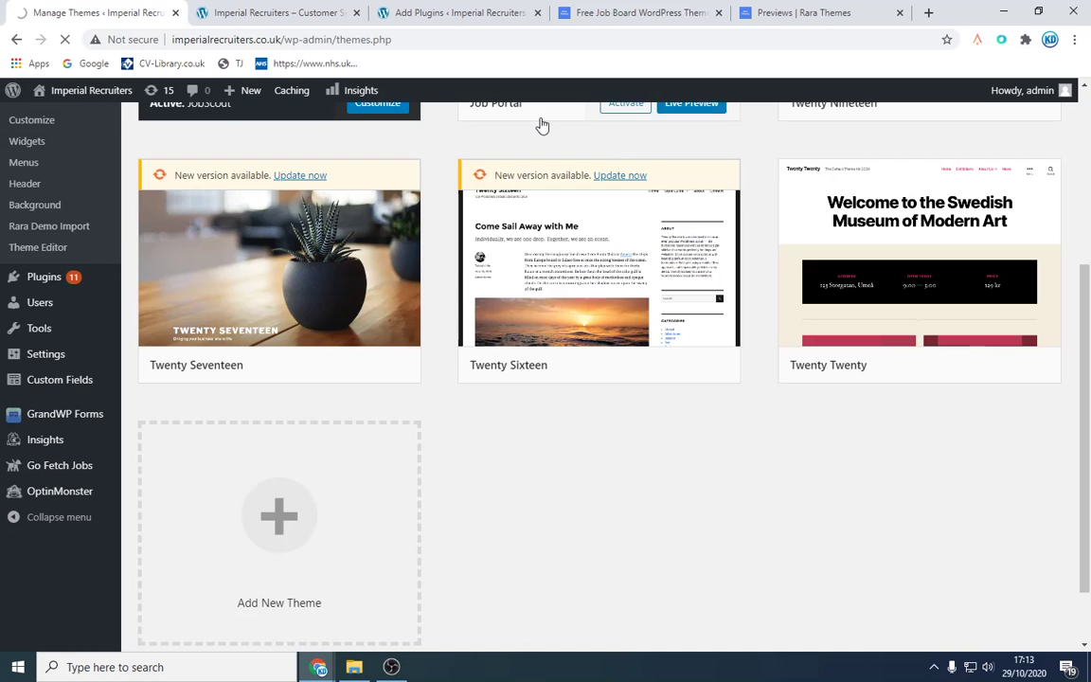
pyautogui.scroll(3, 284, 284)
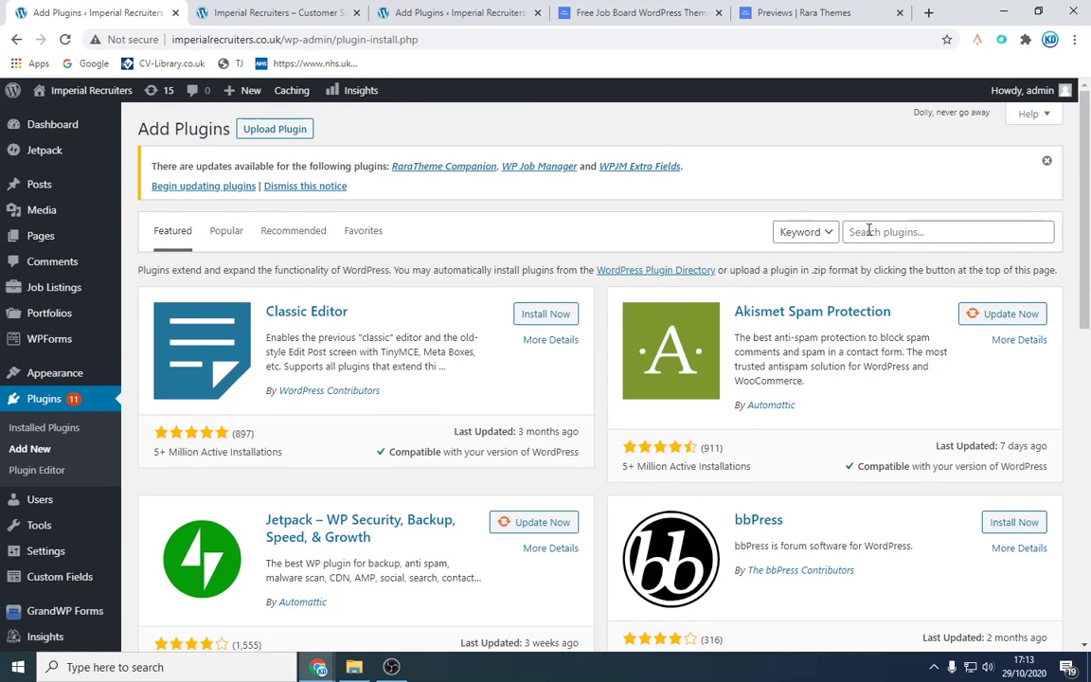
pyautogui.click(869, 230)
pyautogui.write('rara')
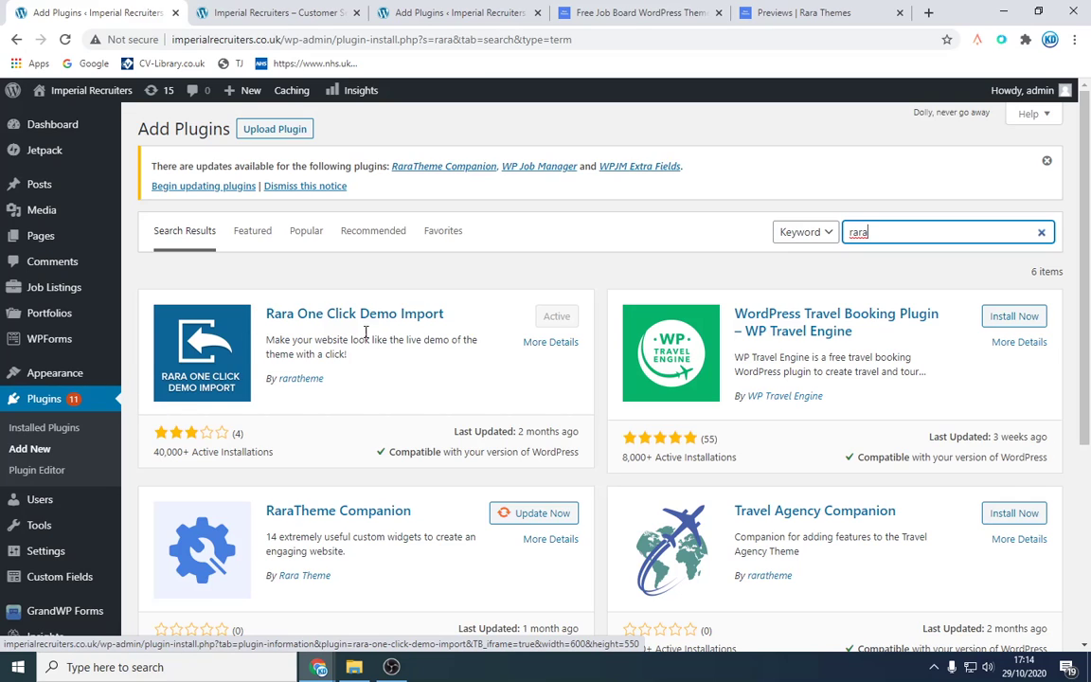
pyautogui.scroll(-1, 58, 428)
pyautogui.scroll(-2, 43, 418)
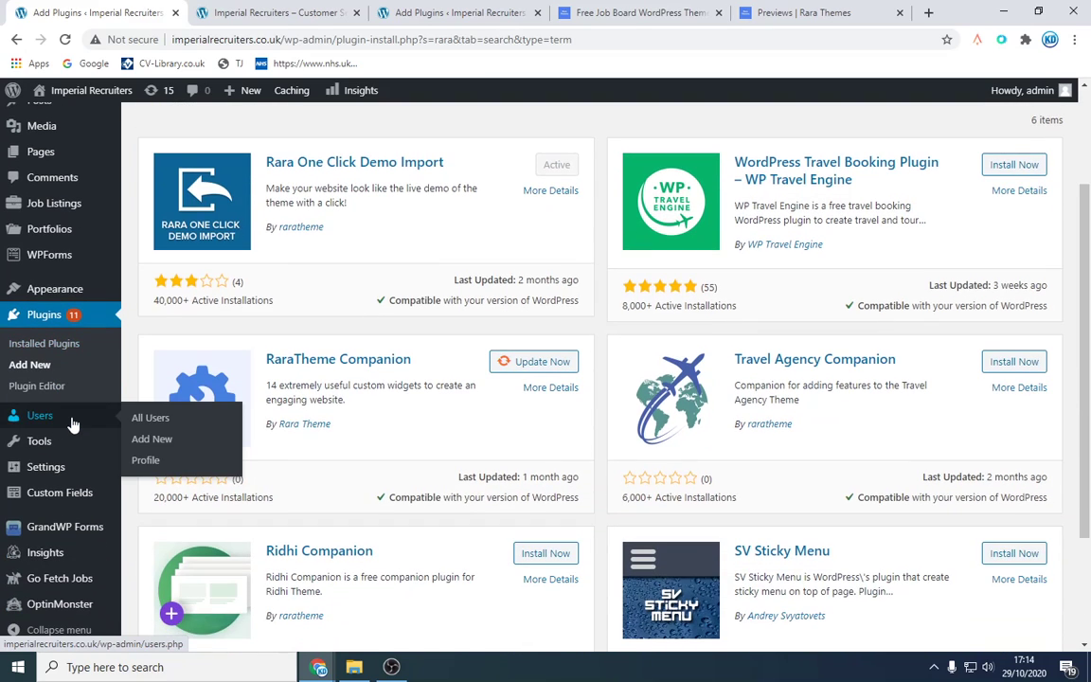
# Open the Rara Demo Import page and read its requirements and the step-by-step guide for importing the demo content
pyautogui.scroll(2, 42, 419)
pyautogui.moveTo(80, 382)
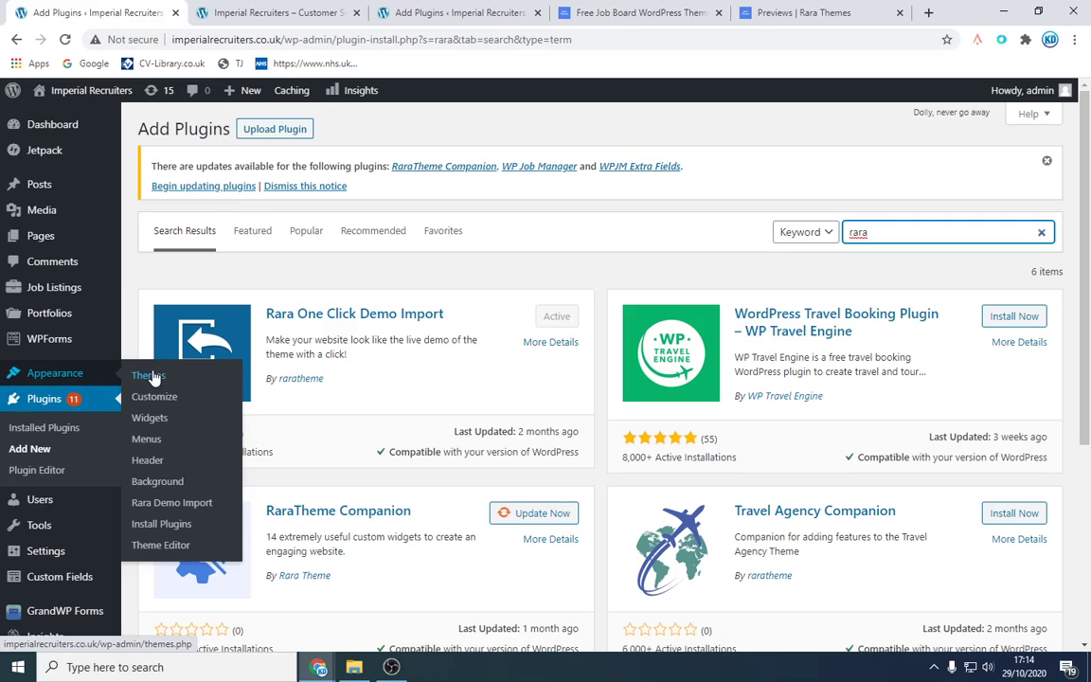
pyautogui.click(189, 503)
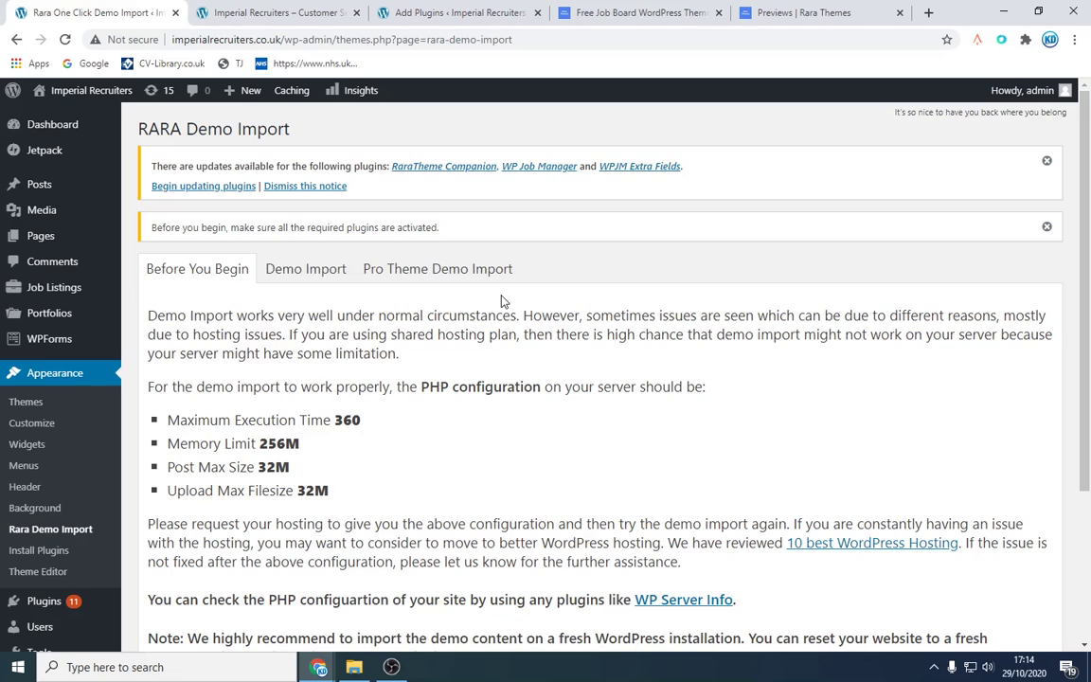
pyautogui.scroll(-3, 503, 300)
pyautogui.scroll(3, 291, 214)
pyautogui.click(312, 270)
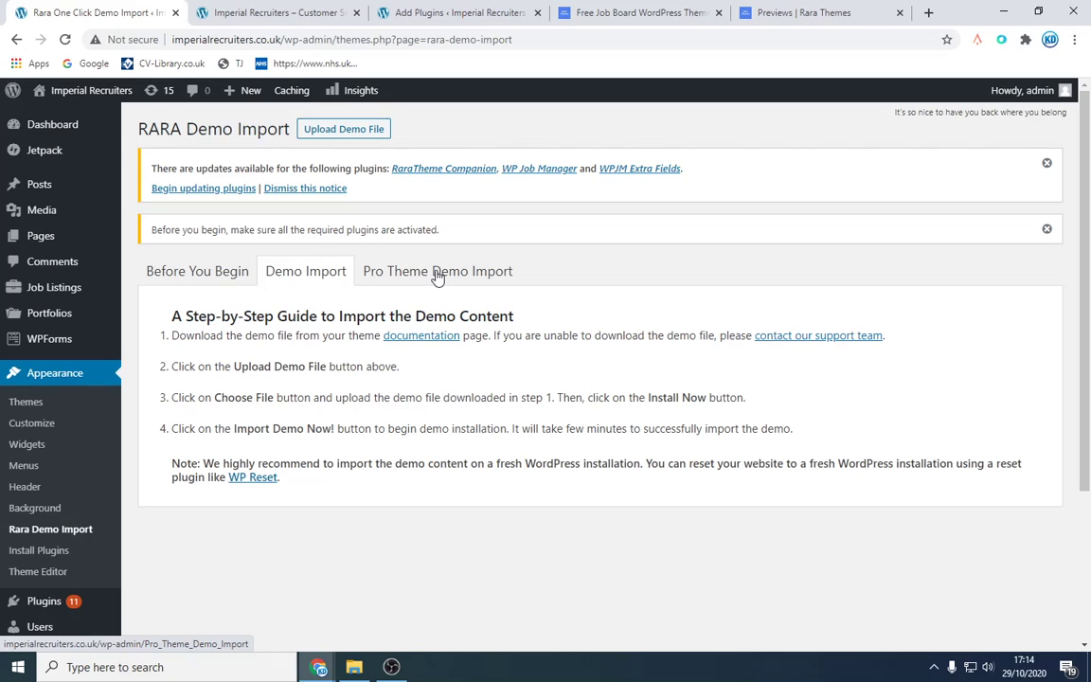
pyautogui.moveTo(200, 334); pyautogui.dragTo(450, 427)
pyautogui.click(451, 426)
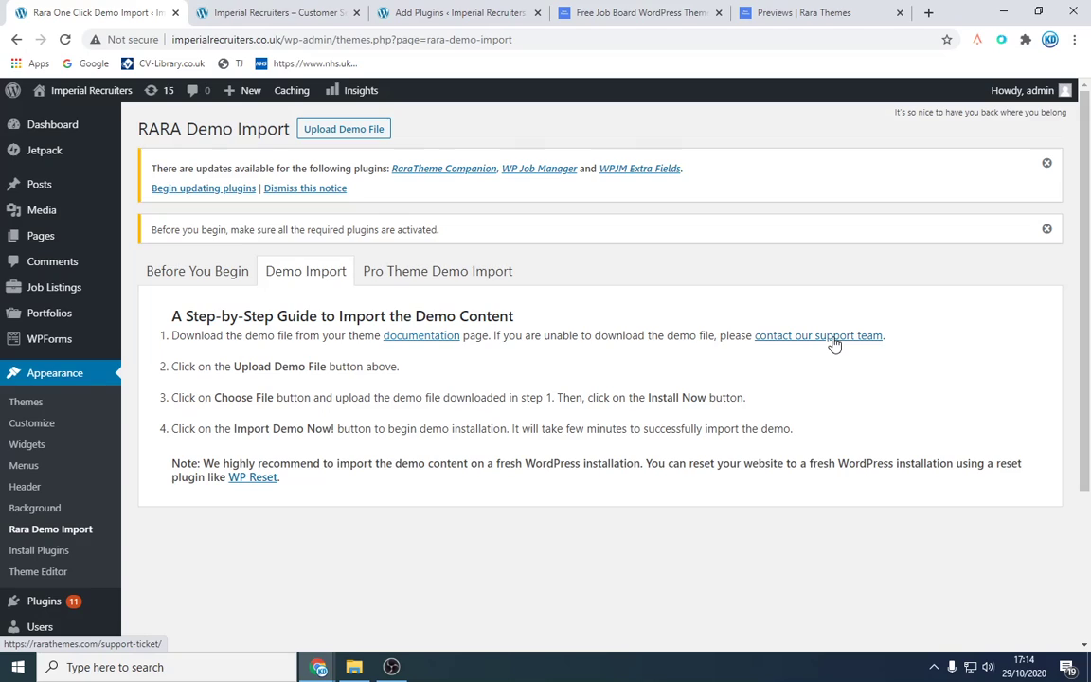
# Customize the site's homepage by changing the banner title to "Search, Submit, Work!" and select the subtitle text
pyautogui.click(319, 9)
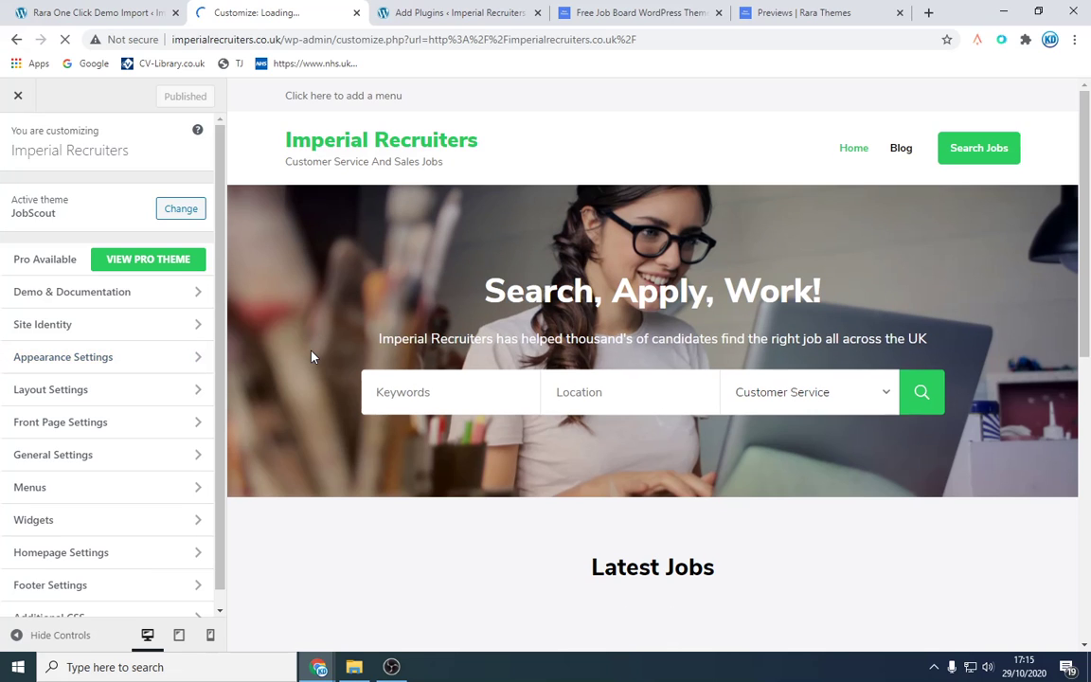
pyautogui.click(472, 281)
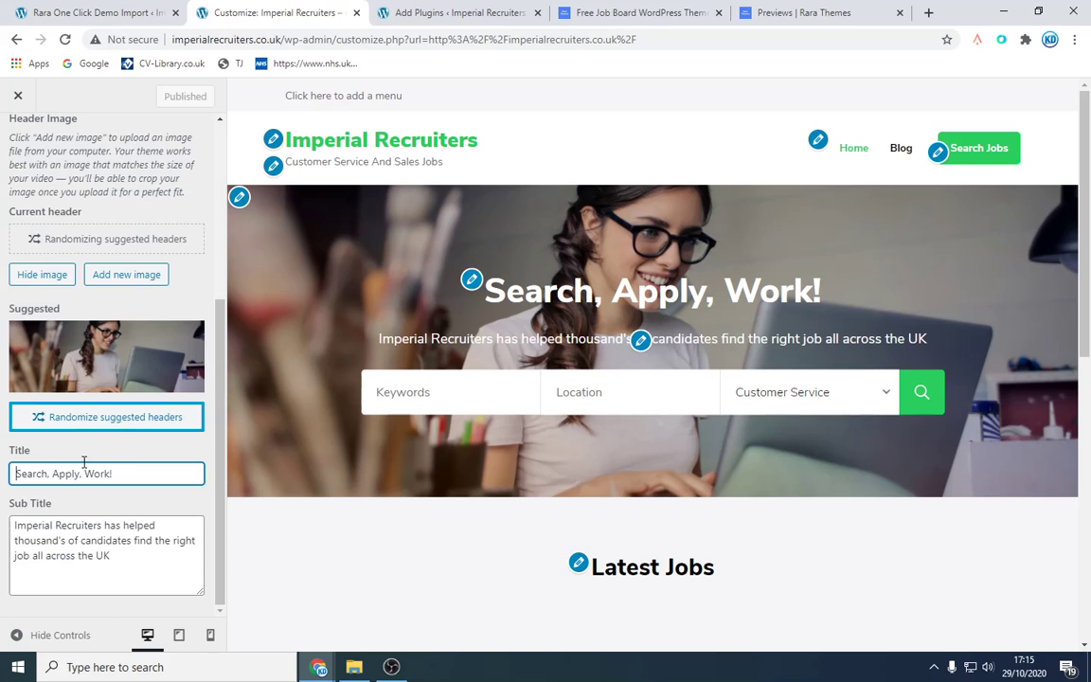
pyautogui.doubleClick(62, 472)
pyautogui.doubleClick(95, 473)
pyautogui.doubleClick(73, 473)
pyautogui.write('Sub')
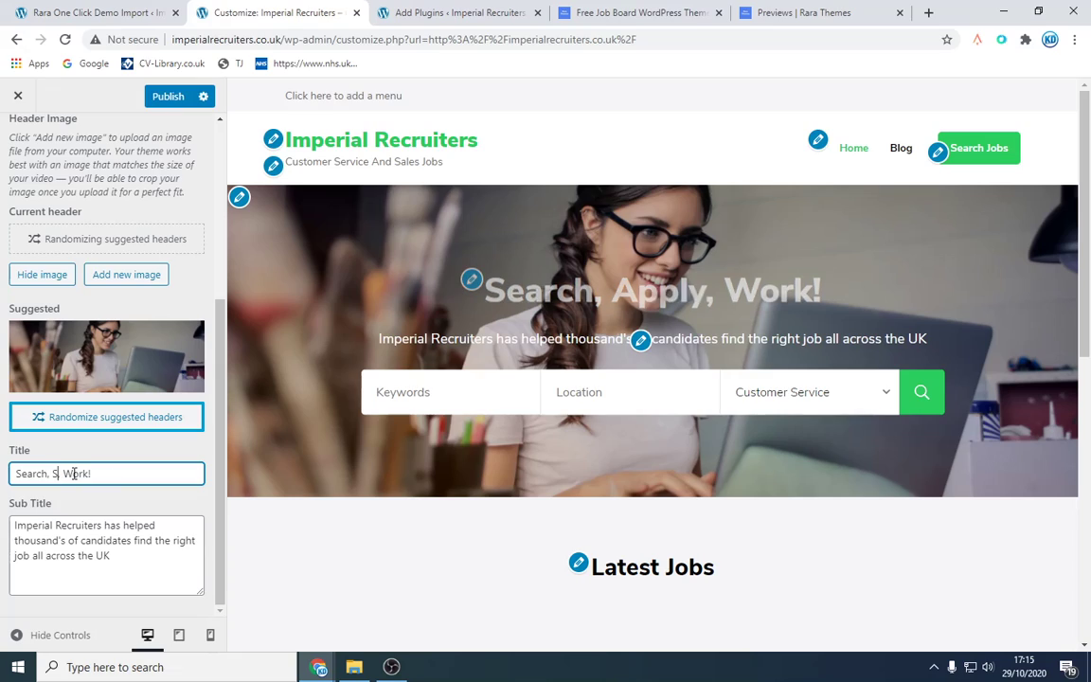
pyautogui.write('mit,')
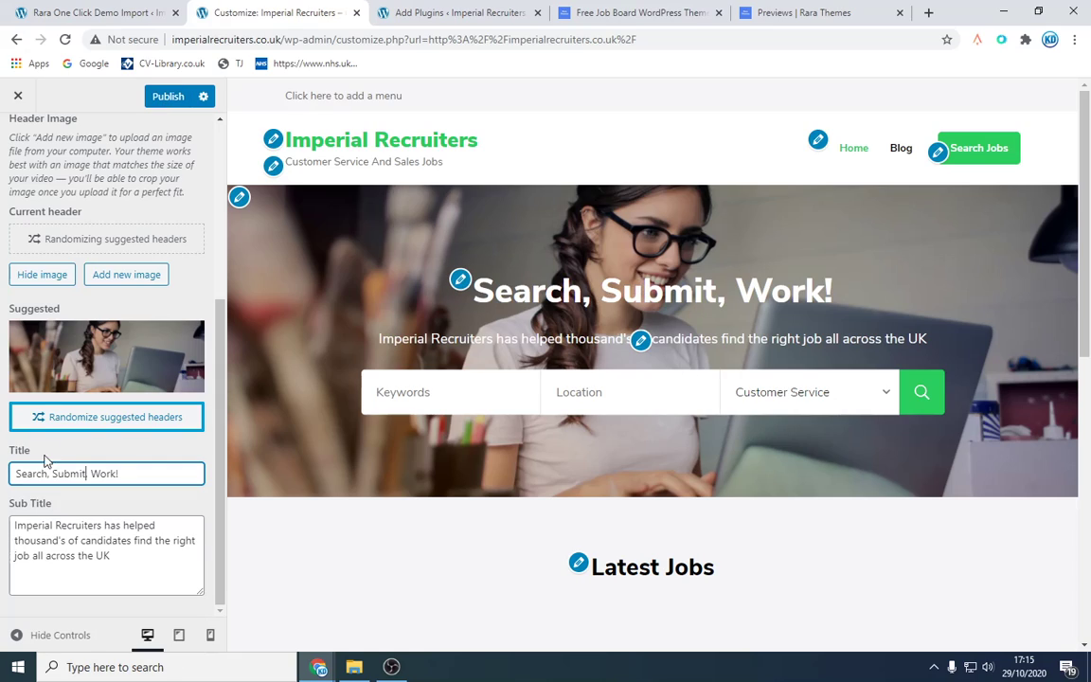
pyautogui.moveTo(112, 557); pyautogui.dragTo(3, 492)
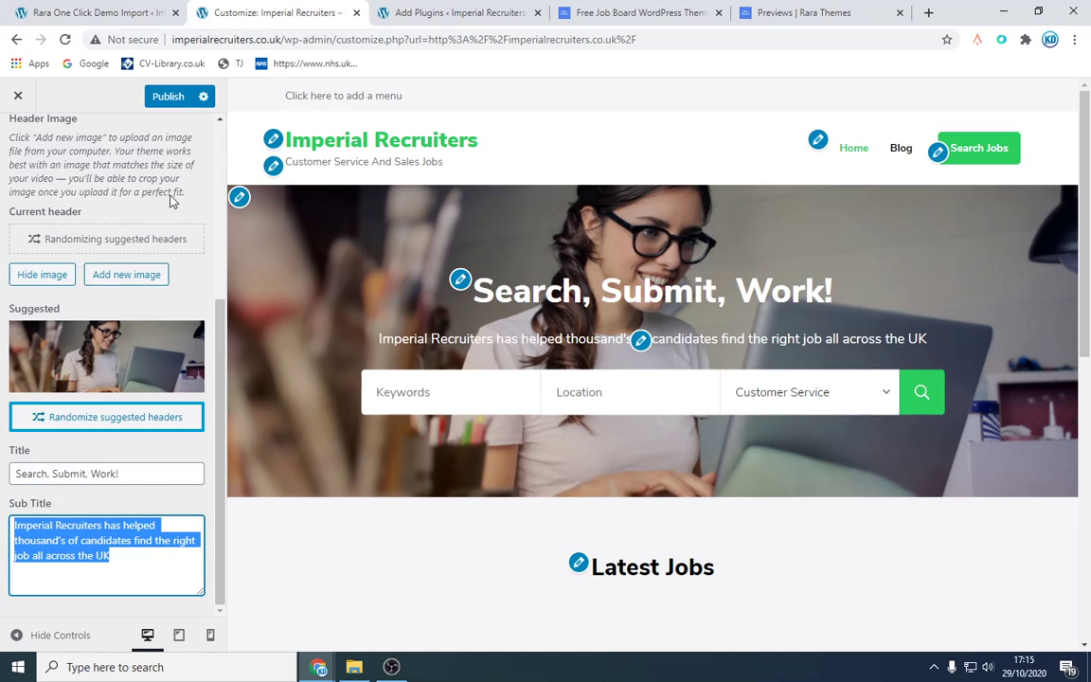
# Add a Featured Jobs widget to the Call To Action section of the front page settings
pyautogui.scroll(2, 77, 217)
pyautogui.scroll(2, 77, 217)
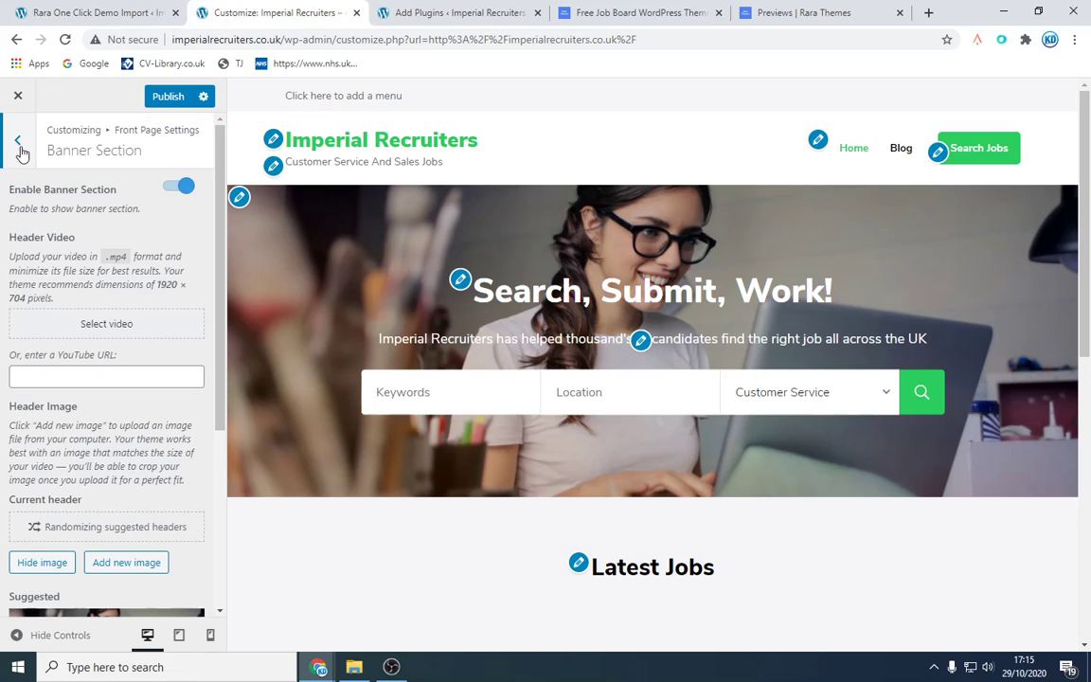
pyautogui.click(17, 140)
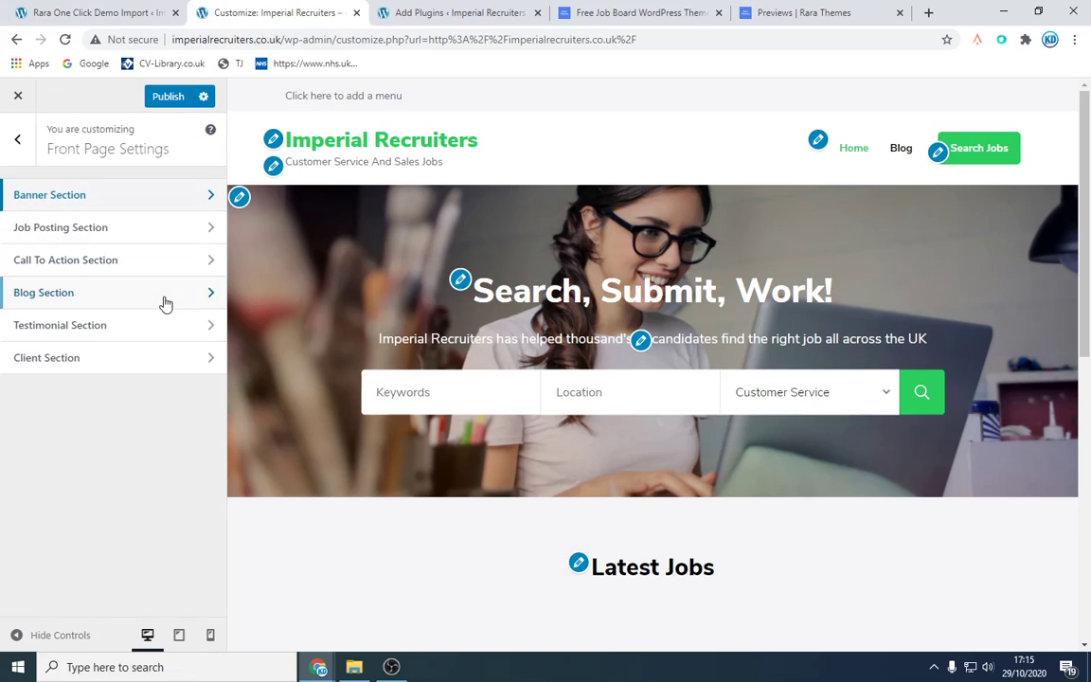
pyautogui.click(123, 268)
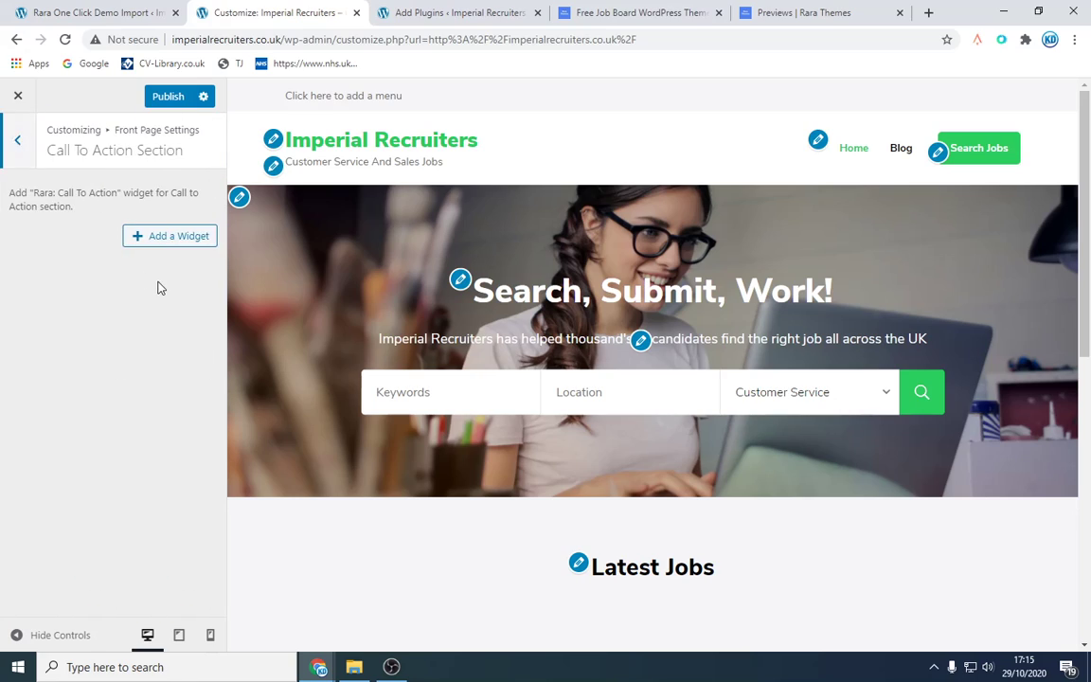
pyautogui.click(151, 240)
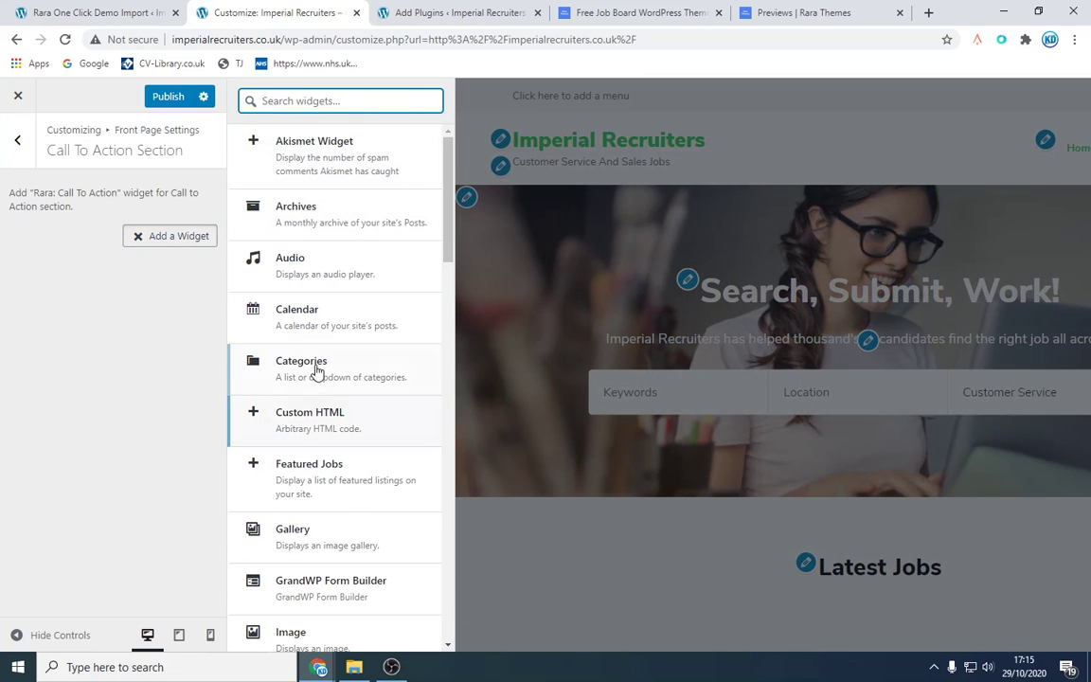
pyautogui.click(329, 481)
pyautogui.click(329, 481)
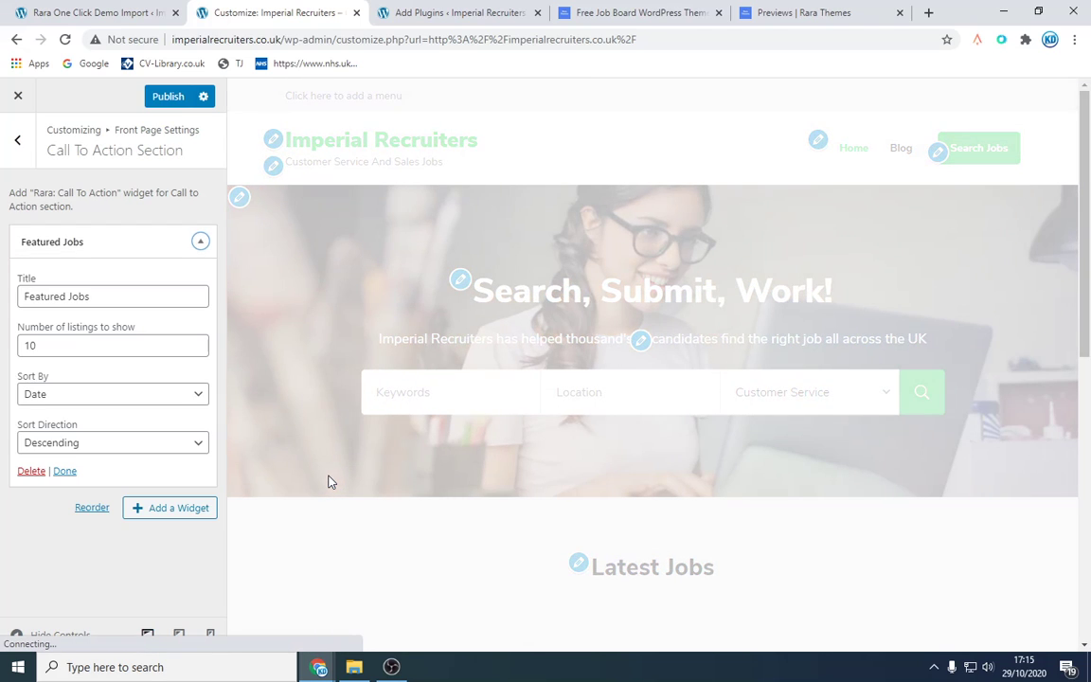
# Open the Job Posting section settings for the Latest Jobs heading, and leave the Customizer discarding the unpublished changes
pyautogui.scroll(-4, 611, 456)
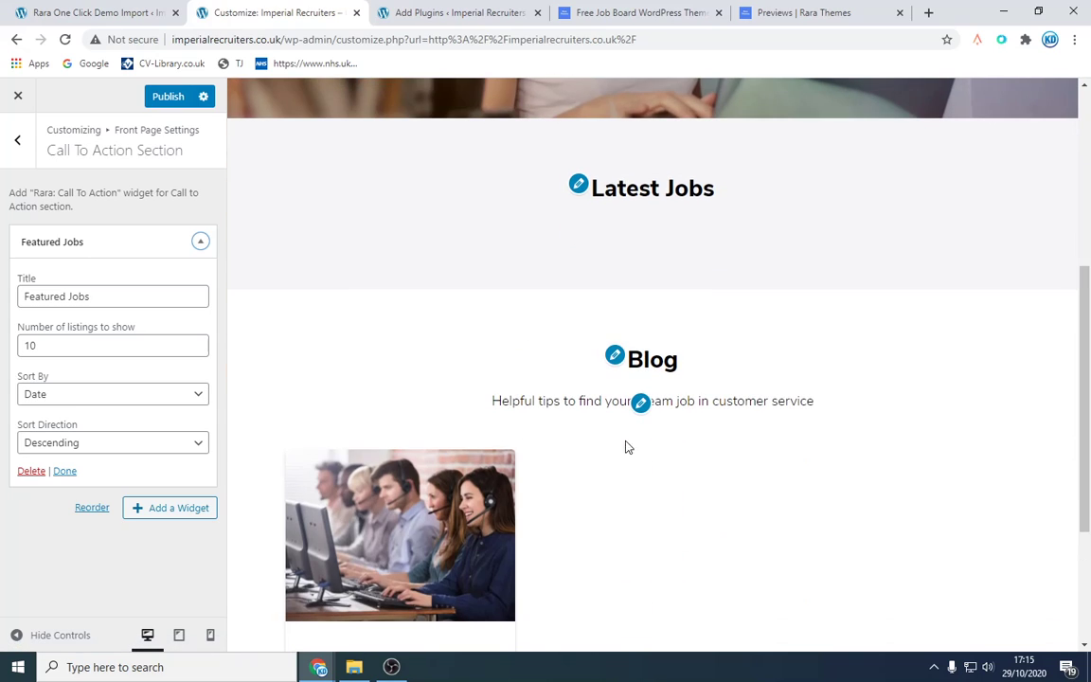
pyautogui.moveTo(543, 202); pyautogui.dragTo(749, 271)
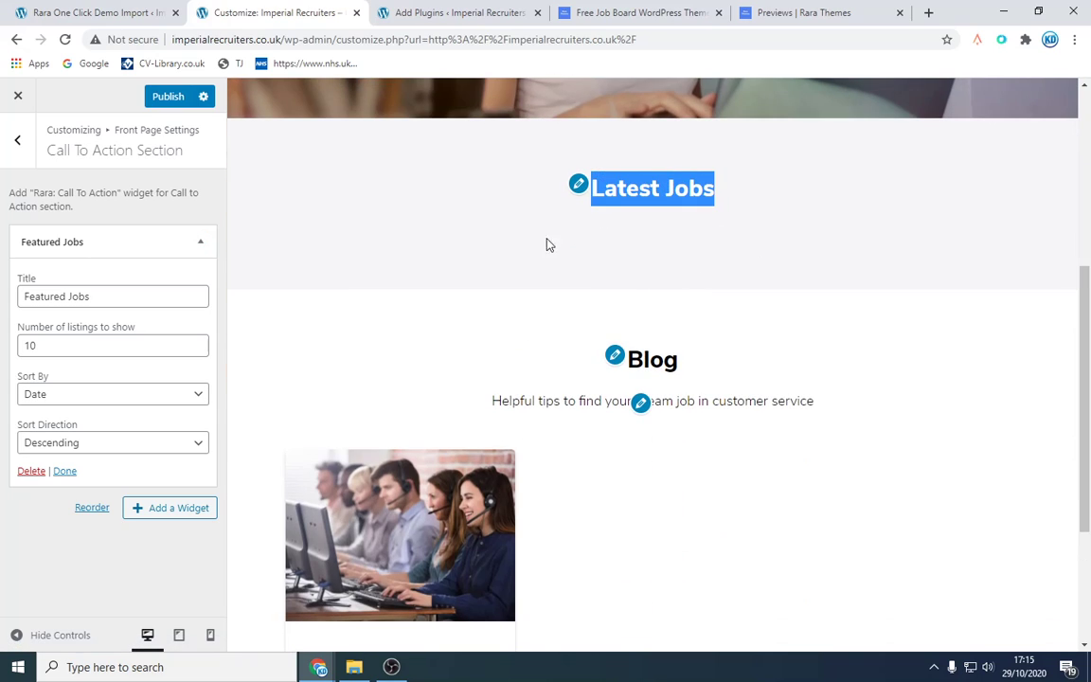
pyautogui.click(578, 182)
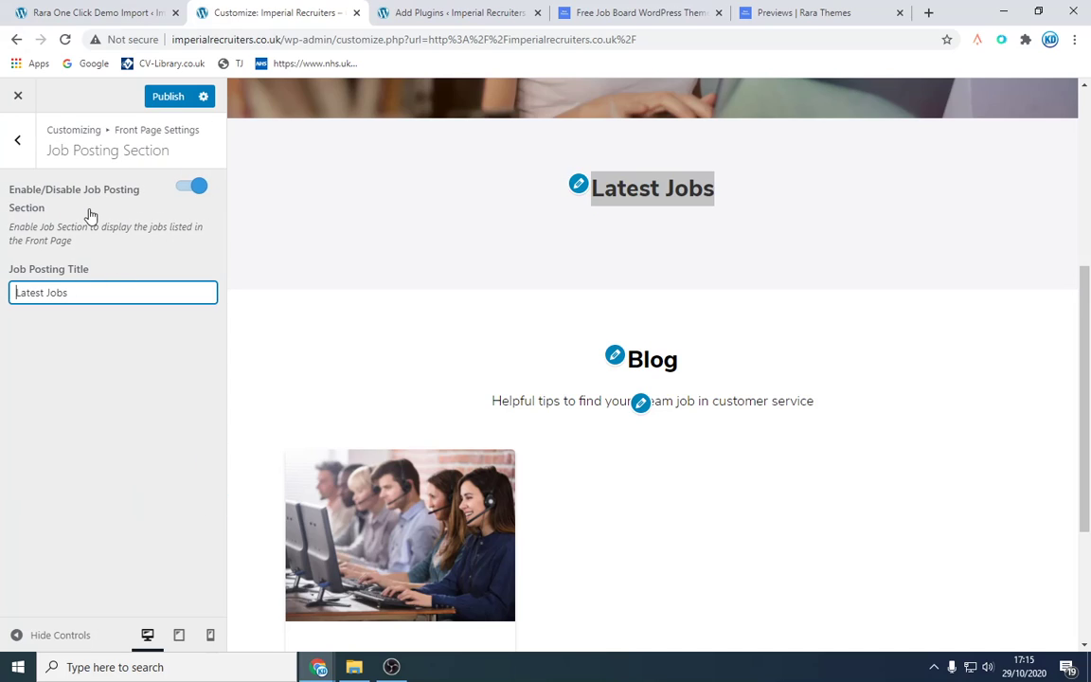
pyautogui.click(16, 96)
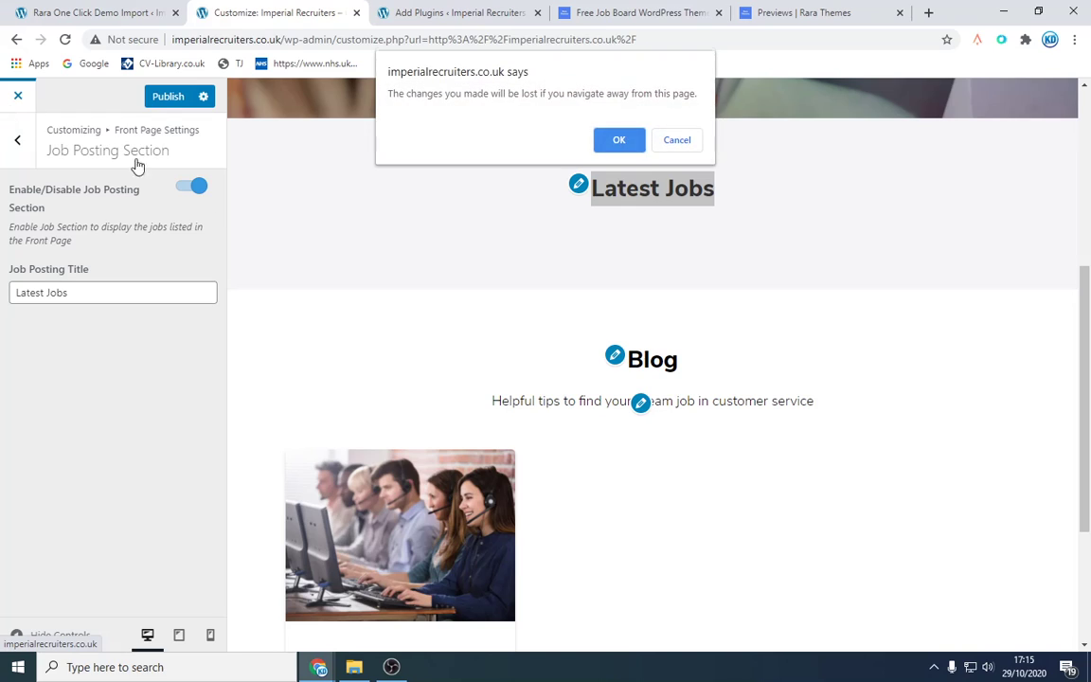
pyautogui.click(620, 140)
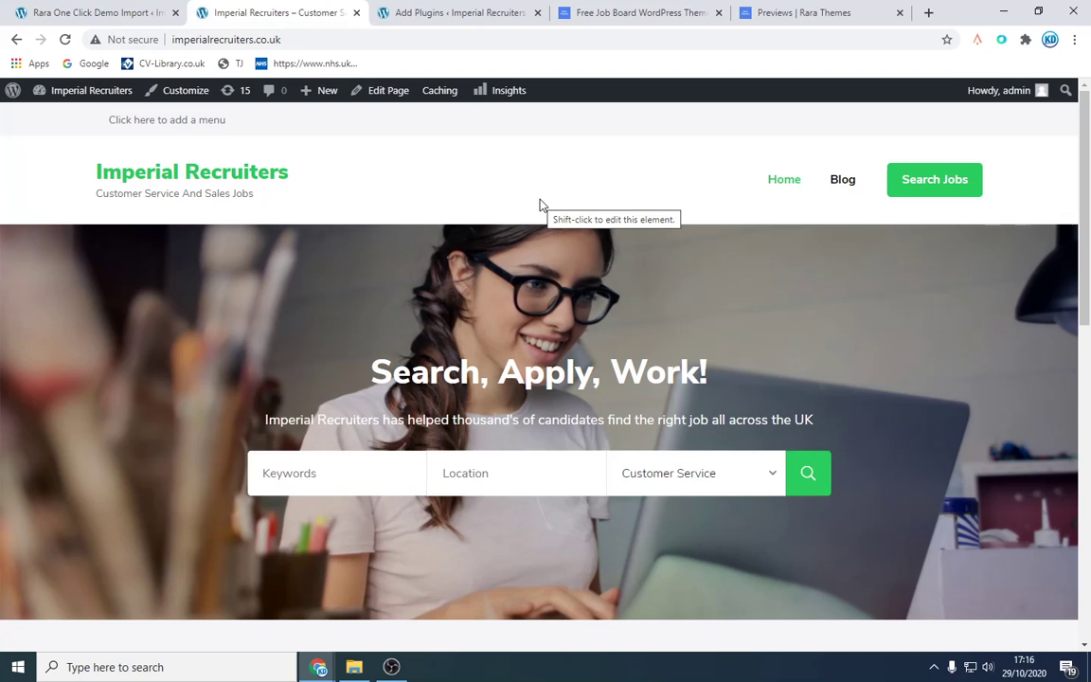
# Start a new page in the WordPress admin and check the existing navigation links in the homepage header
pyautogui.click(88, 11)
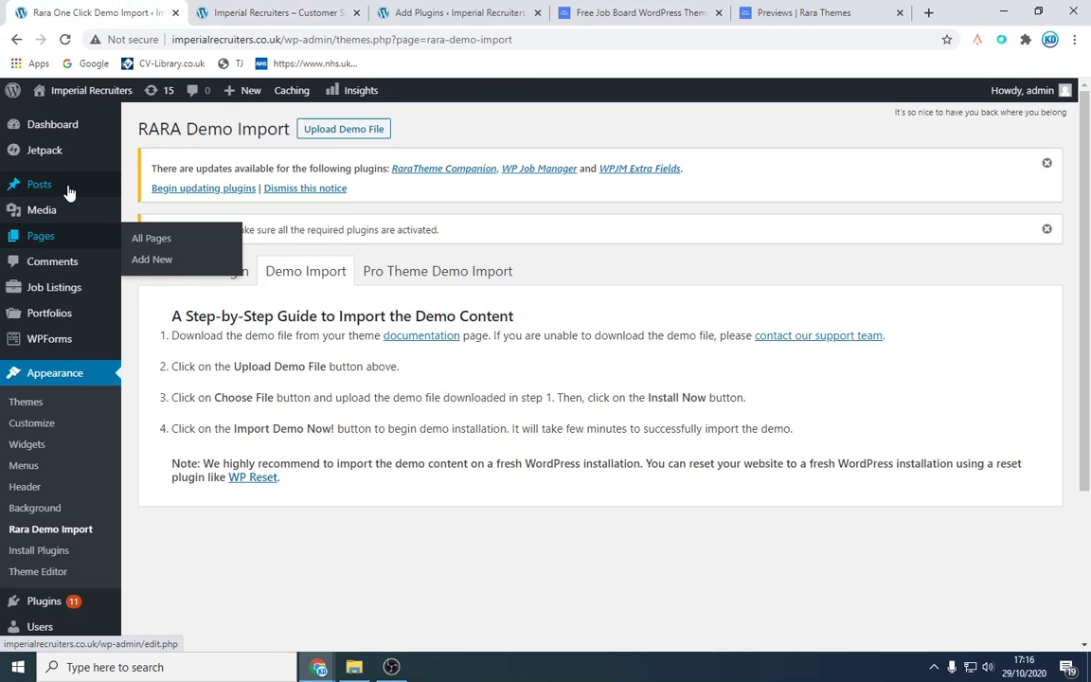
pyautogui.scroll(-3, 71, 322)
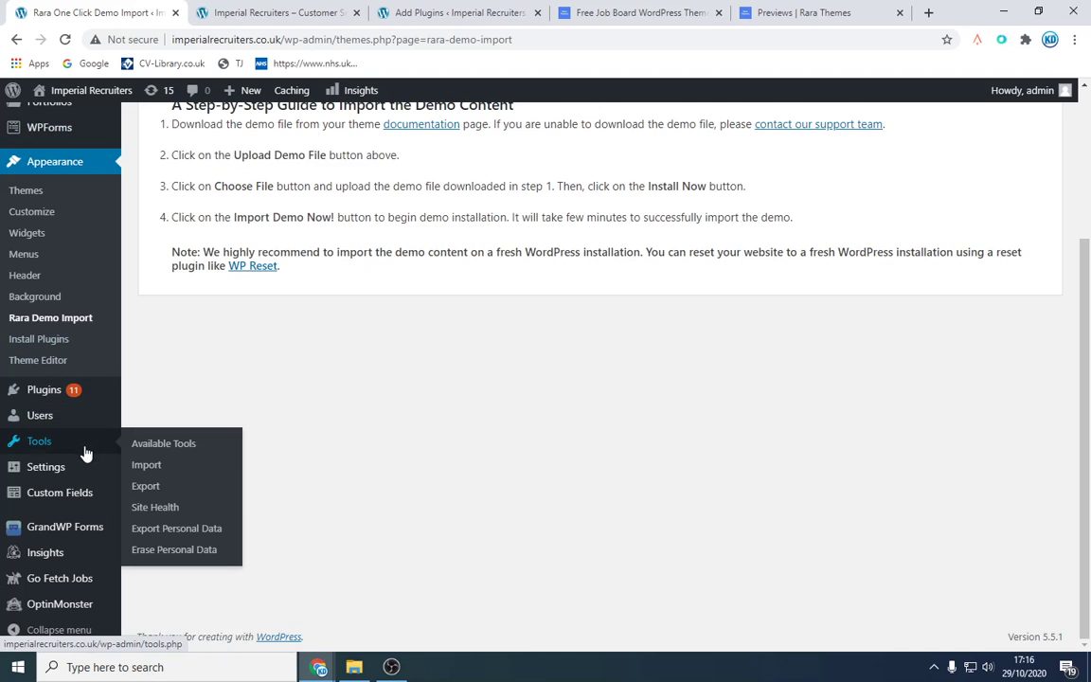
pyautogui.scroll(2, 98, 286)
pyautogui.moveTo(81, 235)
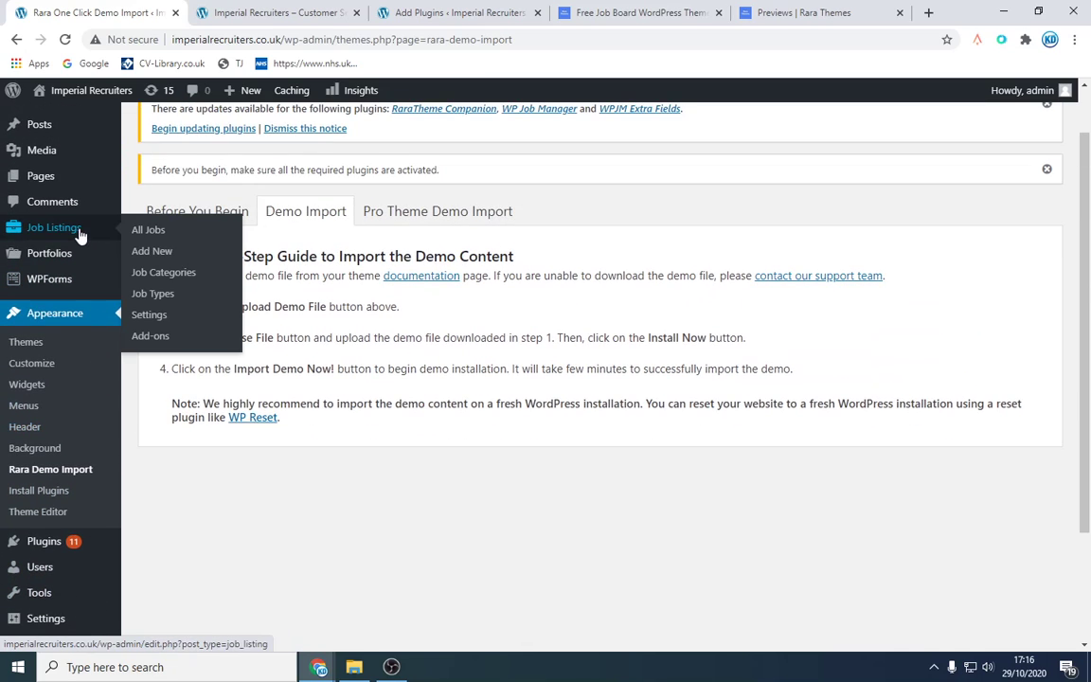
pyautogui.moveTo(73, 180)
pyautogui.click(157, 203)
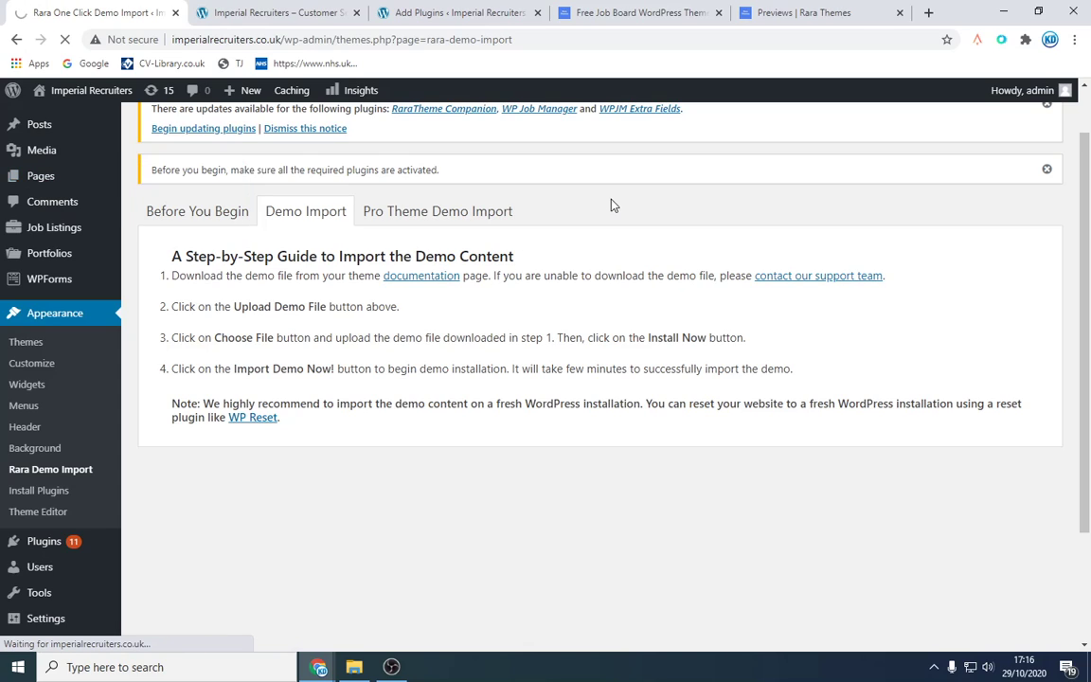
pyautogui.click(282, 12)
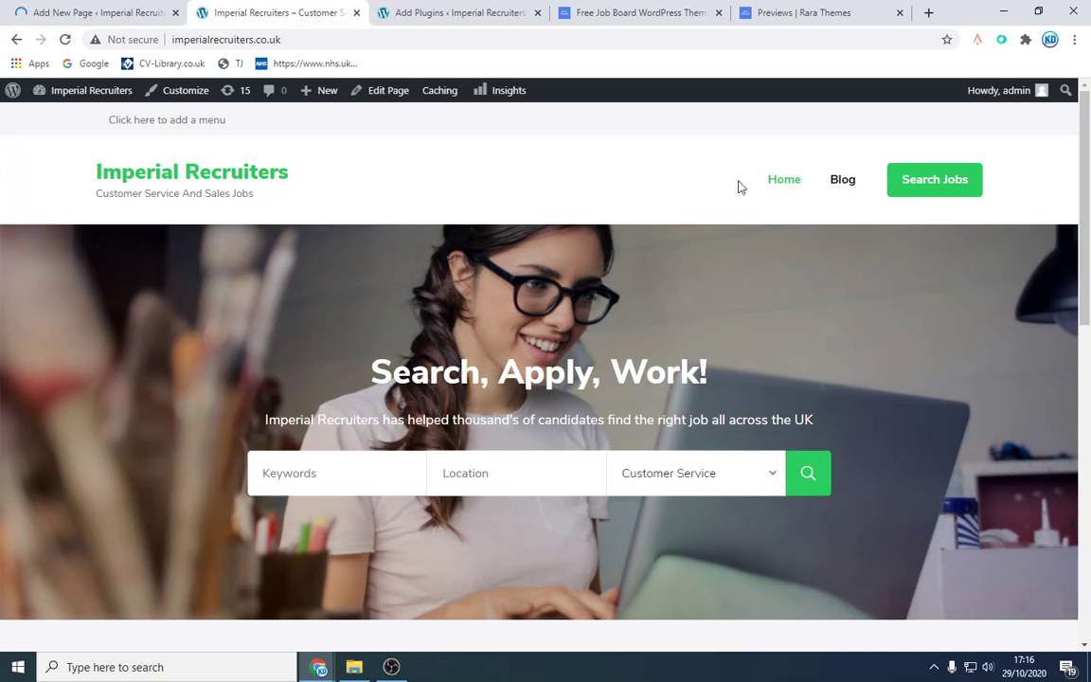
pyautogui.moveTo(718, 184); pyautogui.dragTo(881, 185)
pyautogui.hotkey('ctrl', 'shift', 'Tab')
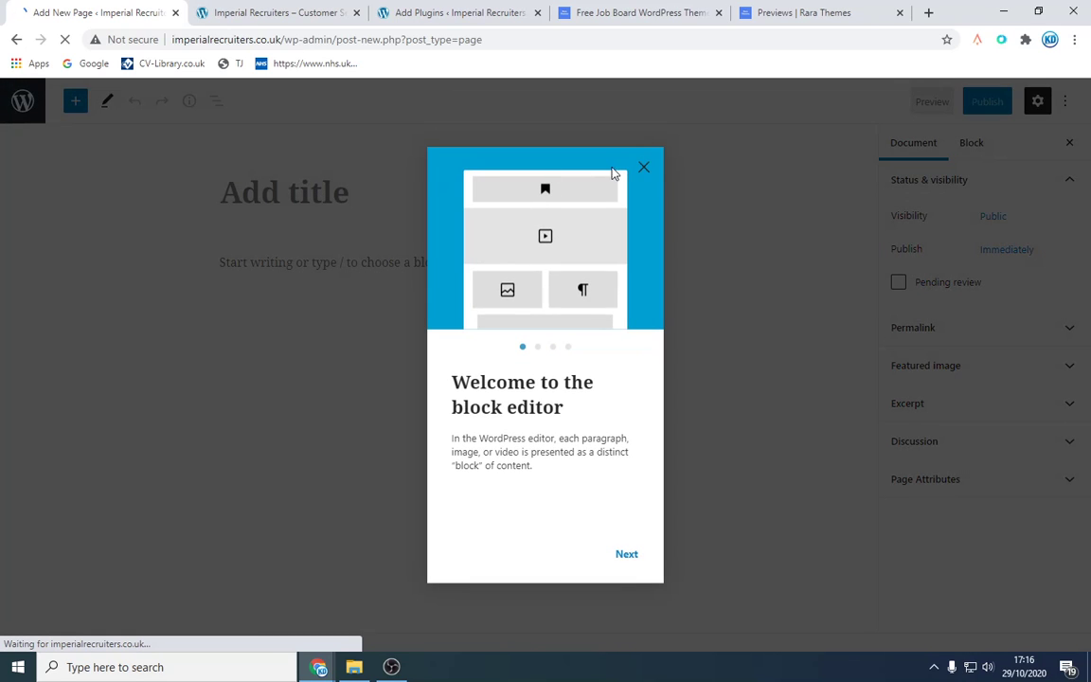
# Dismiss the block editor welcome guide, title the new page "Employers" and publish it
pyautogui.click(643, 169)
pyautogui.click(336, 193)
pyautogui.write('E')
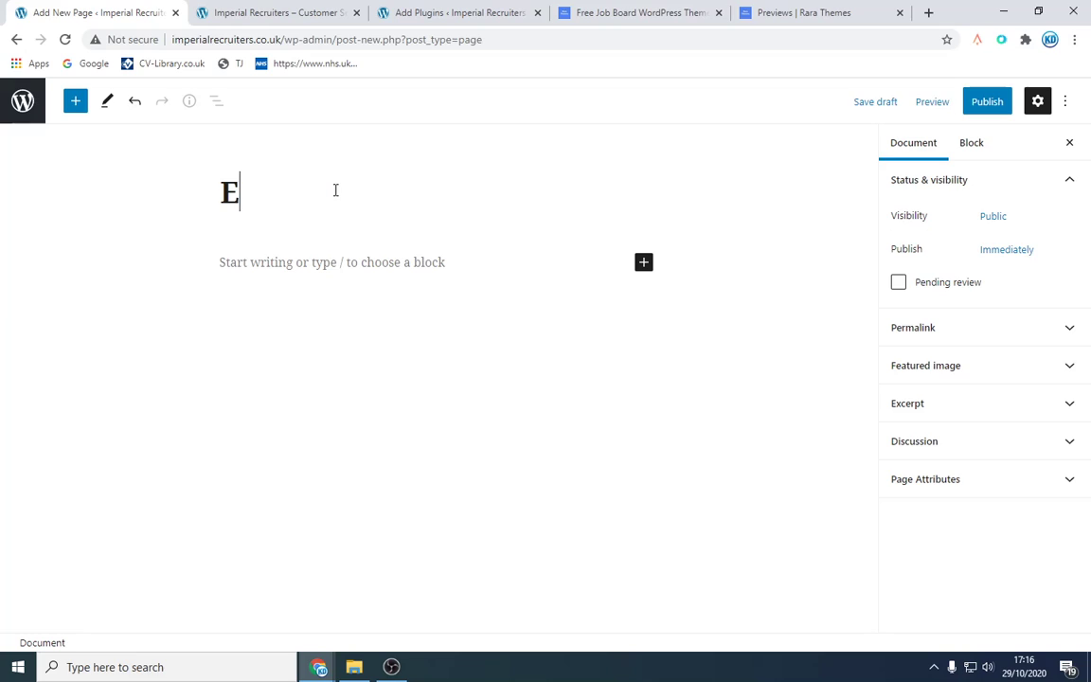
pyautogui.write('mployers')
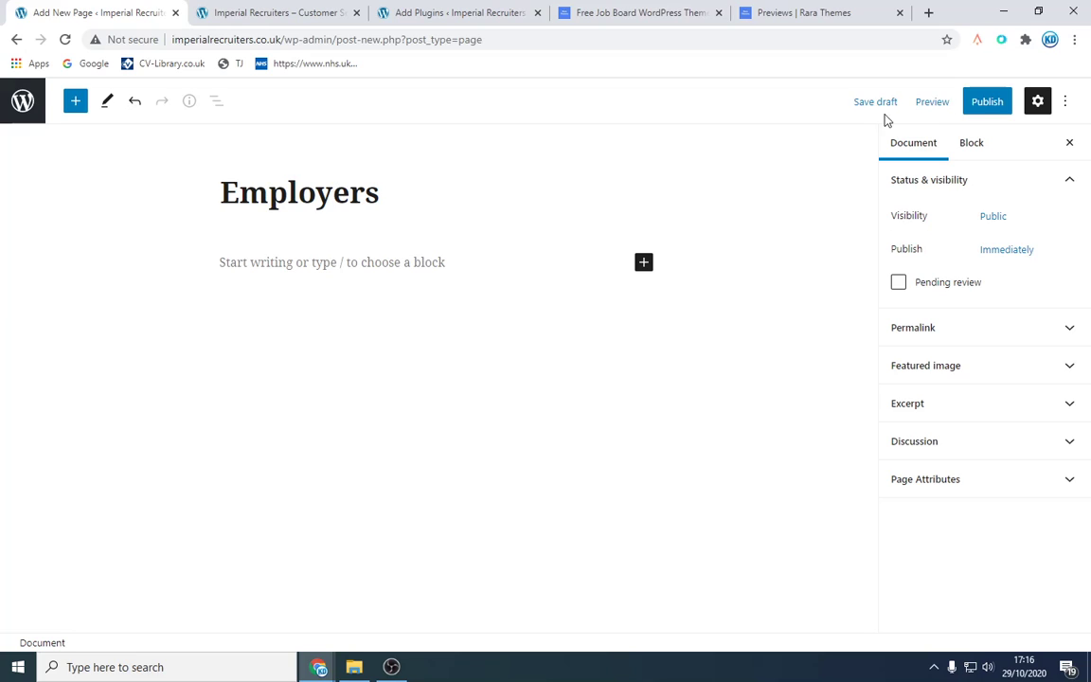
pyautogui.click(999, 104)
pyautogui.click(947, 104)
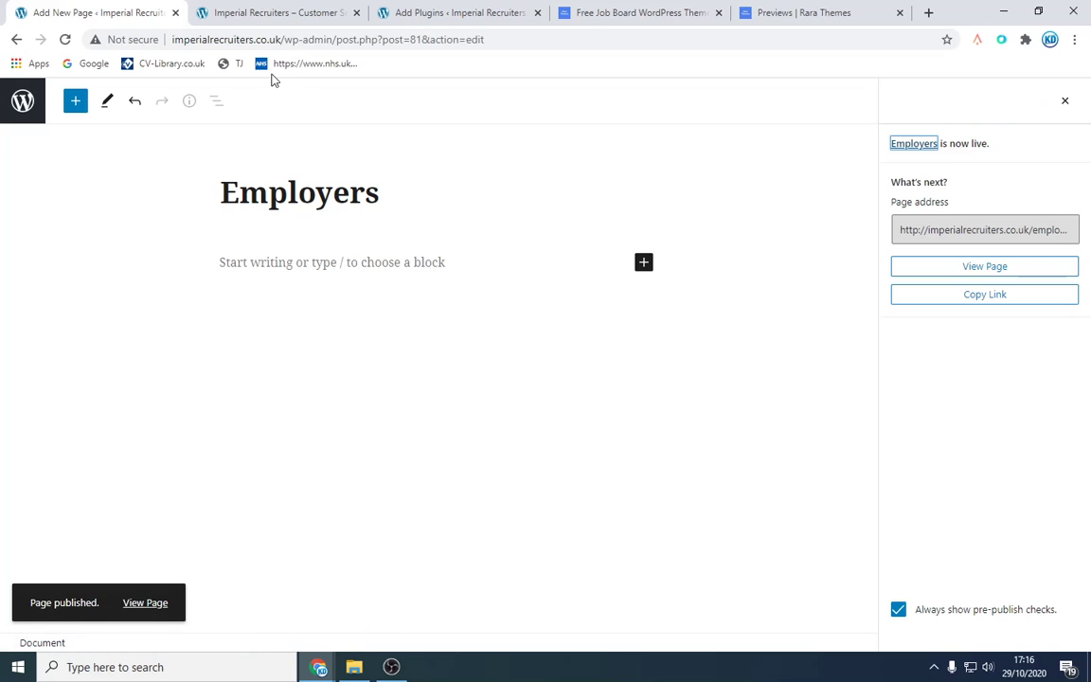
# Reload the live homepage to check its header menu for the Employers page, and return to the page editor
pyautogui.click(275, 13)
pyautogui.click(279, 41)
pyautogui.press('Return')
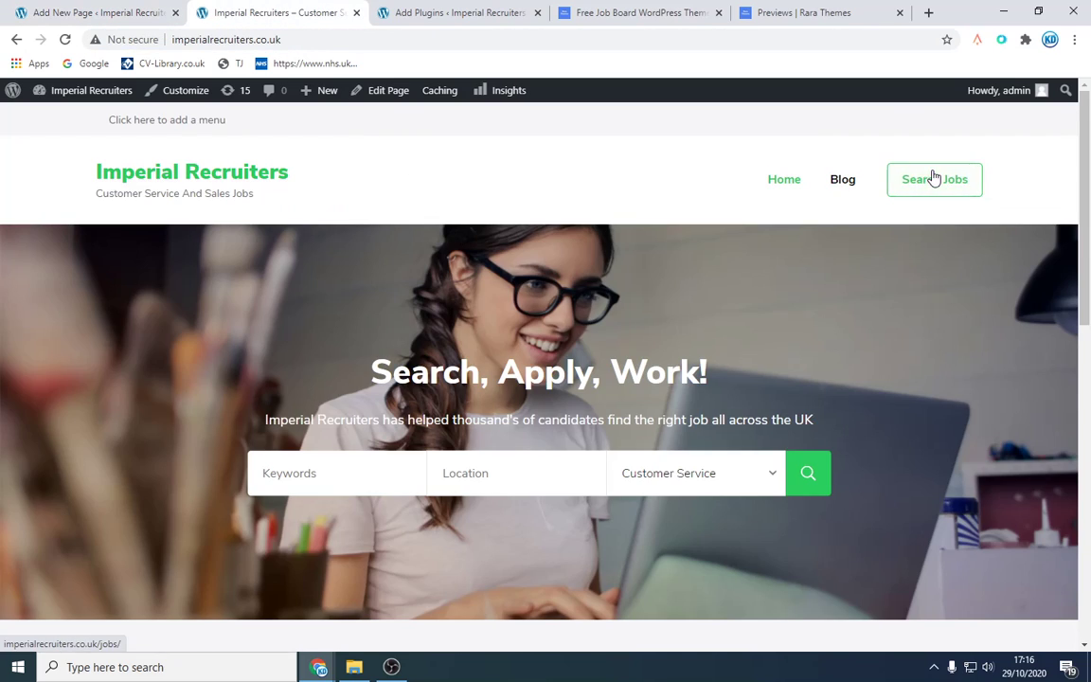
pyautogui.click(363, 39)
pyautogui.click(104, 13)
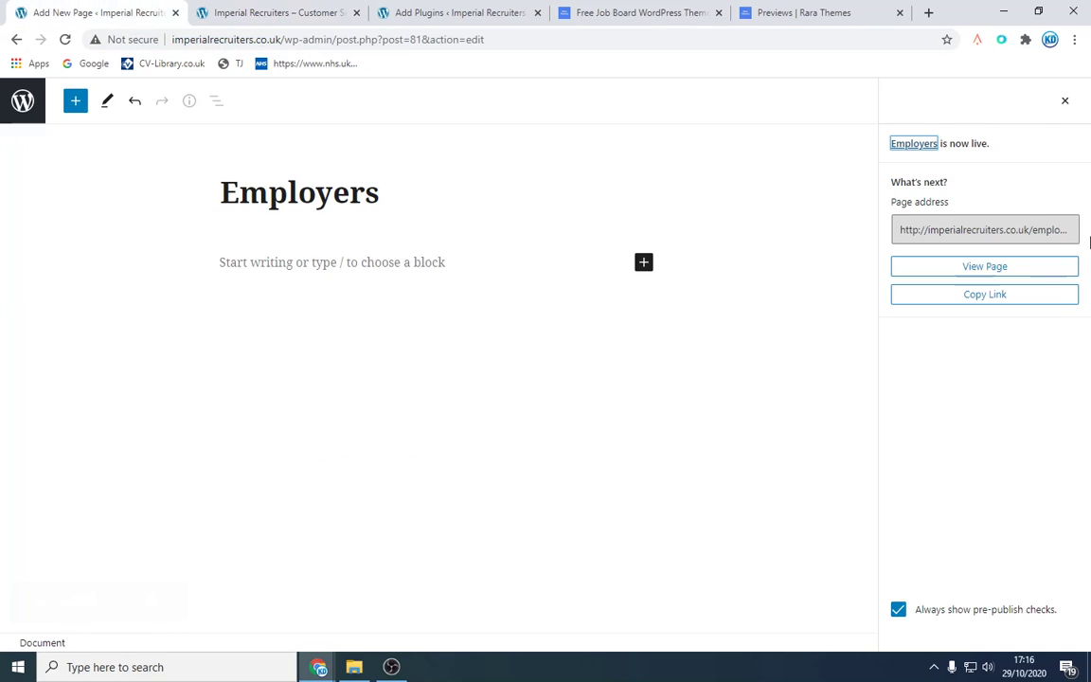
# Copy the published Employers page's address and open imperialrecruiters.co.uk/employers/ on the live site
pyautogui.click(1006, 229)
pyautogui.rightClick(1006, 229)
pyautogui.click(908, 240)
pyautogui.click(272, 13)
pyautogui.hotkey('ctrl', 'v')
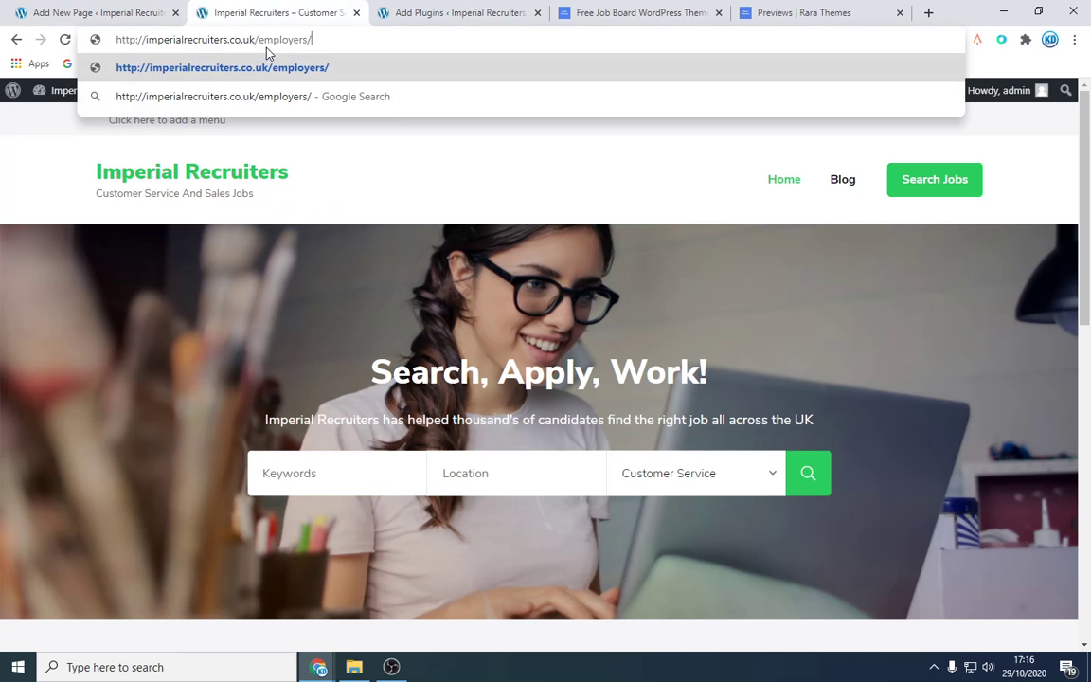
pyautogui.moveTo(259, 39); pyautogui.dragTo(327, 36)
pyautogui.press('Return')
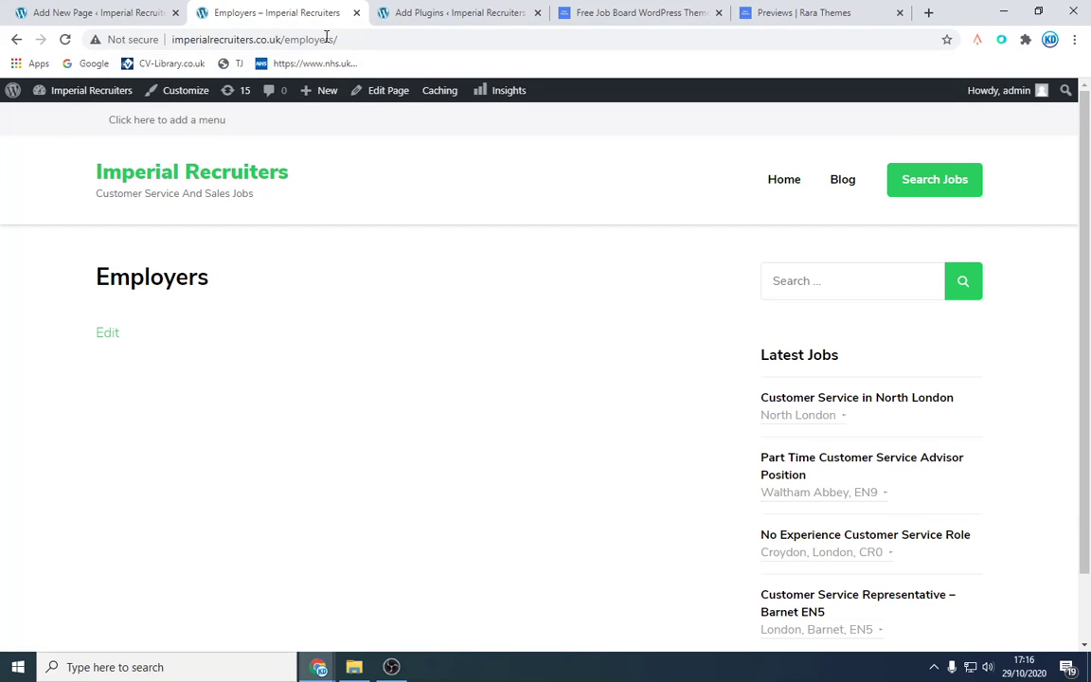
# Copy the published Candidates page's address and open imperialrecruiters.co.uk/candidates/ on the live site
pyautogui.click(120, 10)
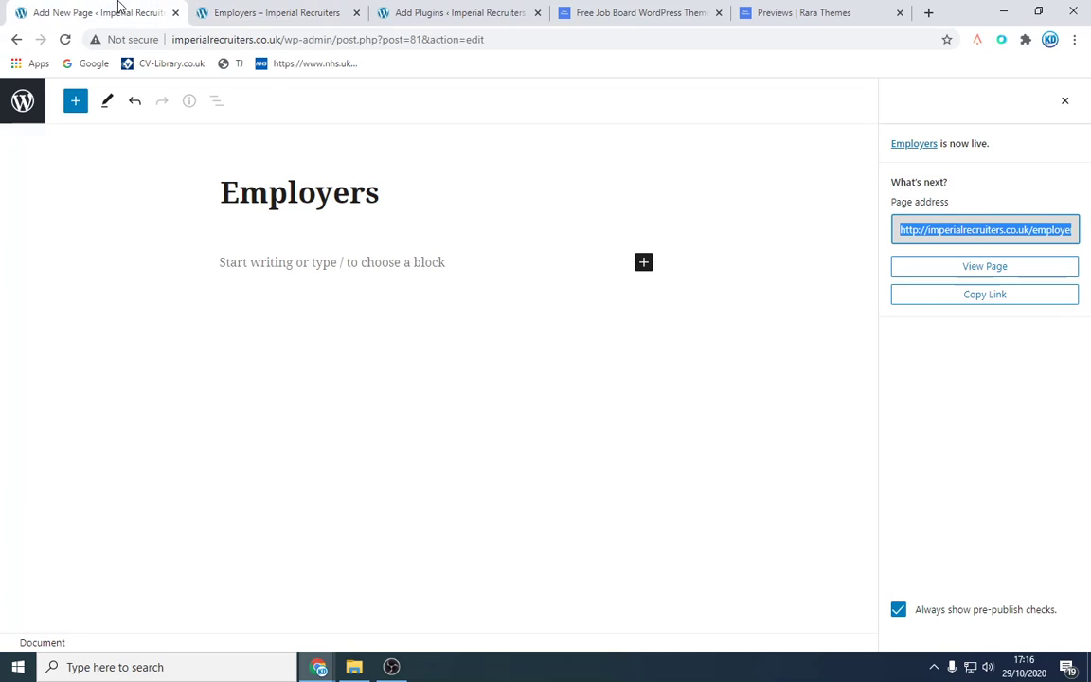
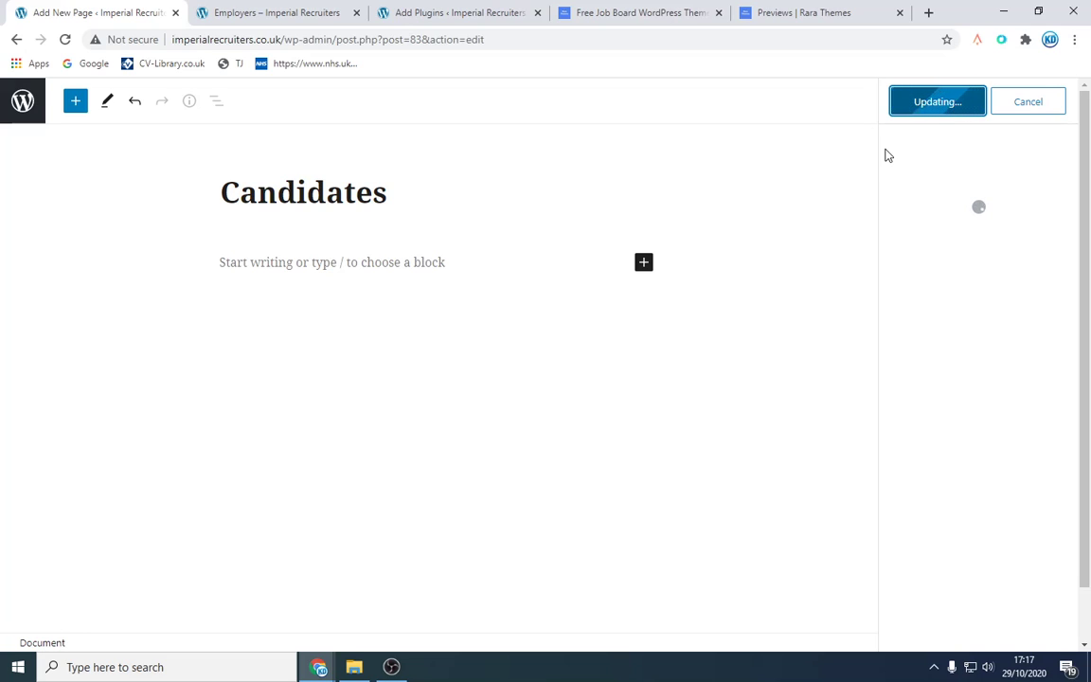
pyautogui.click(966, 237)
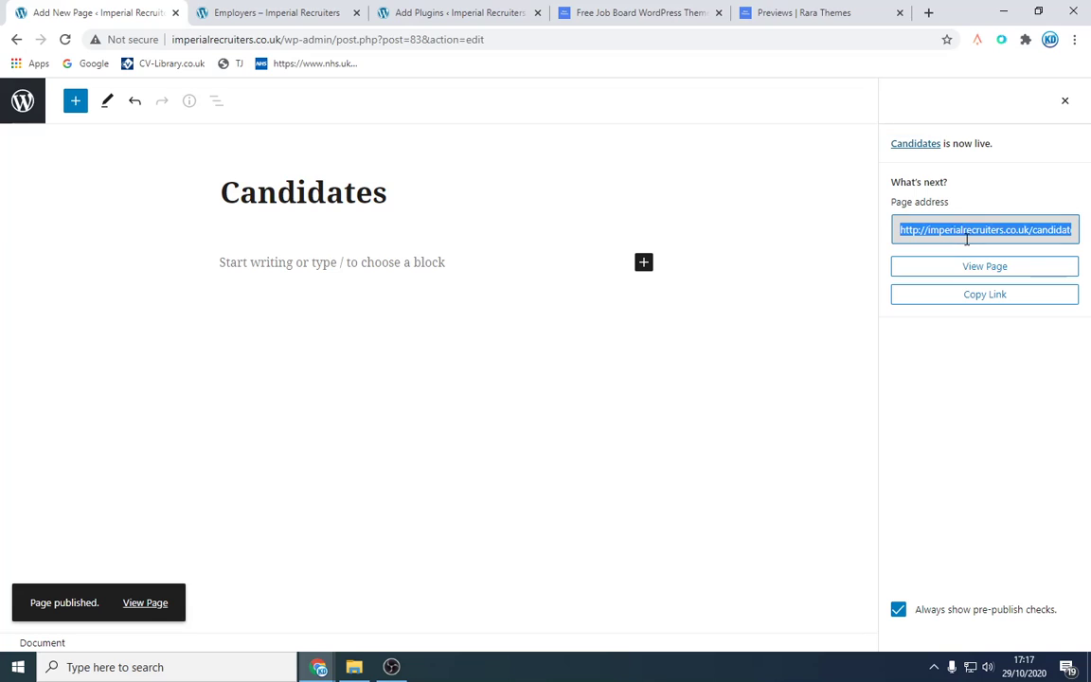
pyautogui.doubleClick(967, 237)
pyautogui.click(967, 237)
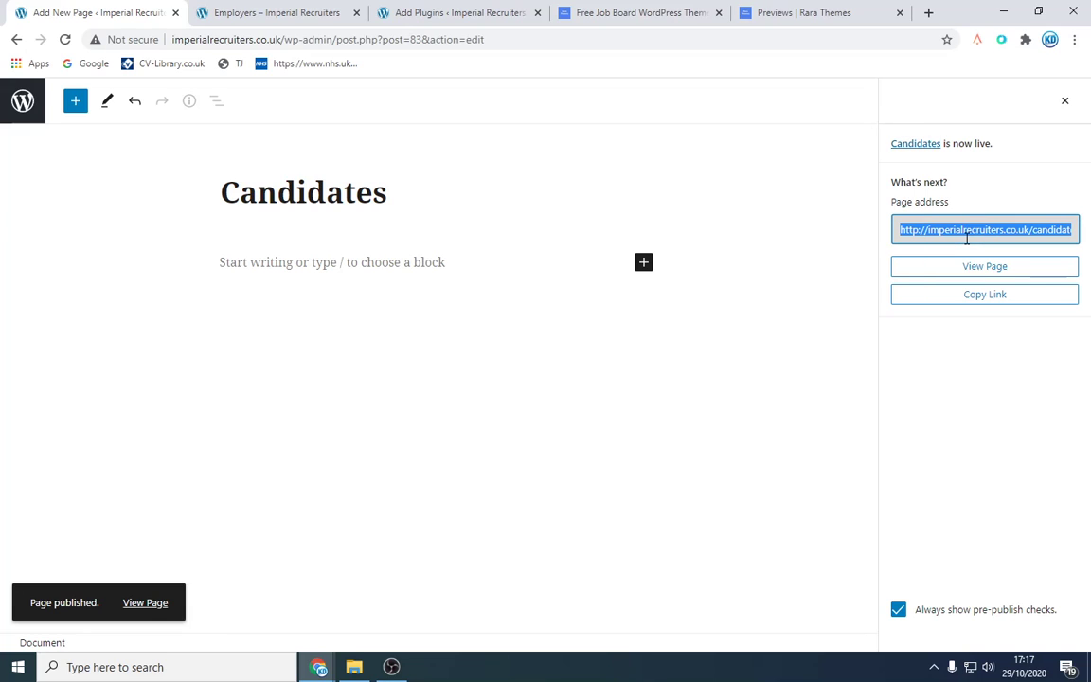
pyautogui.hotkey('ctrl', 'c')
pyautogui.click(275, 12)
pyautogui.click(298, 40)
pyautogui.hotkey('ctrl', 'v')
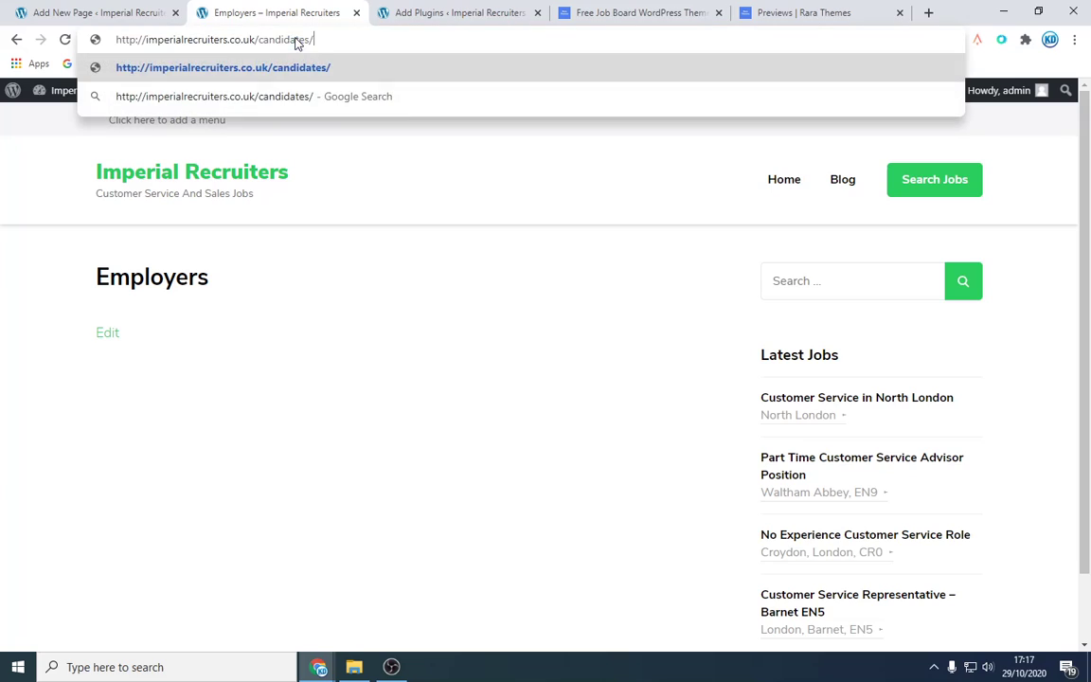
pyautogui.moveTo(261, 40); pyautogui.dragTo(329, 40)
pyautogui.press('Return')
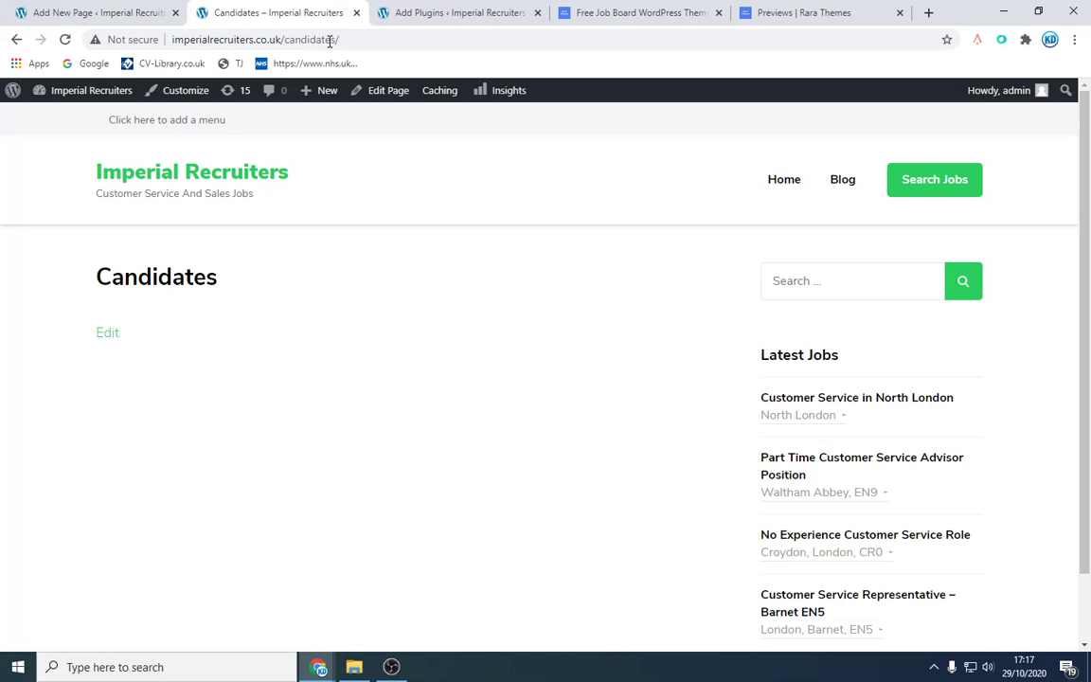
# Leave the Candidates page editor for the Pages list and open the site's navigation menu editor
pyautogui.click(88, 11)
pyautogui.click(22, 100)
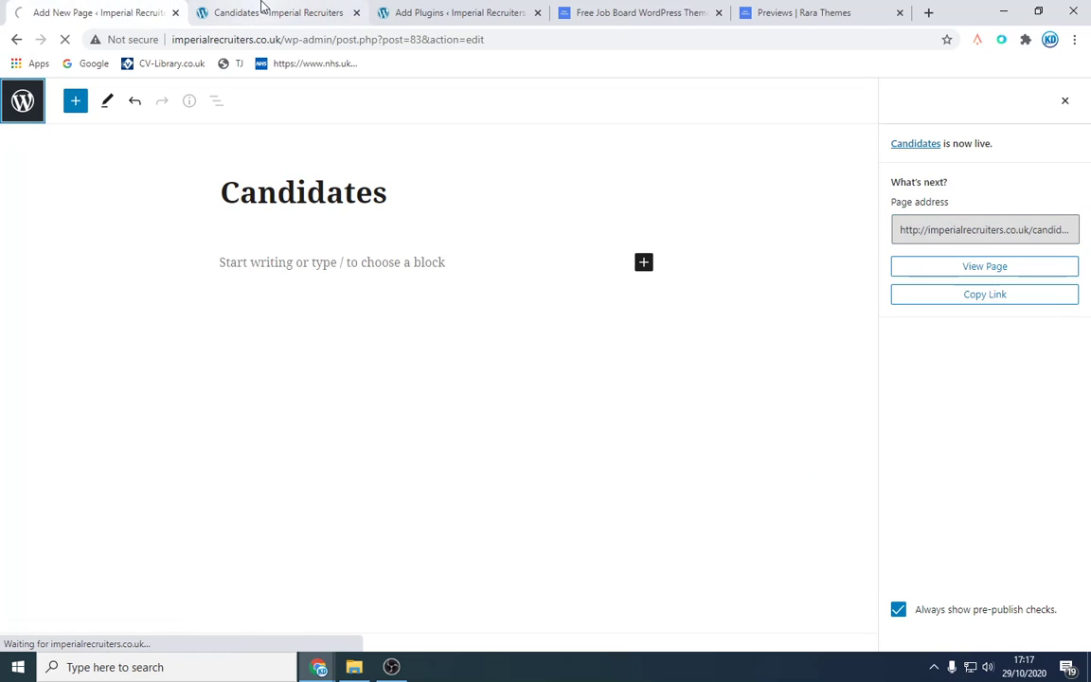
pyautogui.click(262, 6)
pyautogui.scroll(-1, 509, 265)
pyautogui.scroll(1, 511, 271)
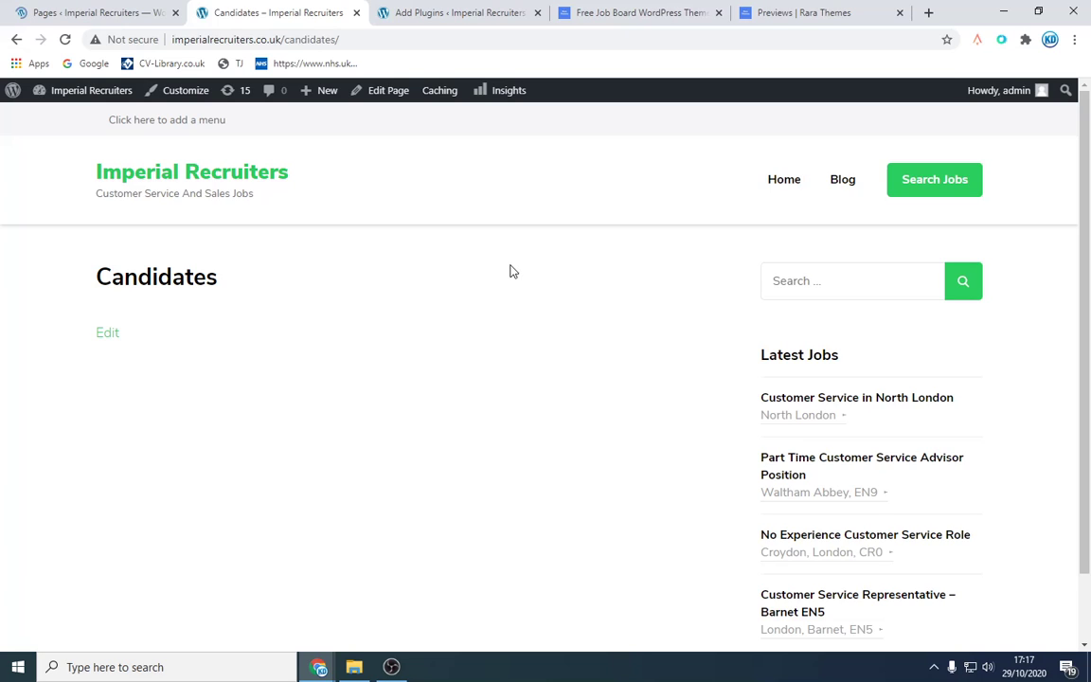
pyautogui.hotkey('ctrl', 'shift', 'Tab')
pyautogui.scroll(-2, 86, 328)
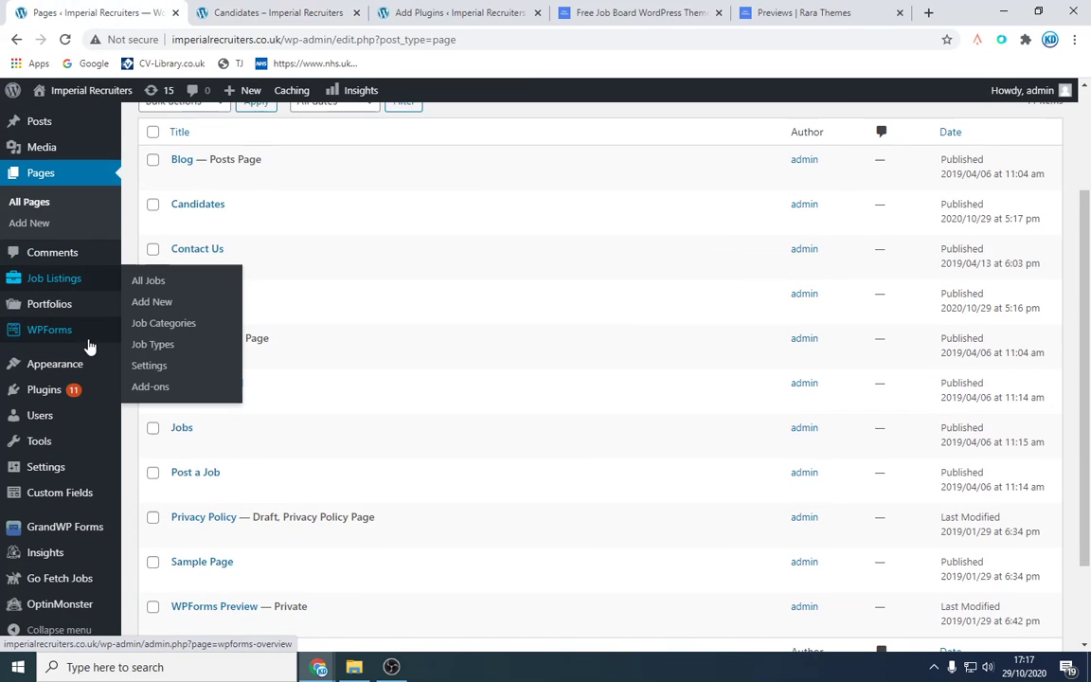
pyautogui.moveTo(94, 364)
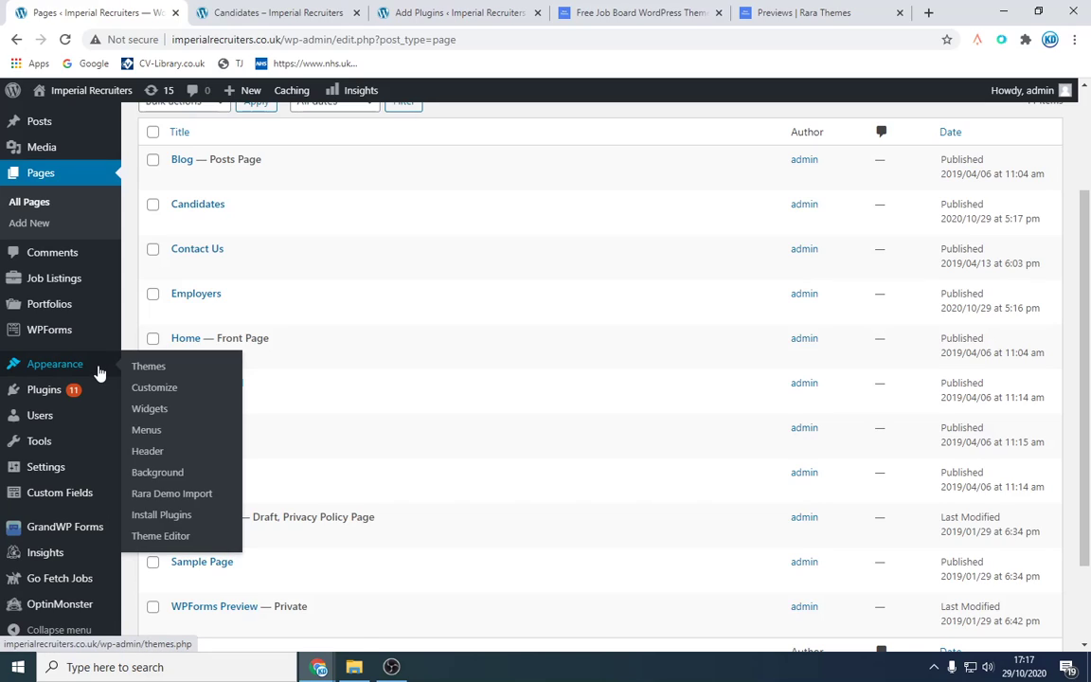
pyautogui.click(166, 435)
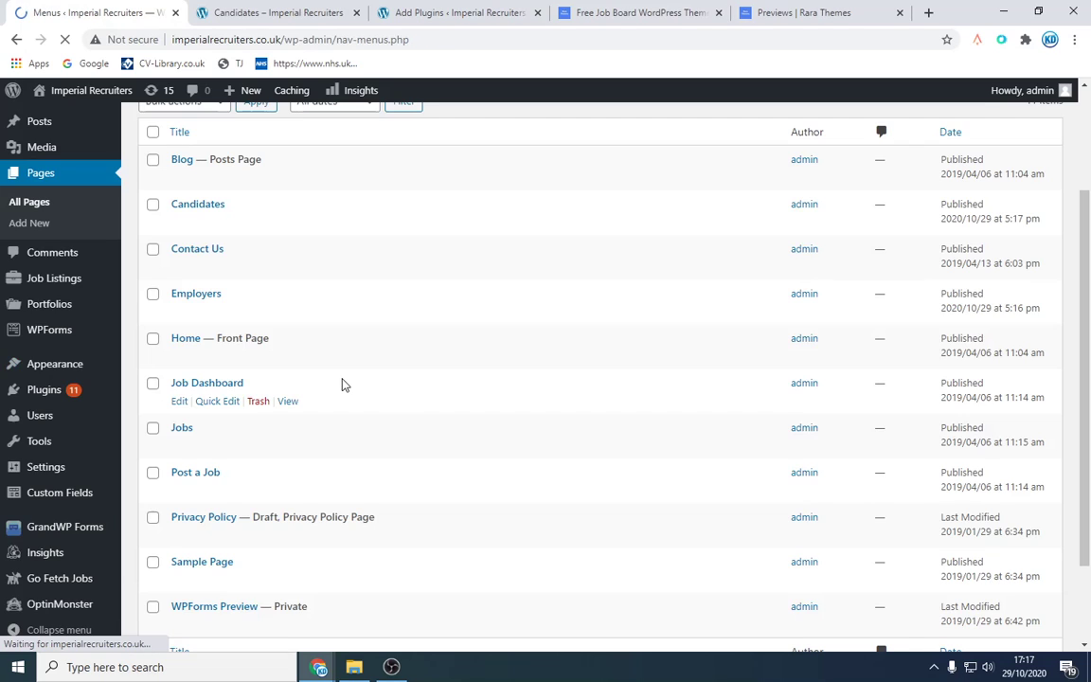
# Add the Candidates and Employers pages to the Primary menu, with new top-level pages added automatically, and save the menu
pyautogui.scroll(-2, 343, 383)
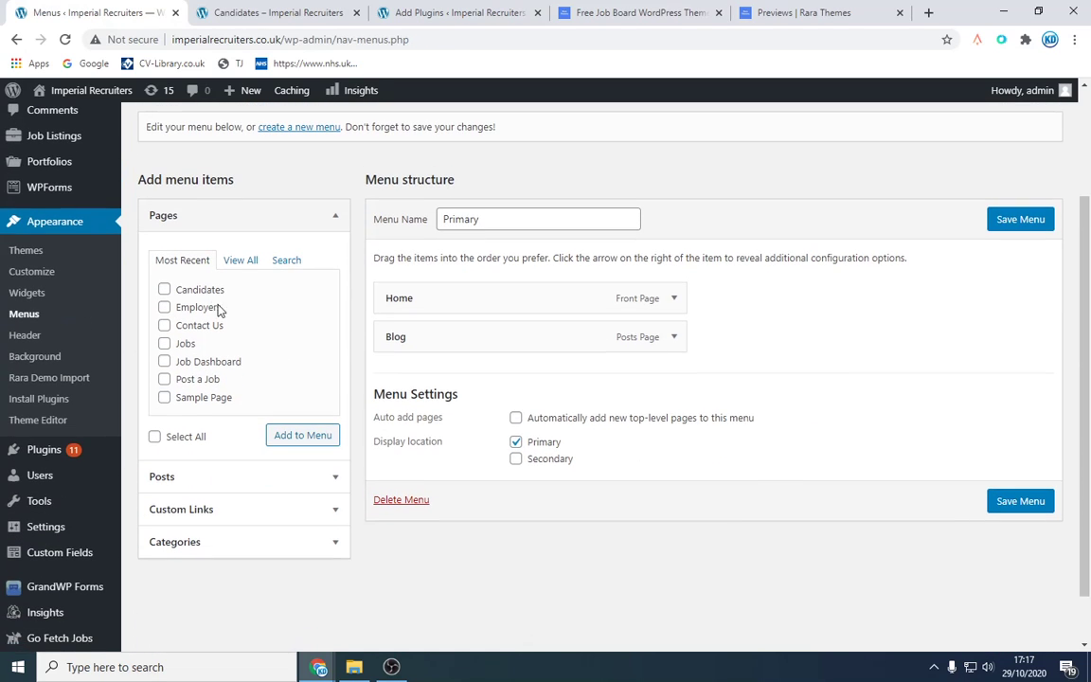
pyautogui.click(164, 289)
pyautogui.click(164, 307)
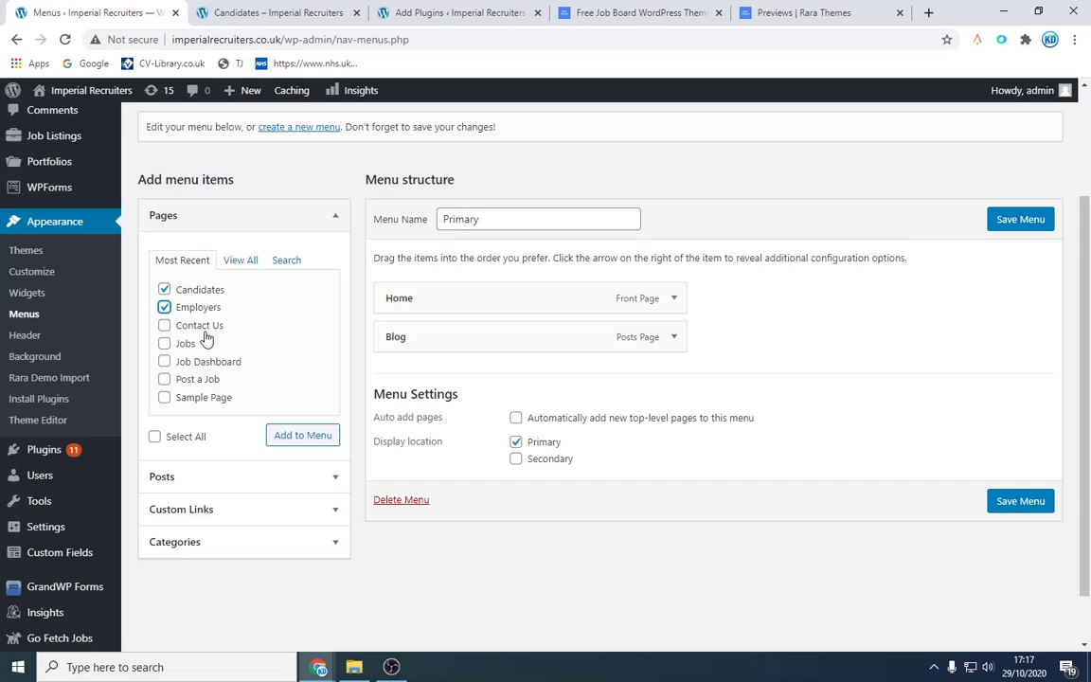
pyautogui.click(294, 438)
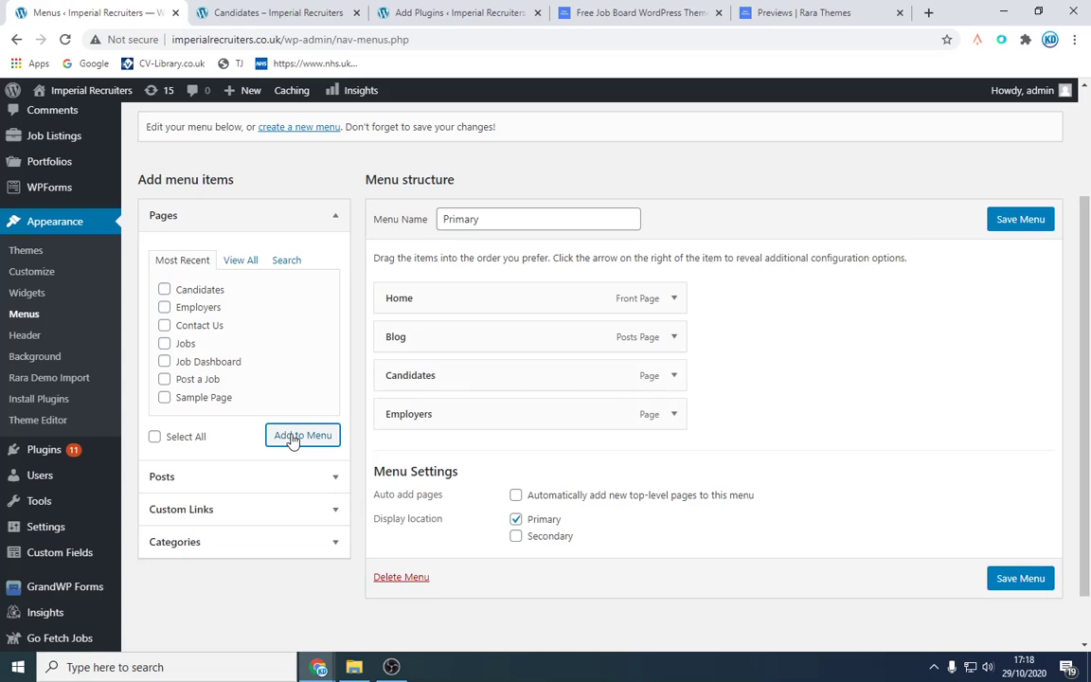
pyautogui.click(516, 496)
pyautogui.click(1020, 579)
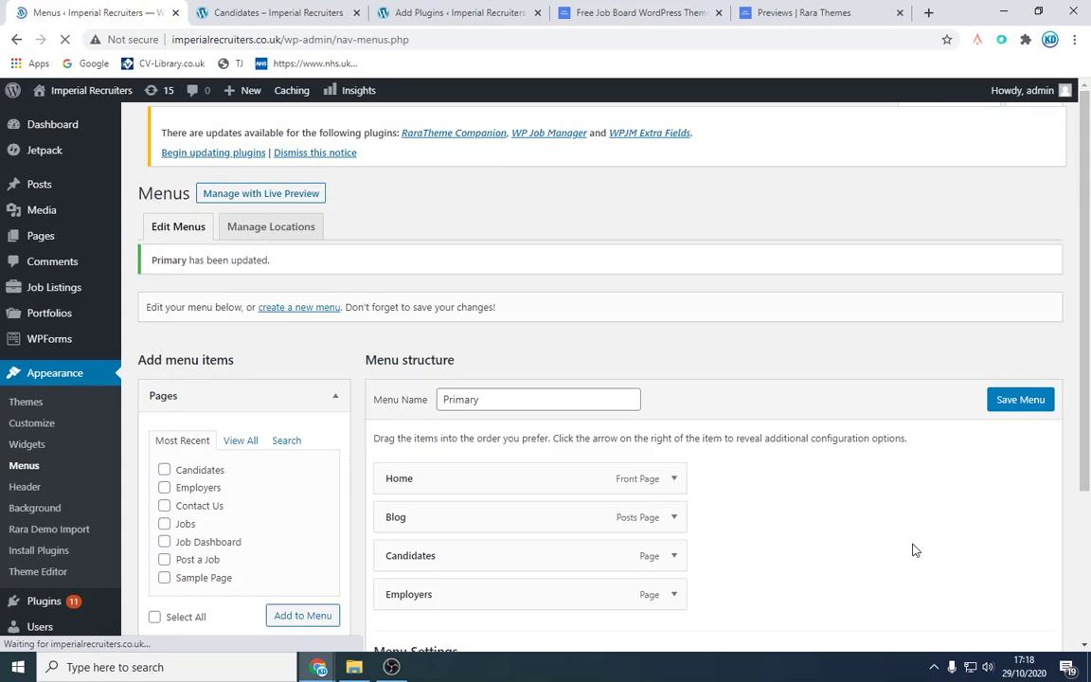
# Load the live homepage to check the updated header menu and follow its Candidates link to view that page
pyautogui.click(252, 12)
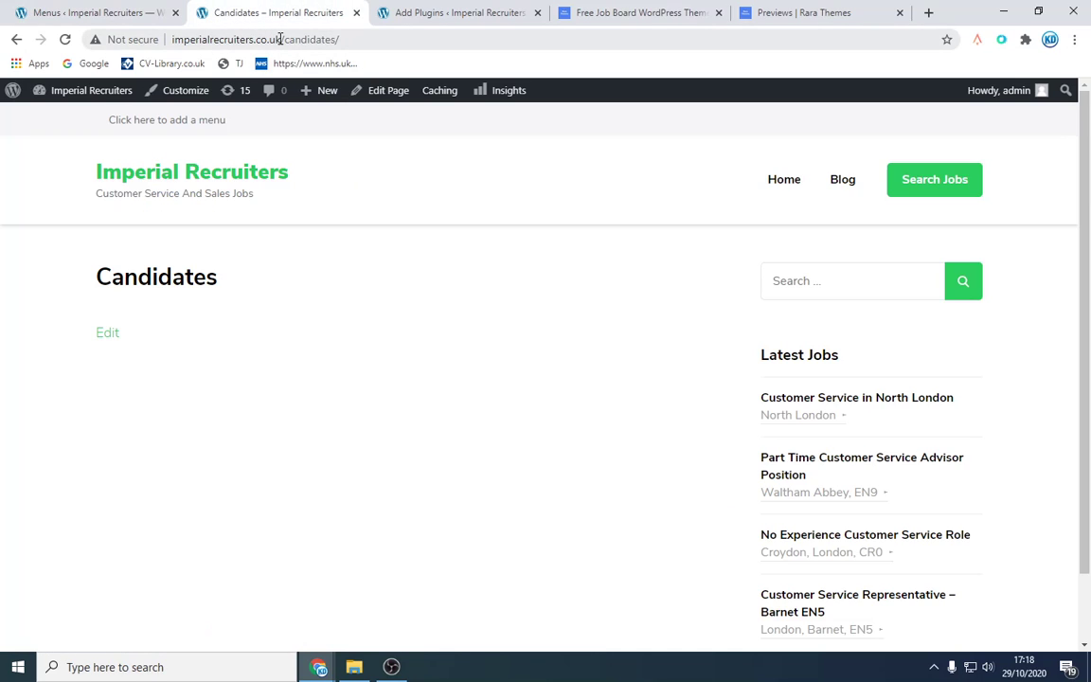
pyautogui.moveTo(280, 40); pyautogui.dragTo(709, 53)
pyautogui.press('BackSpace')
pyautogui.press('Return')
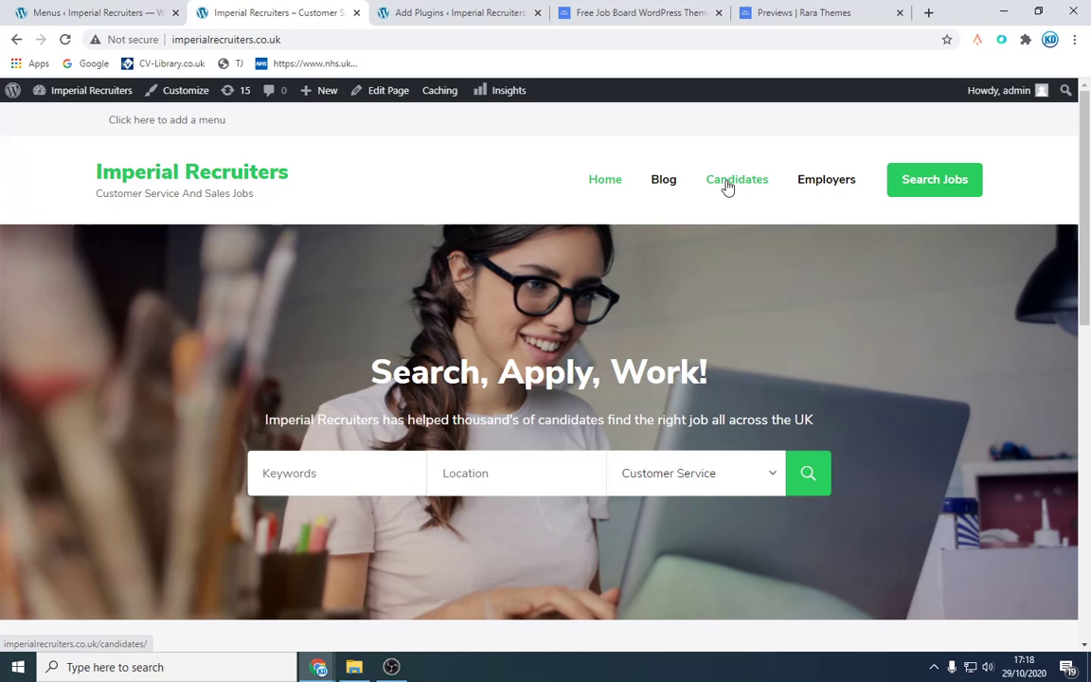
pyautogui.click(730, 186)
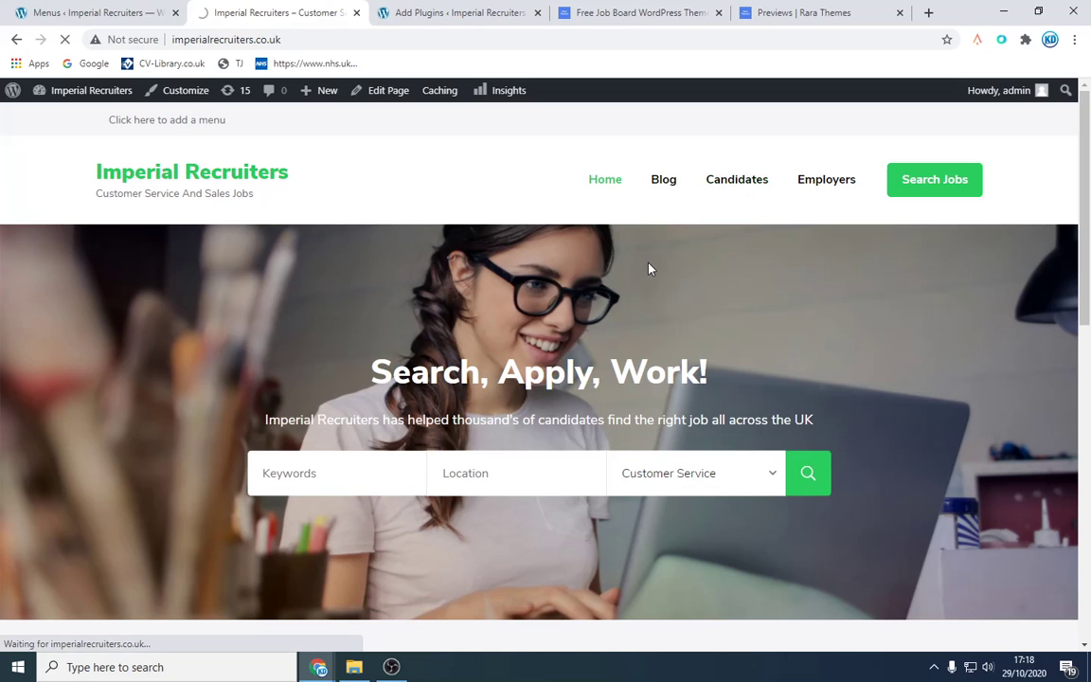
pyautogui.scroll(-1, 610, 281)
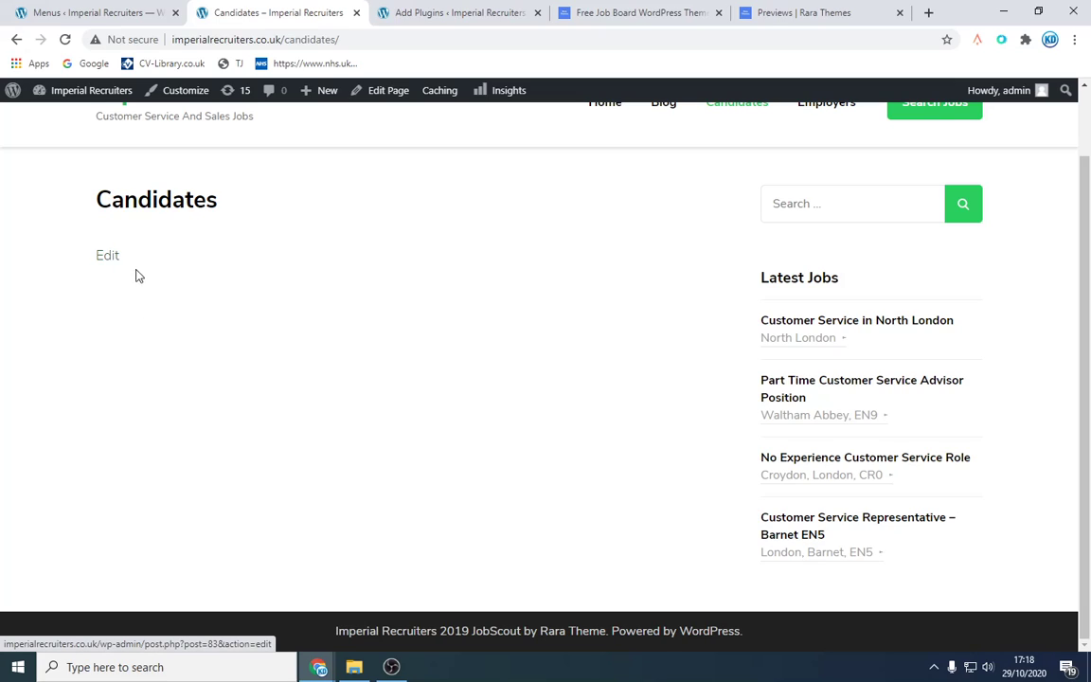
pyautogui.scroll(1, 172, 286)
# Return to the WordPress admin and open the page for adding new plugins
pyautogui.click(85, 9)
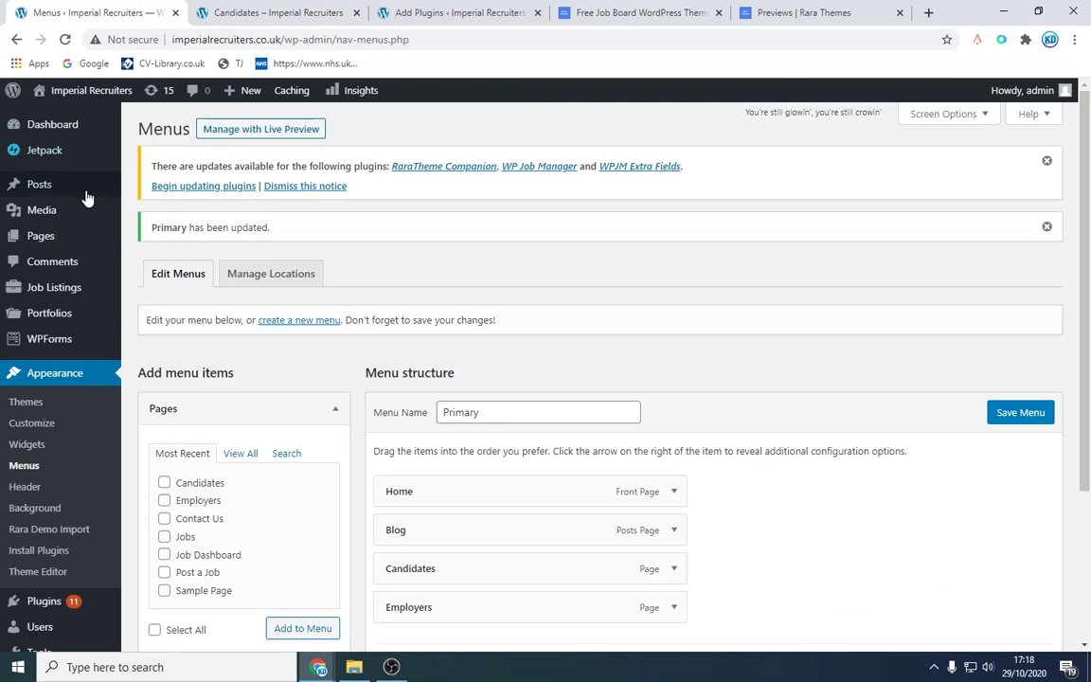
pyautogui.scroll(-1, 94, 272)
pyautogui.scroll(-3, 95, 271)
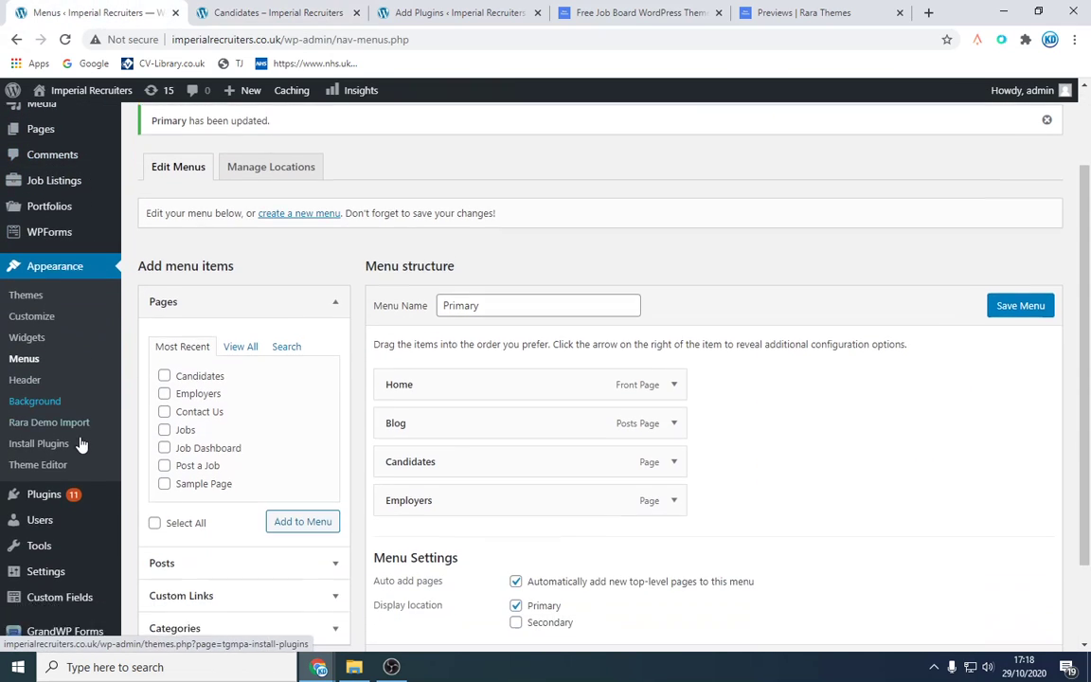
pyautogui.moveTo(76, 389)
pyautogui.click(151, 413)
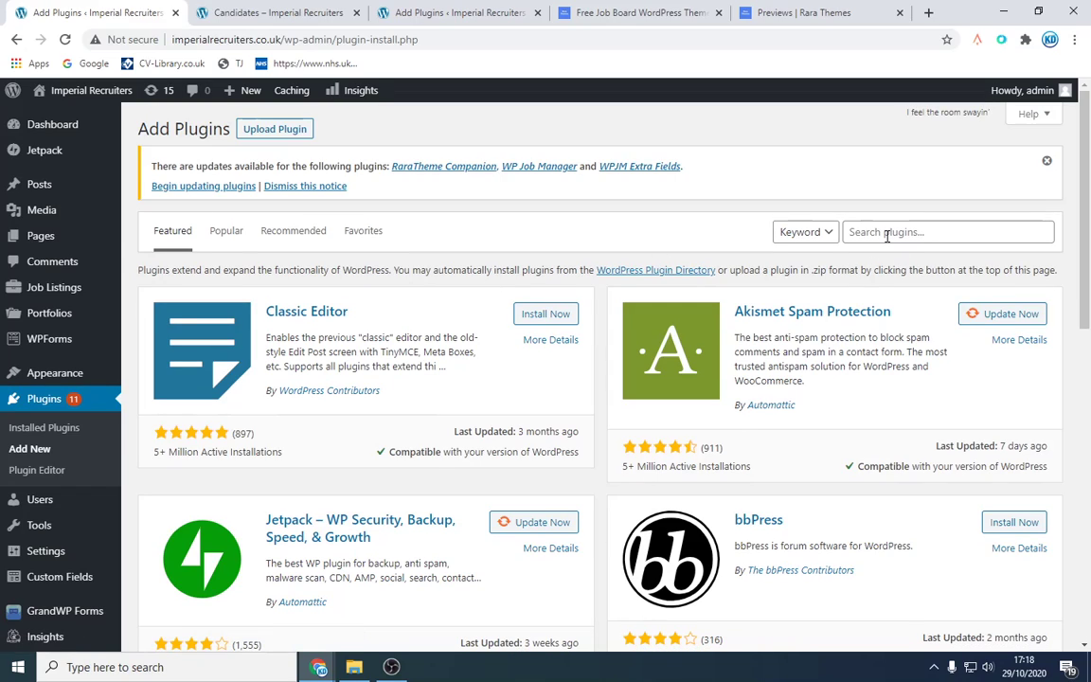
# Search the plugin directory for "contact us", and install and activate the Ninja Forms Contact Form plugin
pyautogui.click(886, 236)
pyautogui.write('contact us')
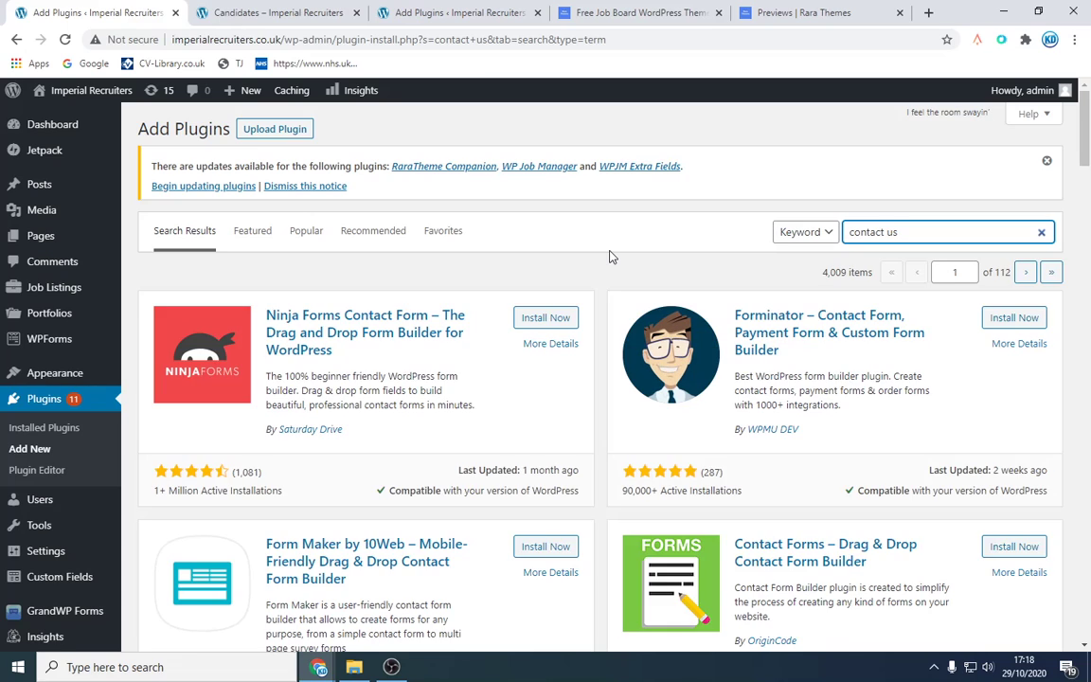
pyautogui.scroll(-2, 611, 256)
pyautogui.scroll(-4, 610, 257)
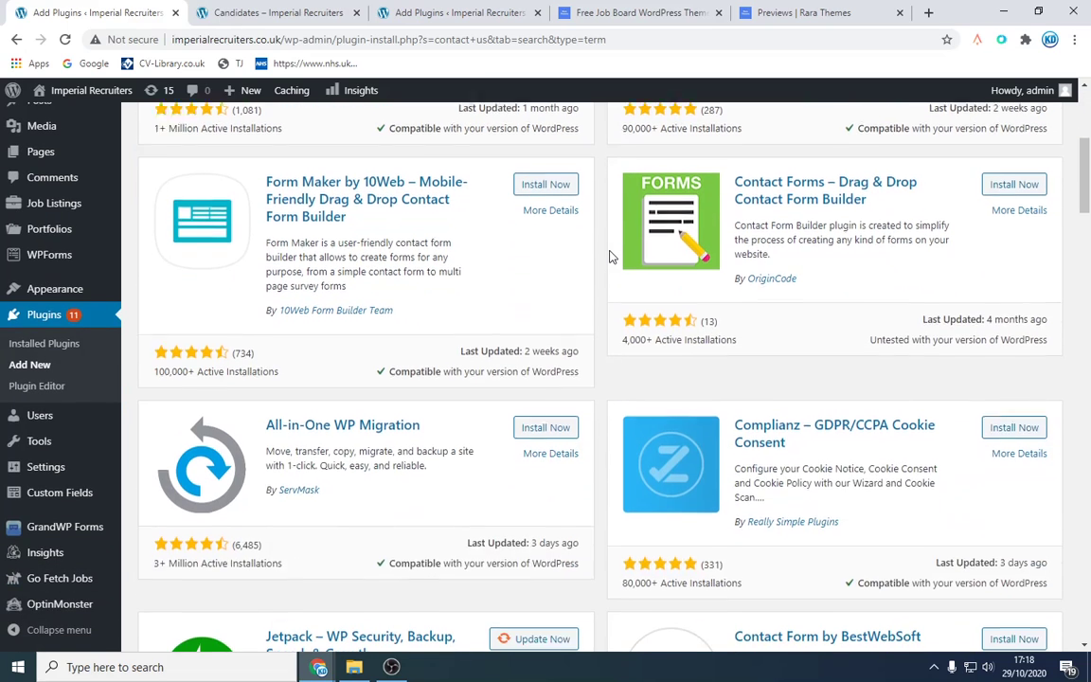
pyautogui.scroll(5, 610, 257)
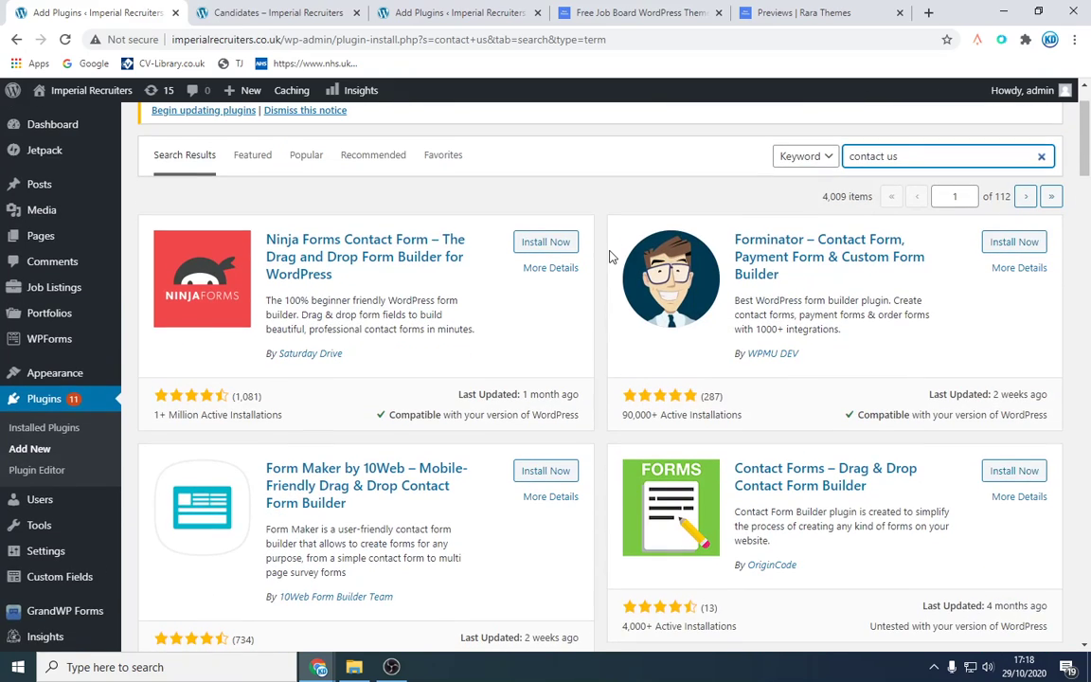
pyautogui.click(548, 243)
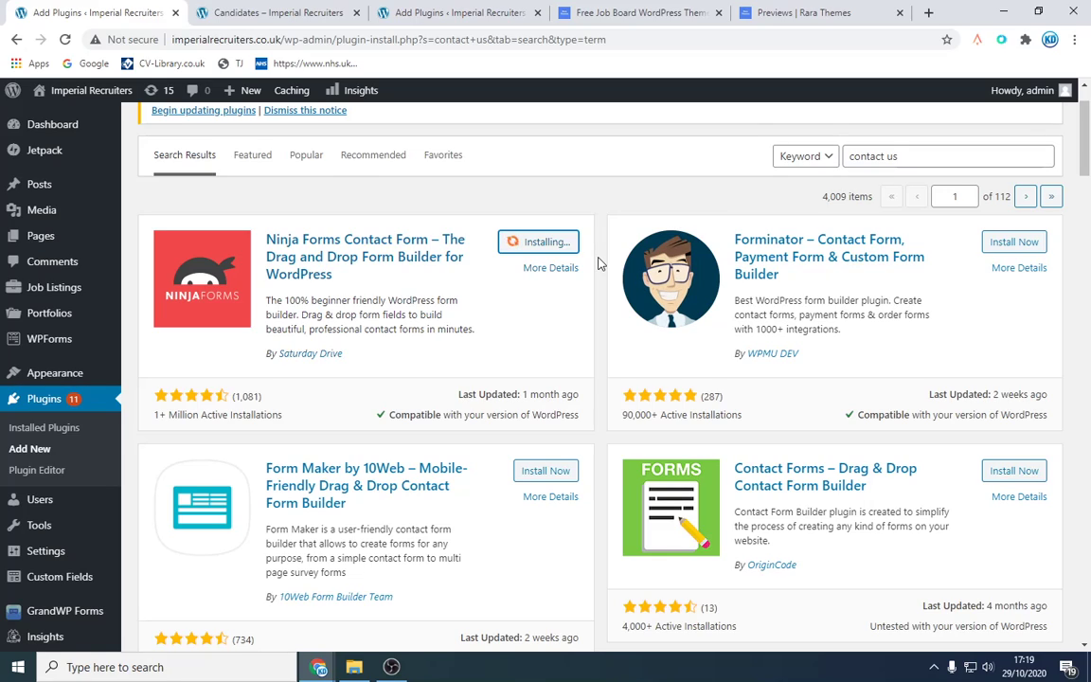
pyautogui.click(553, 243)
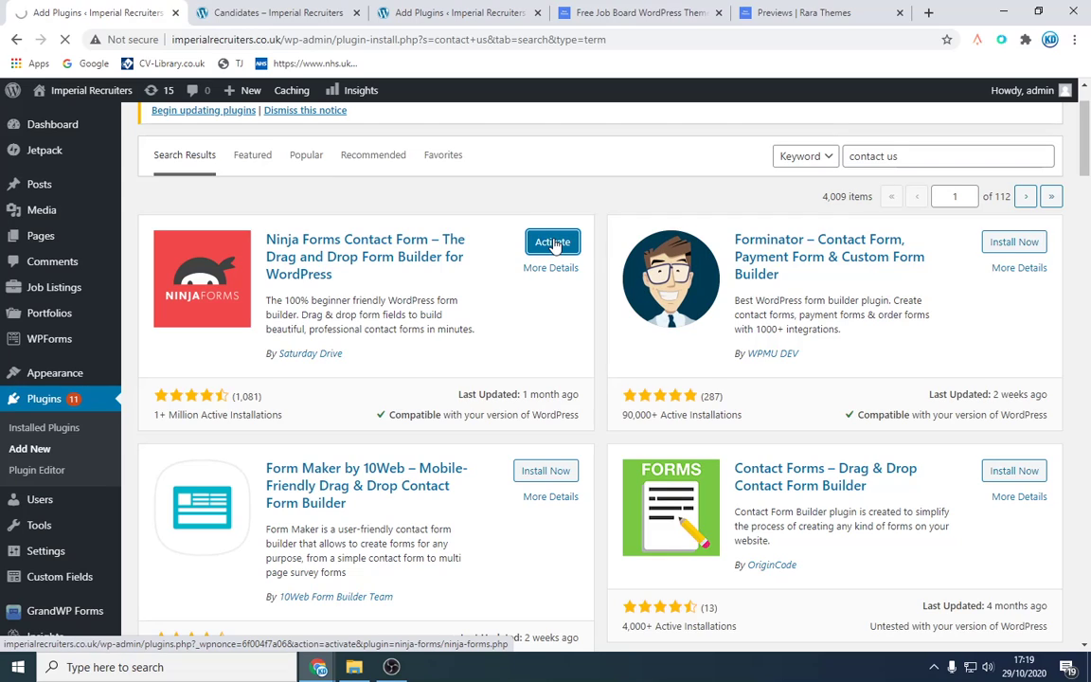
# Look over the live Candidates page and the homepage header menu, and return to the WordPress admin
pyautogui.click(255, 11)
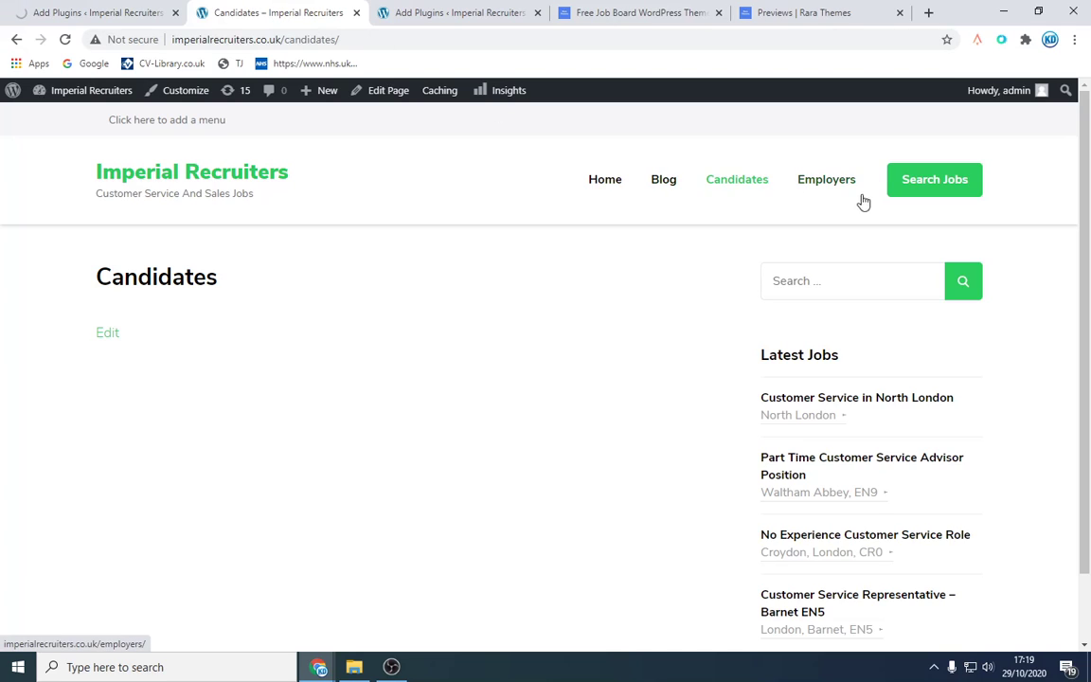
pyautogui.scroll(-1, 891, 496)
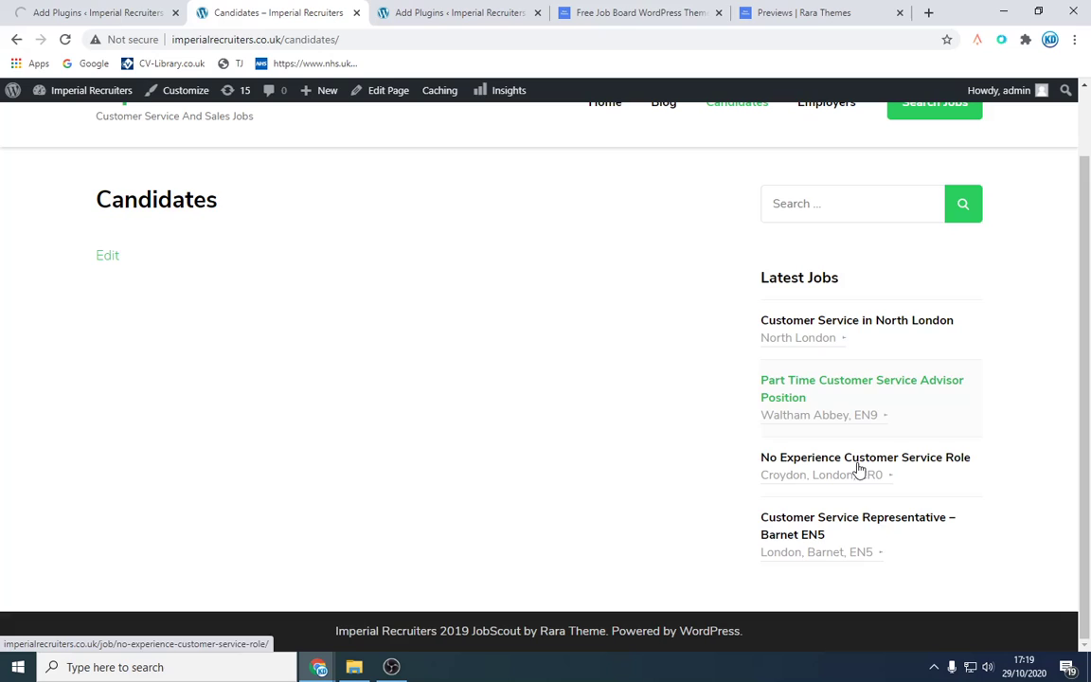
pyautogui.scroll(1, 674, 372)
pyautogui.click(270, 173)
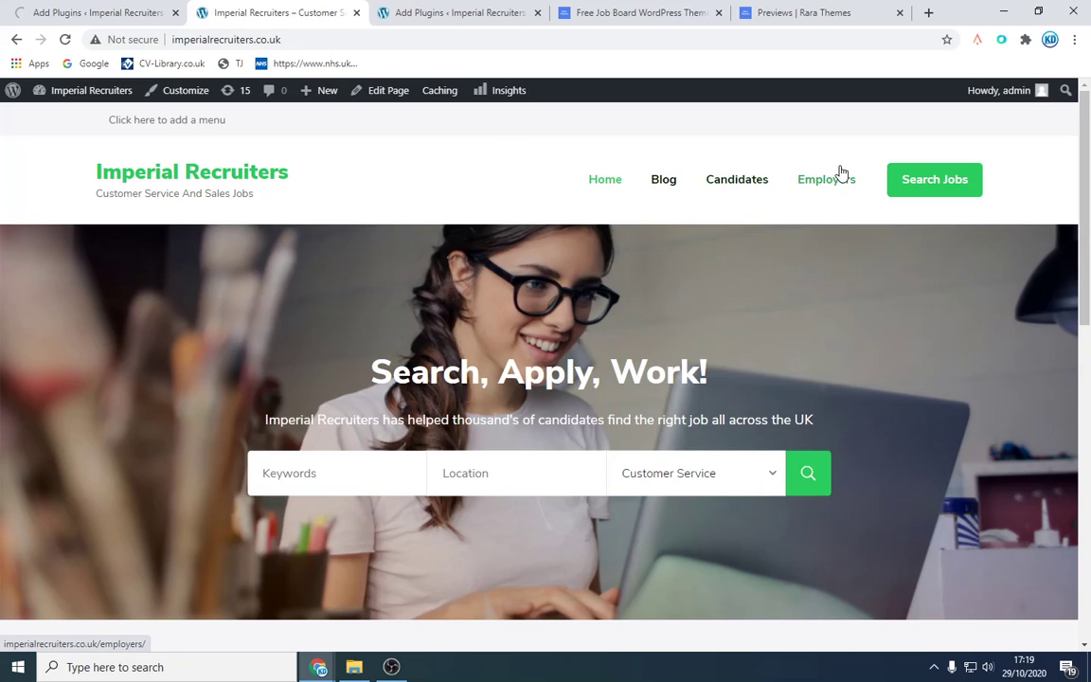
pyautogui.click(94, 12)
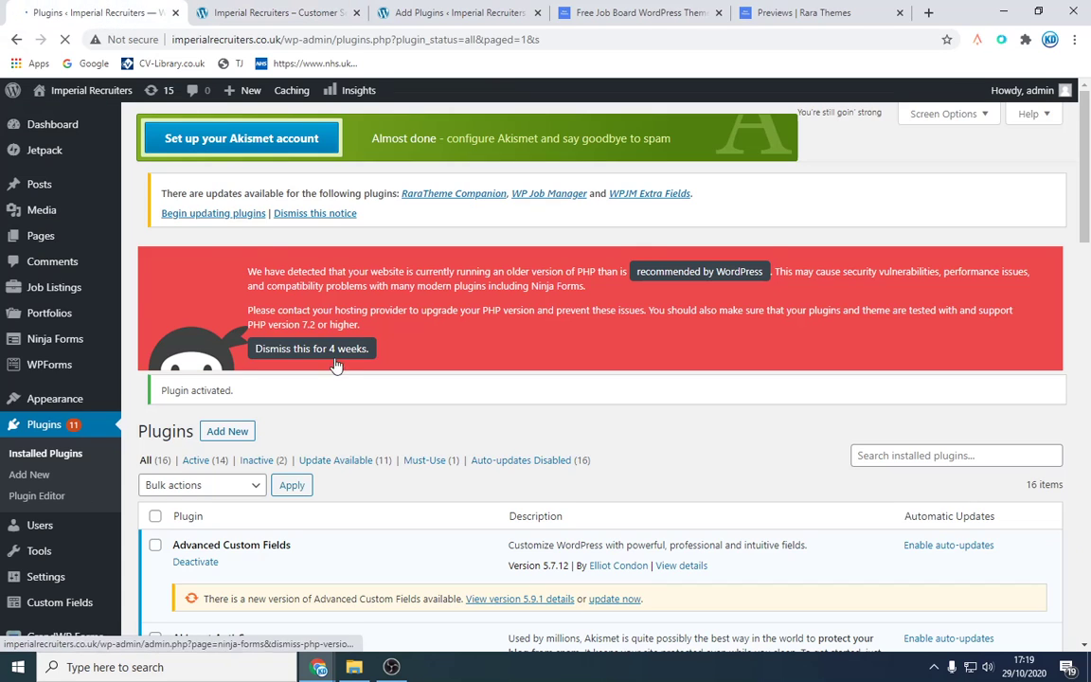
# Open the Ninja Forms dashboard and decline its request to collect usage data
pyautogui.click(312, 416)
pyautogui.scroll(-1, 336, 364)
pyautogui.scroll(-4, 336, 364)
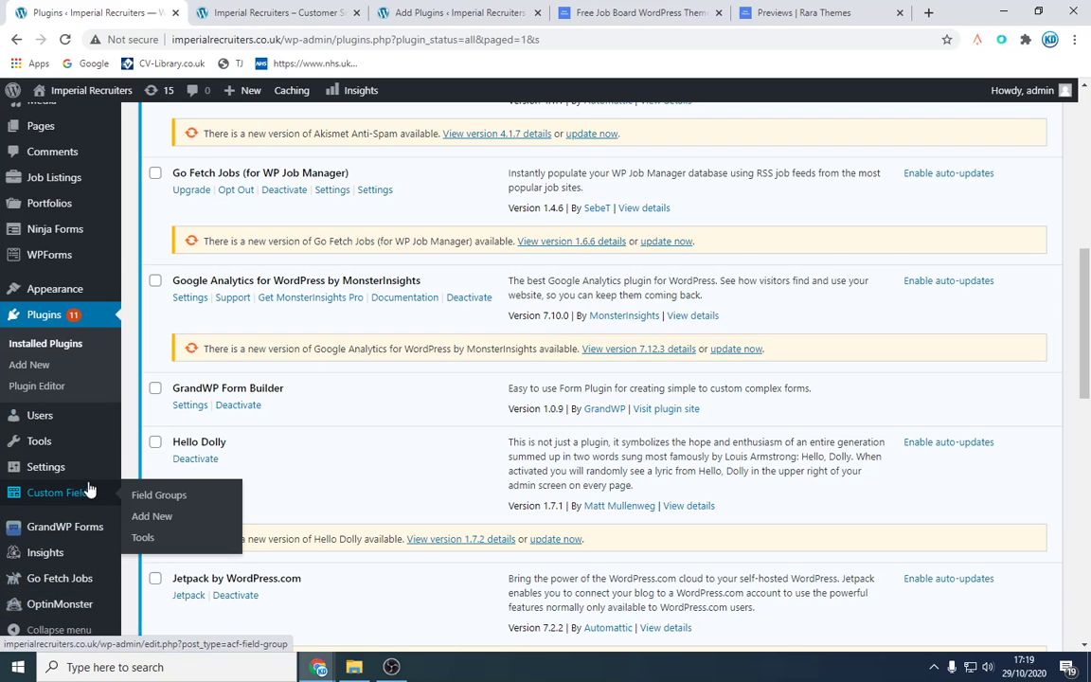
pyautogui.moveTo(88, 478)
pyautogui.moveTo(79, 445)
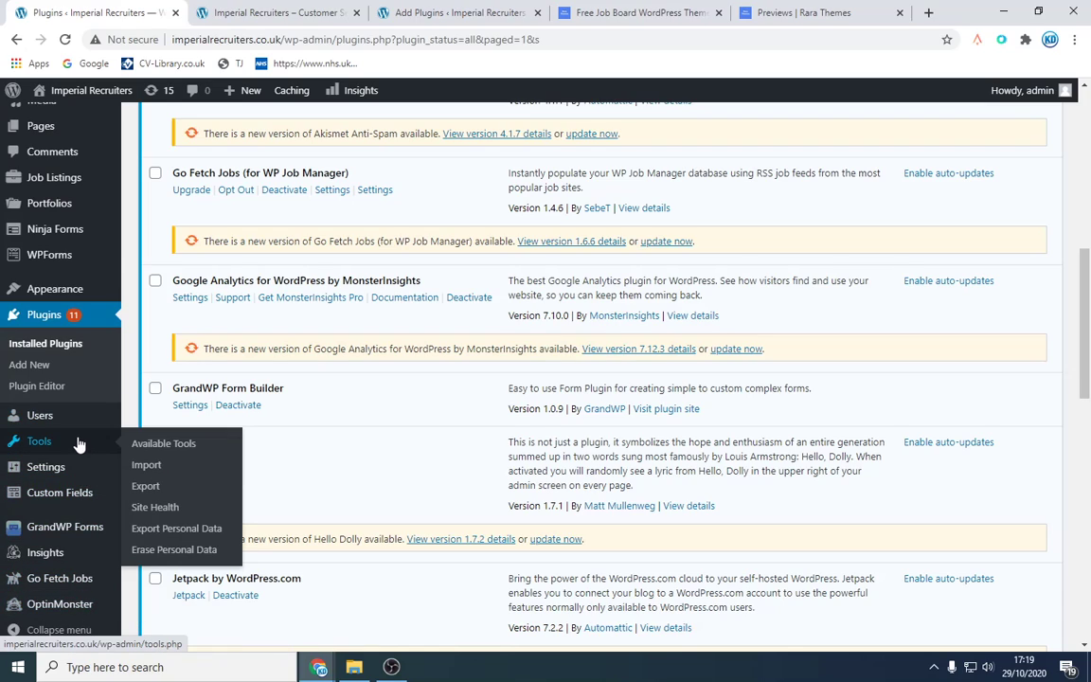
pyautogui.moveTo(79, 220)
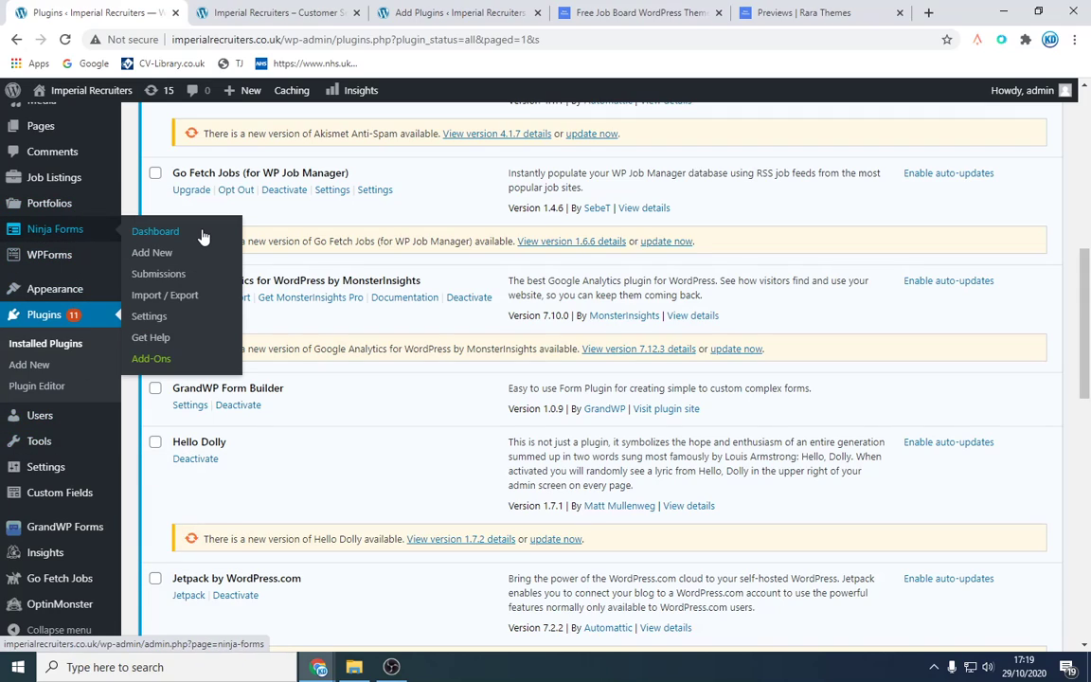
pyautogui.click(155, 231)
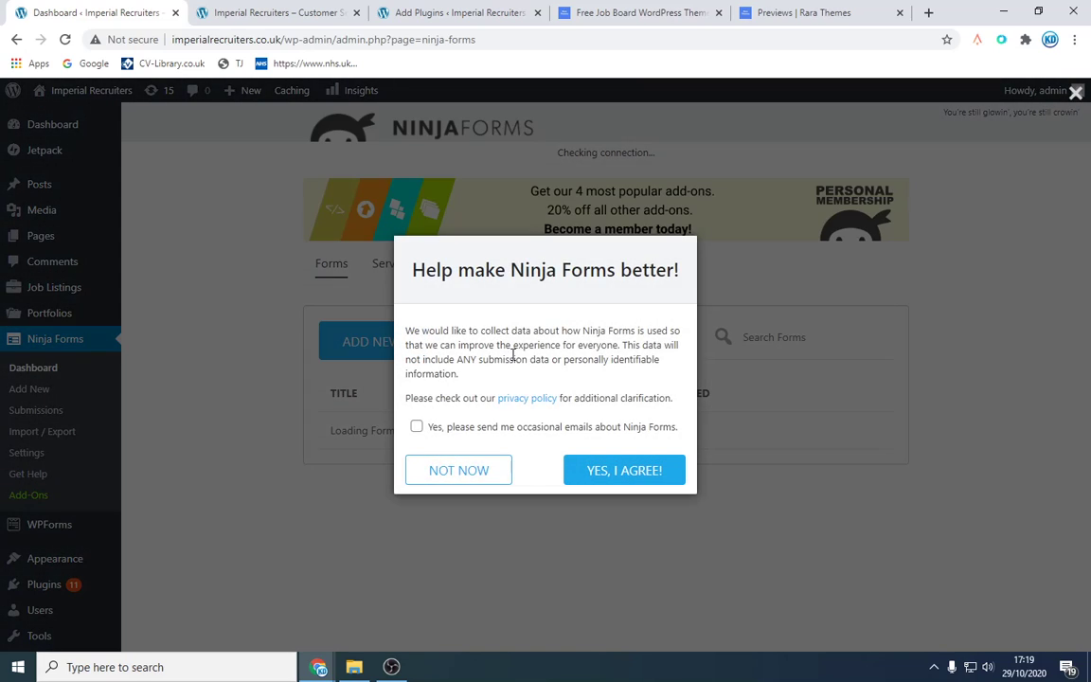
pyautogui.click(473, 474)
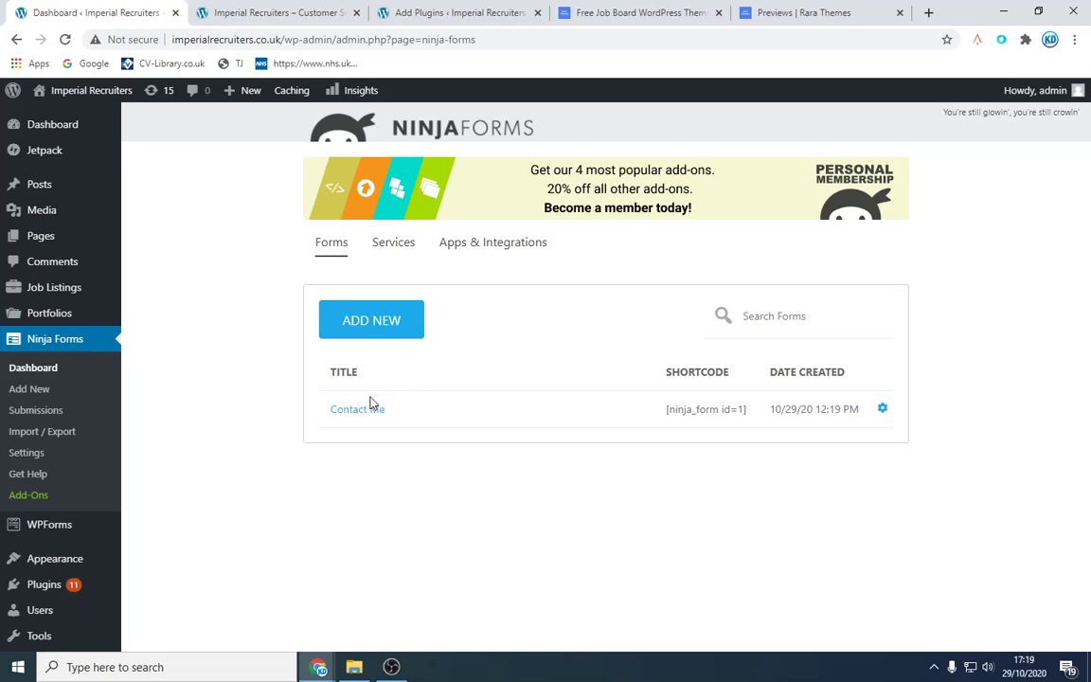
# Open the Contact Me form in the form builder, review its fields and publish it
pyautogui.click(359, 412)
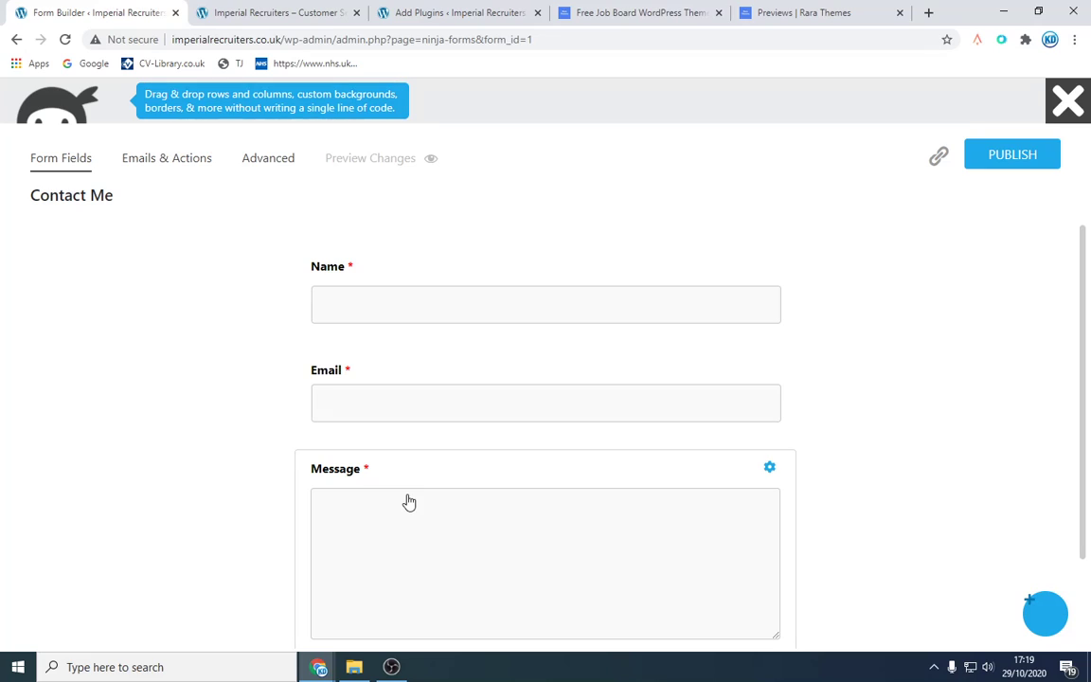
pyautogui.scroll(-2, 408, 468)
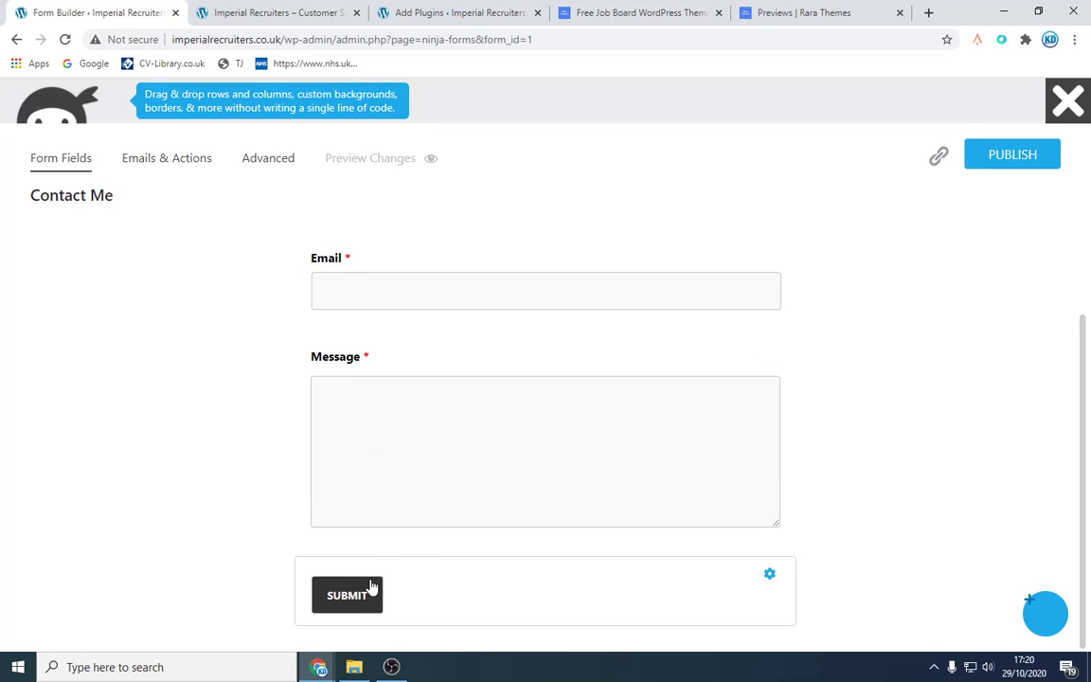
pyautogui.click(1032, 154)
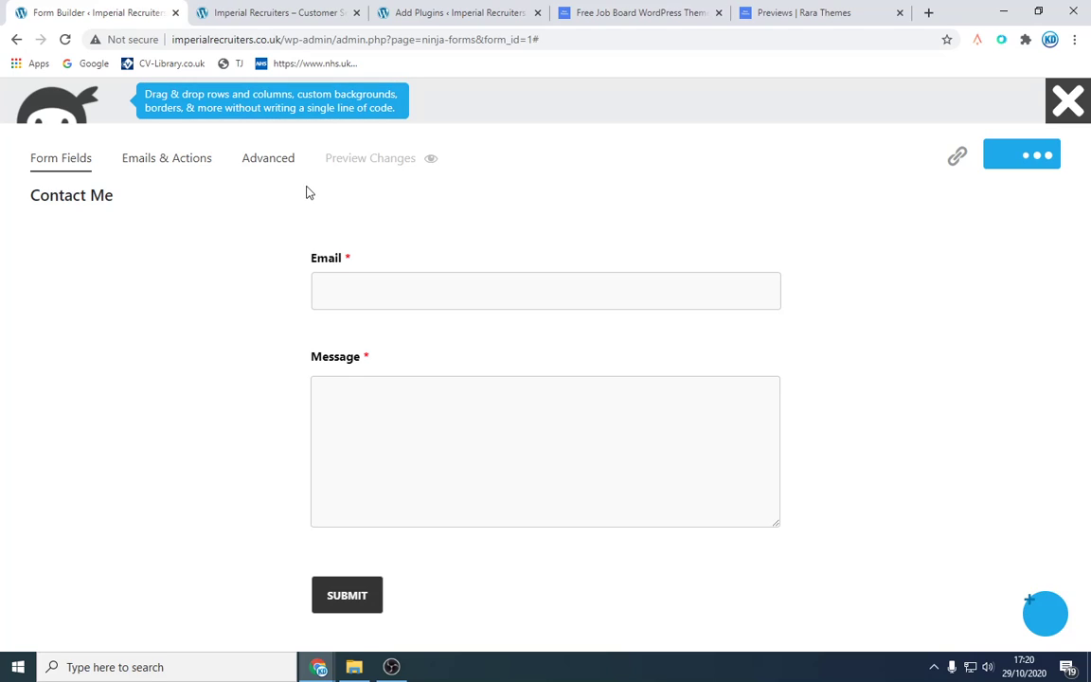
# Change the form title to "Contact Us" in the form's display settings
pyautogui.click(271, 164)
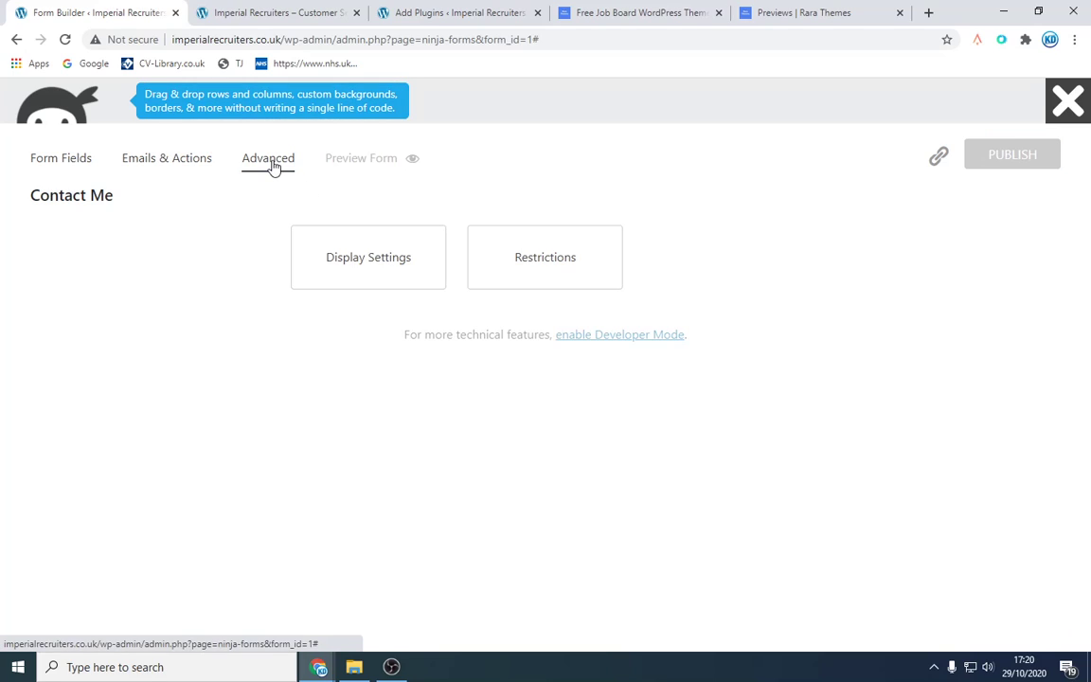
pyautogui.click(380, 259)
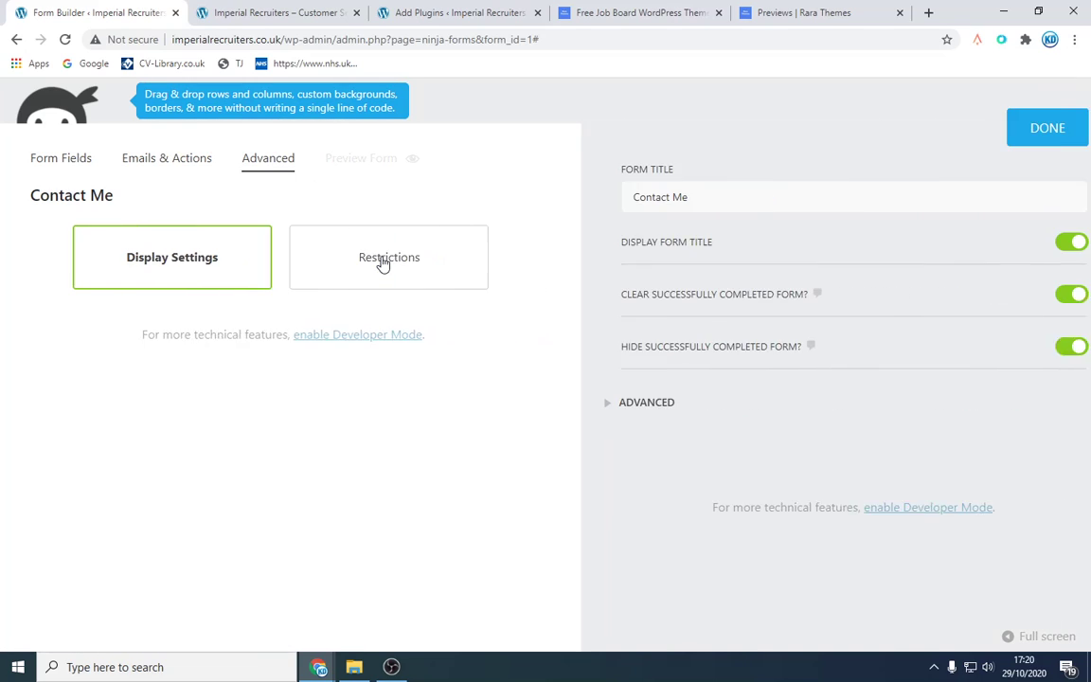
pyautogui.click(1013, 131)
pyautogui.click(303, 276)
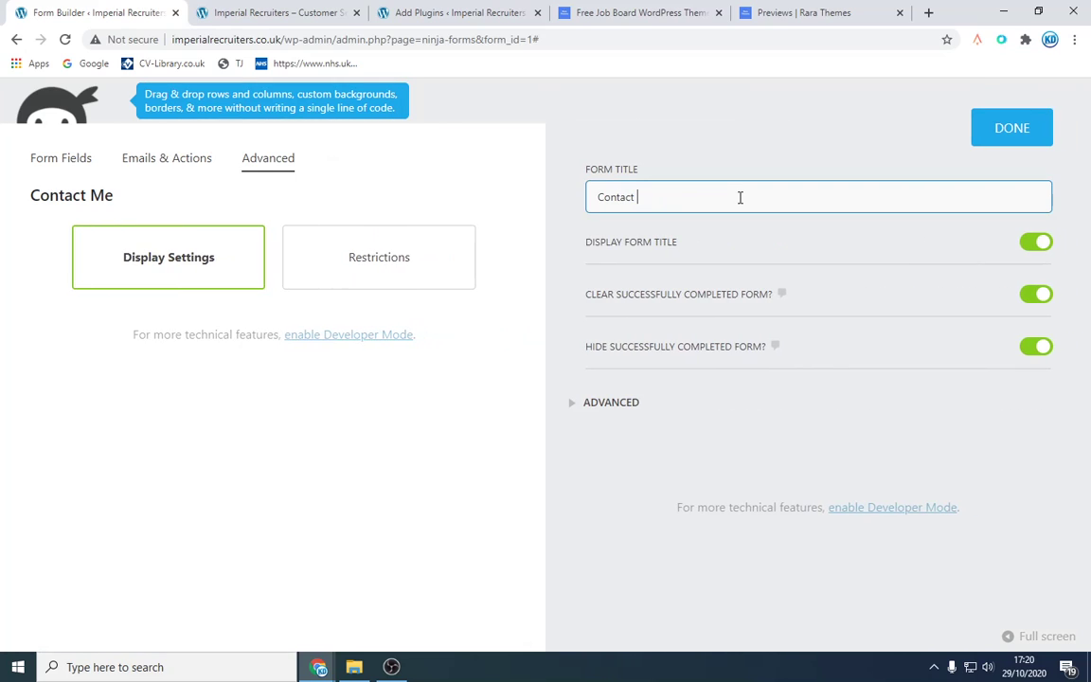
pyautogui.click(1039, 121)
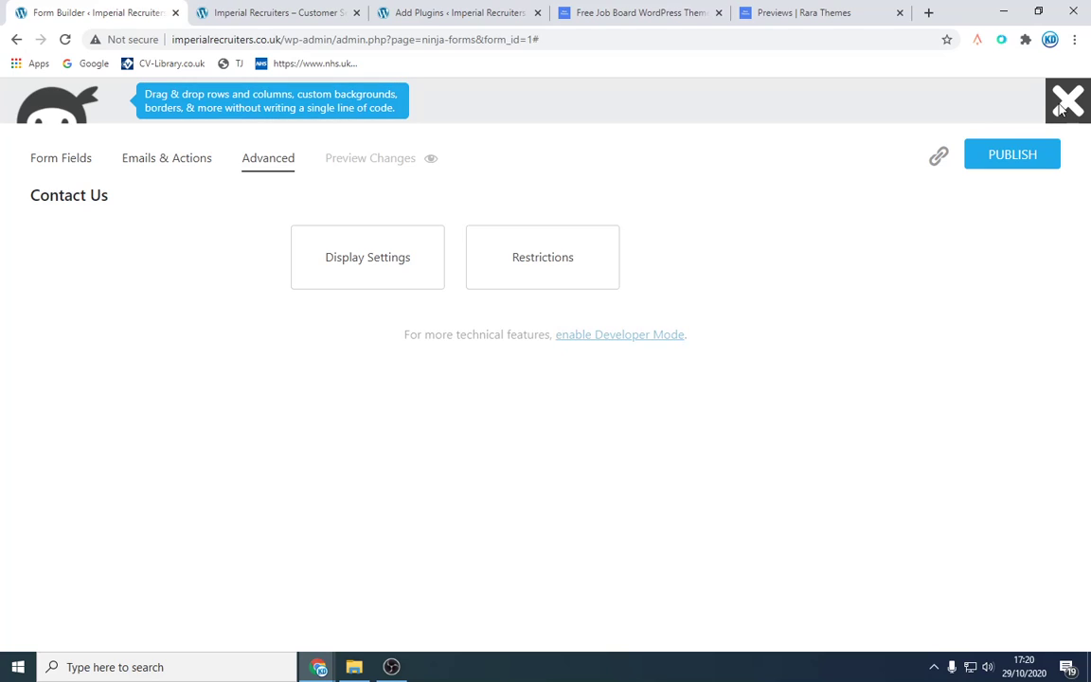
# Preview the renamed form on the site, follow the site title to the homepage, and return to the form builder
pyautogui.click(369, 158)
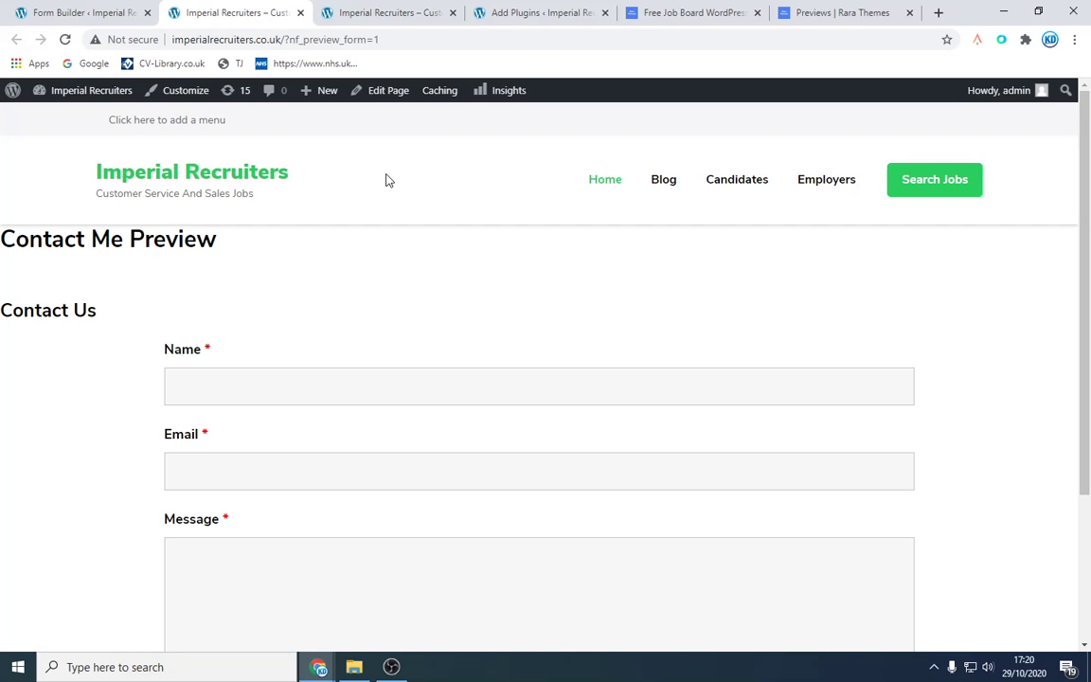
pyautogui.scroll(-3, 388, 208)
pyautogui.scroll(3, 387, 246)
pyautogui.click(194, 176)
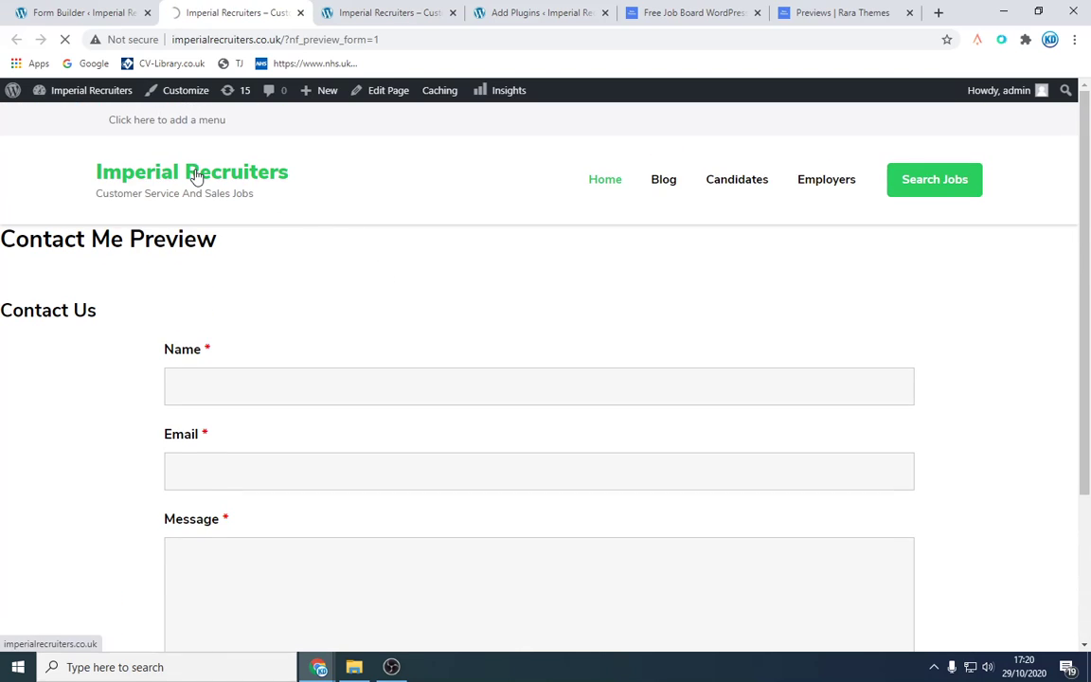
pyautogui.click(90, 10)
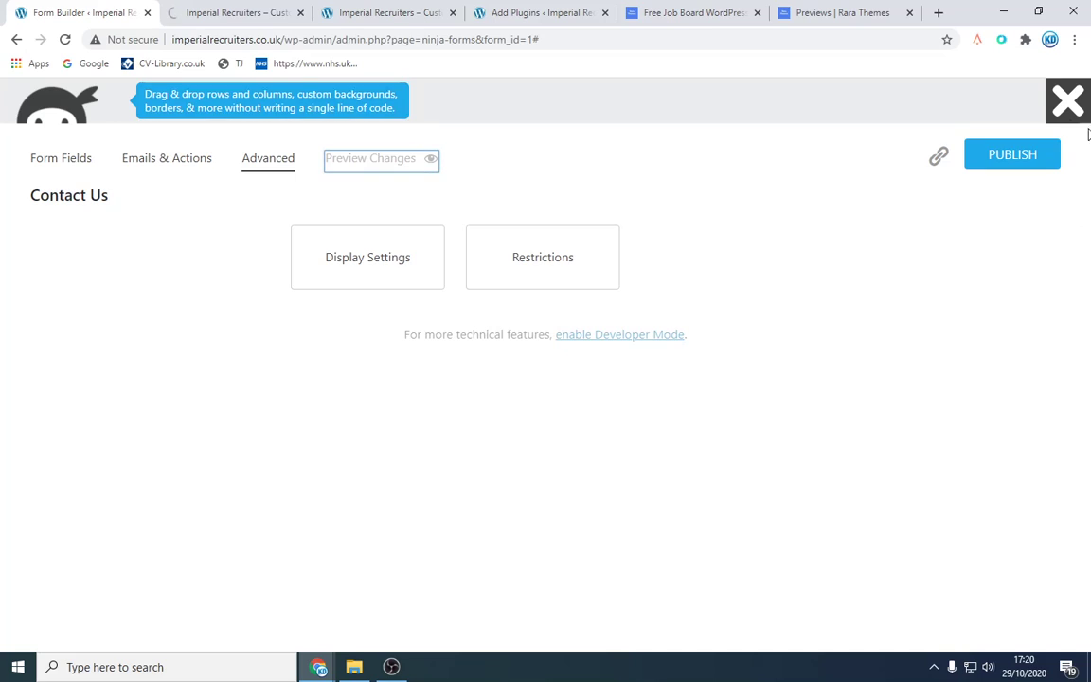
# Leave the form builder without publishing the title change and load the main wp-admin page
pyautogui.moveTo(341, 41); pyautogui.dragTo(941, 66)
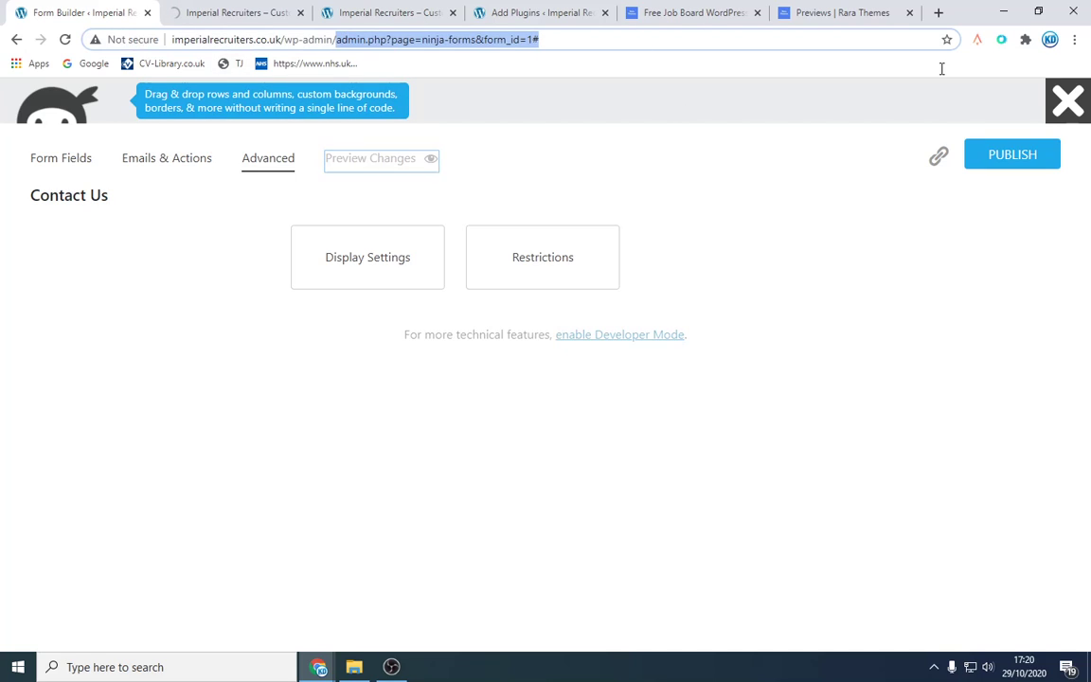
pyautogui.press('BackSpace')
pyautogui.press('Return')
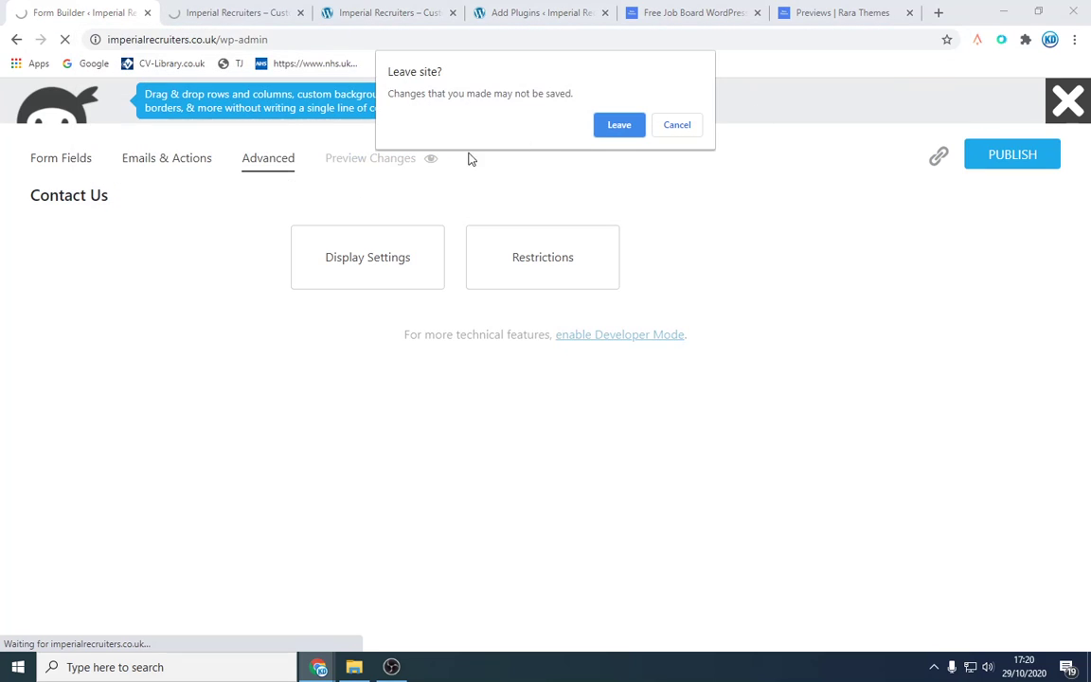
pyautogui.click(619, 124)
# Try to load the contact form on the live site at imperialrecruiters.co.uk/contact-me
pyautogui.click(228, 12)
pyautogui.click(332, 39)
pyautogui.click(339, 43)
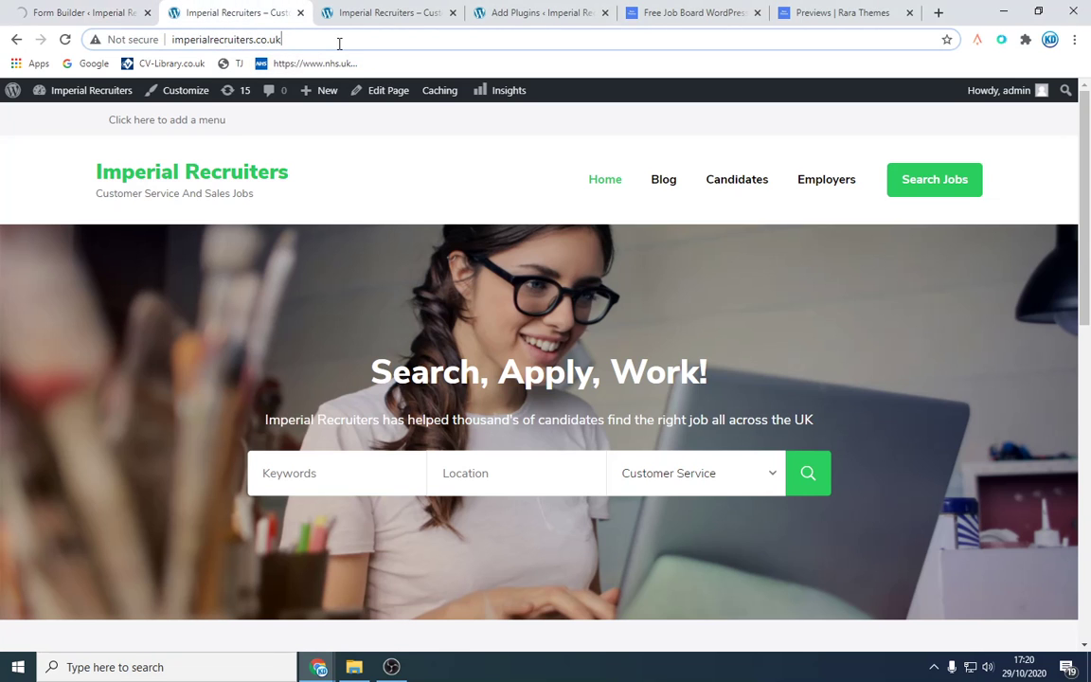
pyautogui.write('/co')
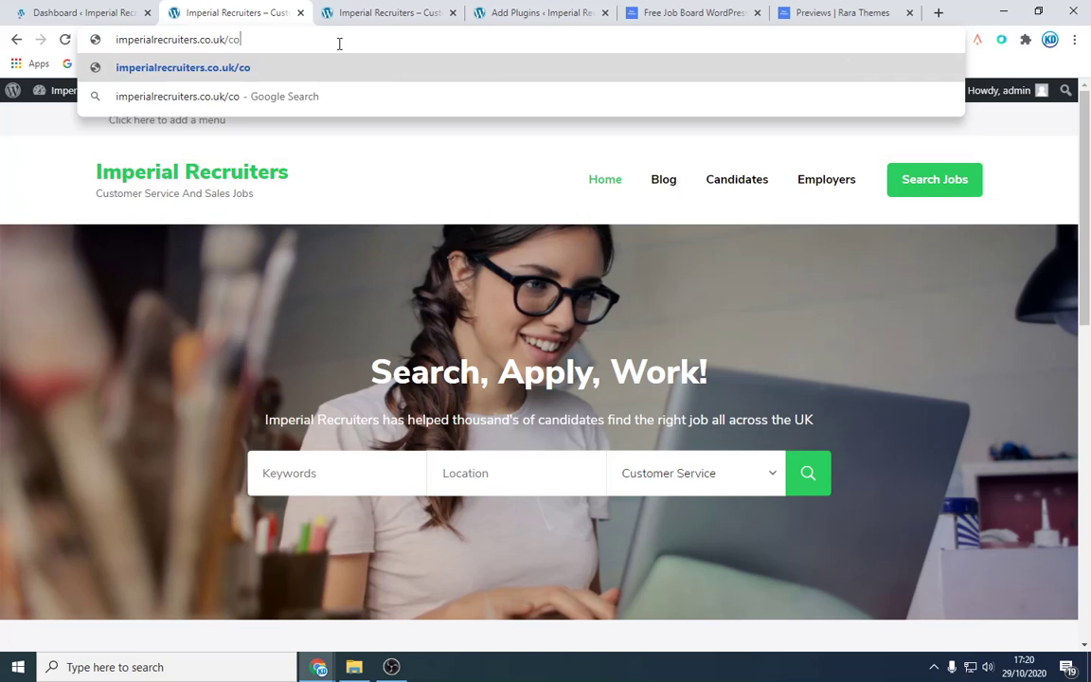
pyautogui.write('ntact-')
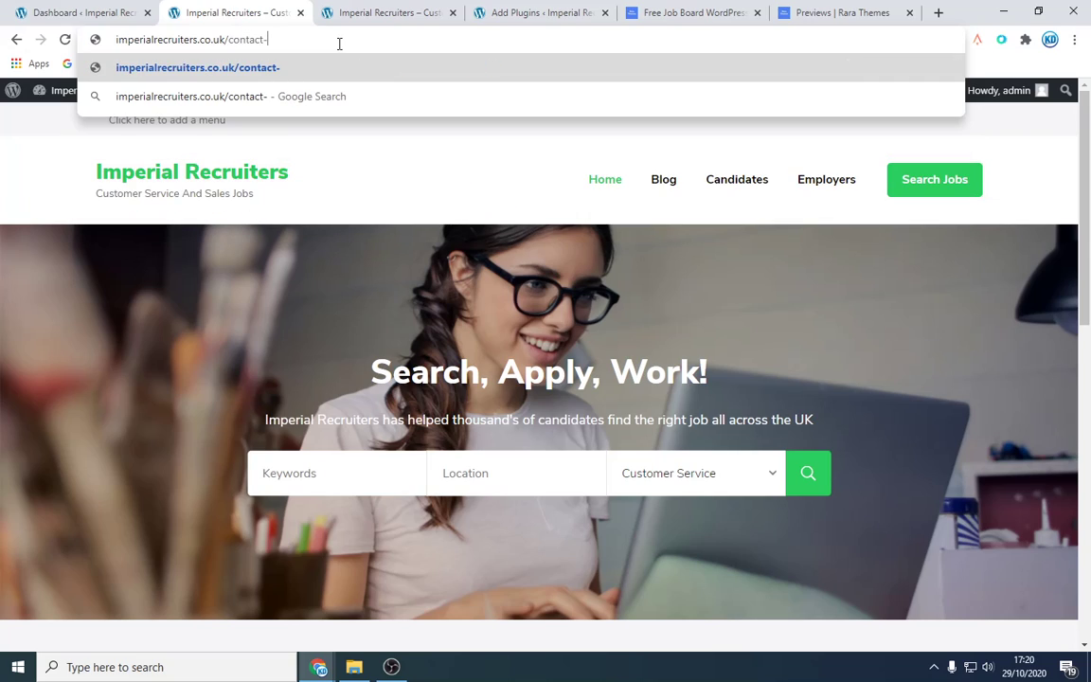
pyautogui.write('me')
pyautogui.press('Return')
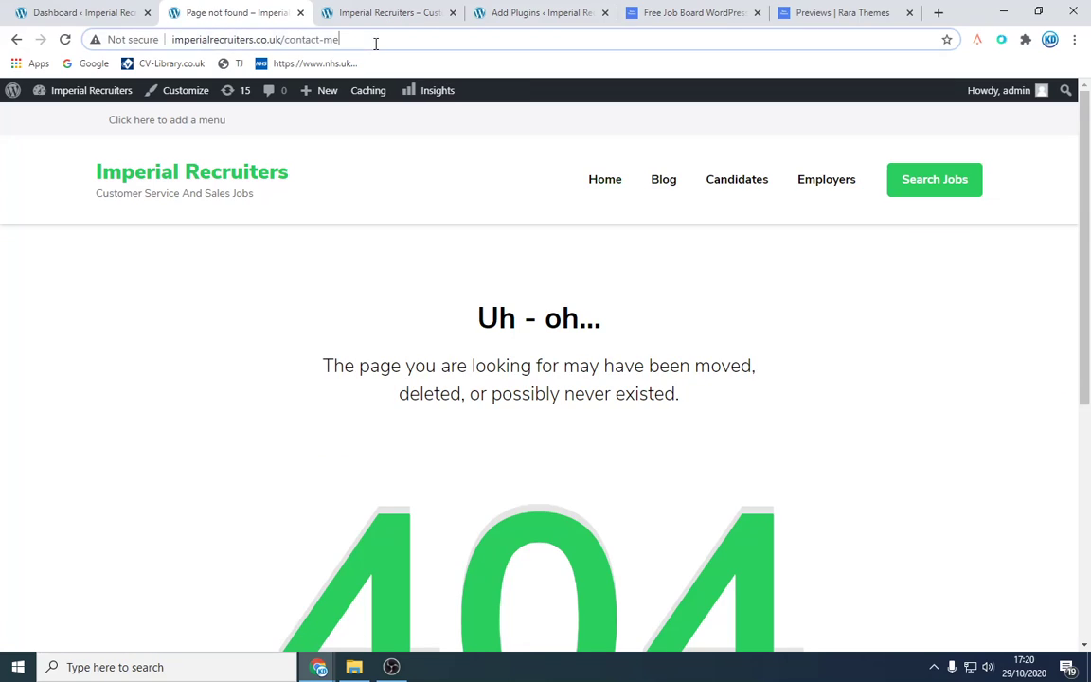
# Load the live page at imperialrecruiters.co.uk/contact-us and copy its address
pyautogui.click(378, 42)
pyautogui.click(384, 42)
pyautogui.press('BackSpace')
pyautogui.press('BackSpace')
pyautogui.write('us')
pyautogui.press('Return')
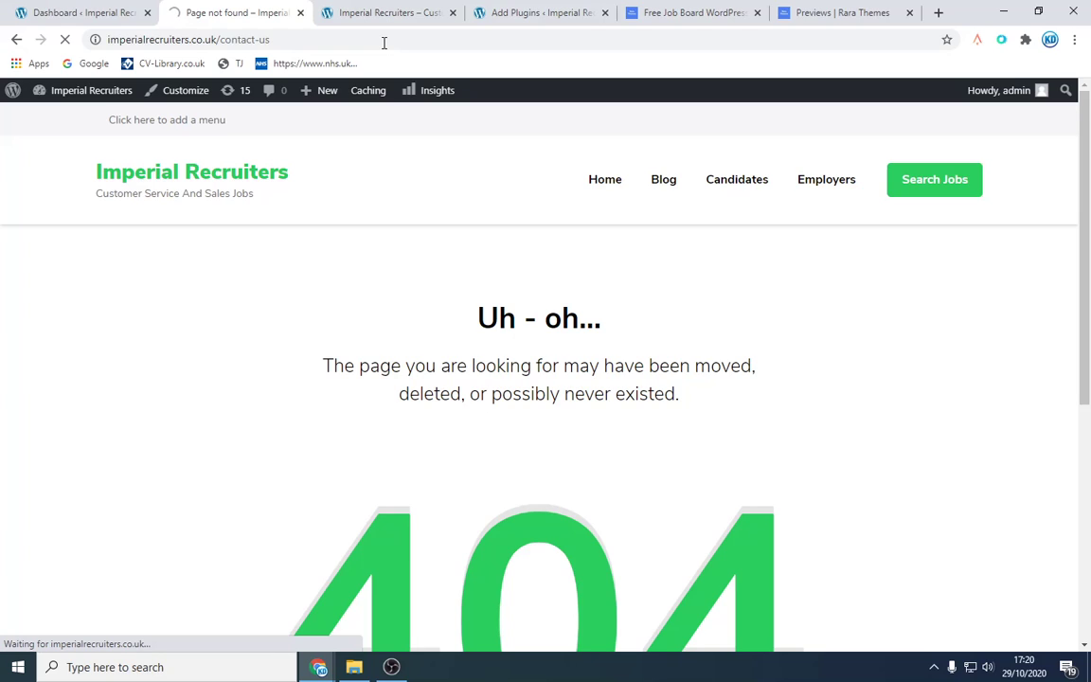
pyautogui.click(320, 38)
pyautogui.rightClick(296, 41)
pyautogui.click(326, 118)
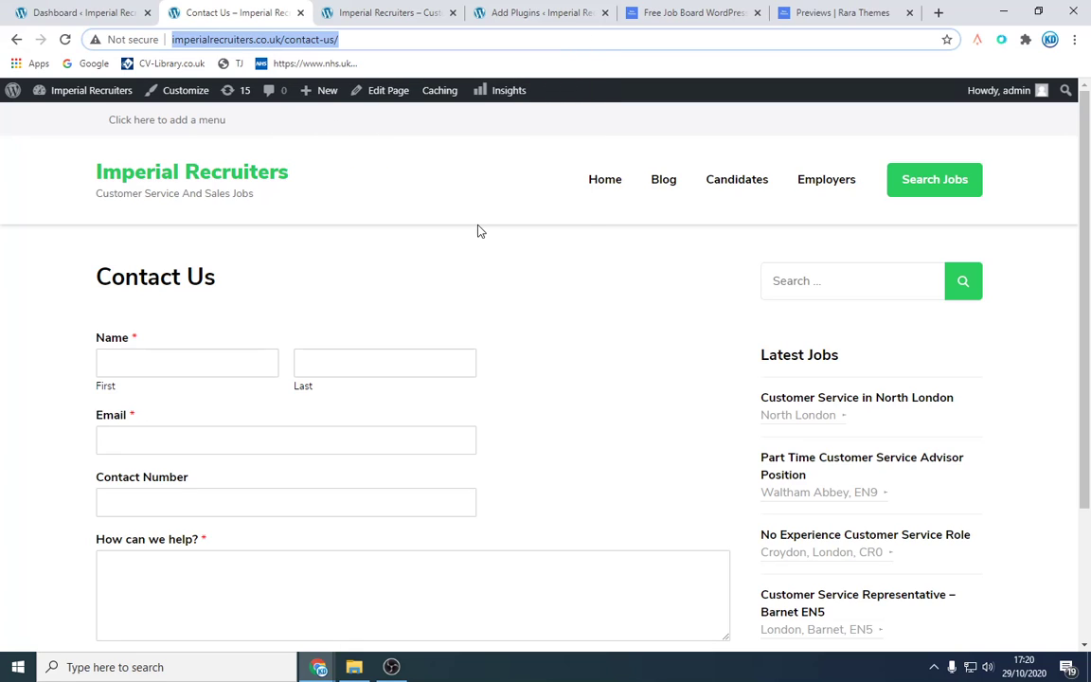
pyautogui.click(121, 11)
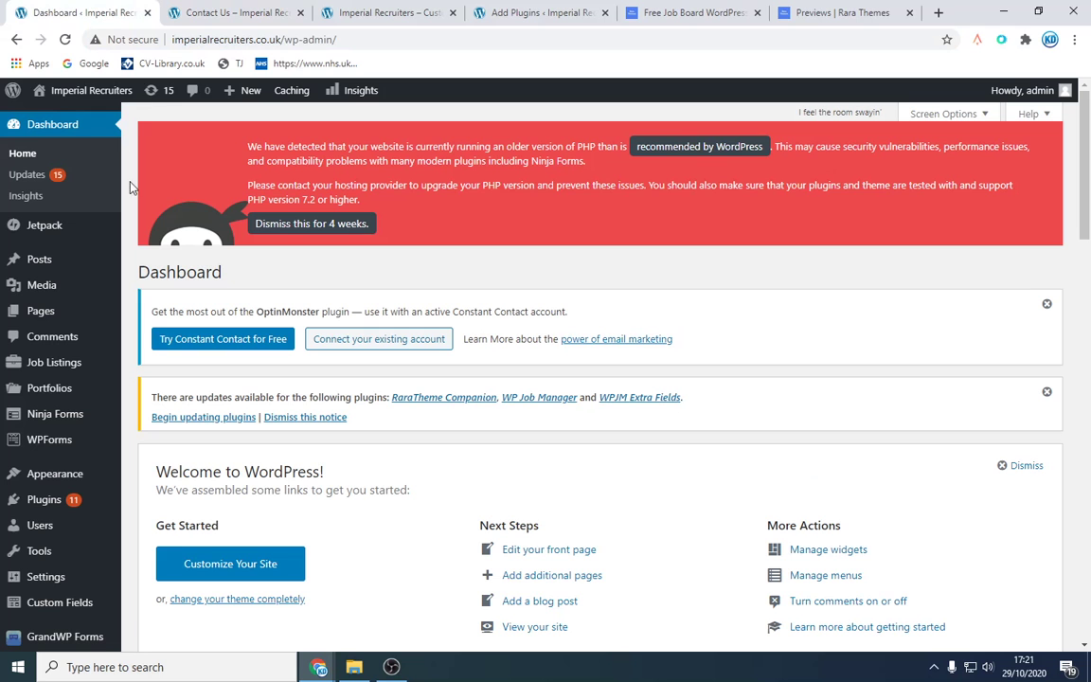
pyautogui.moveTo(74, 322)
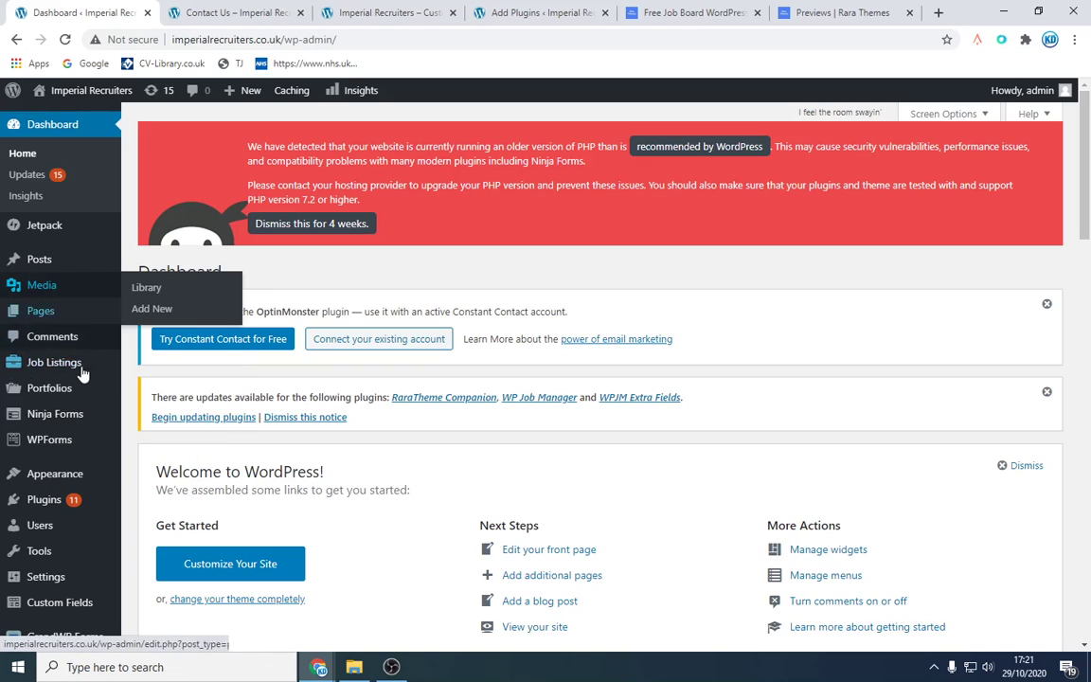
pyautogui.click(229, 12)
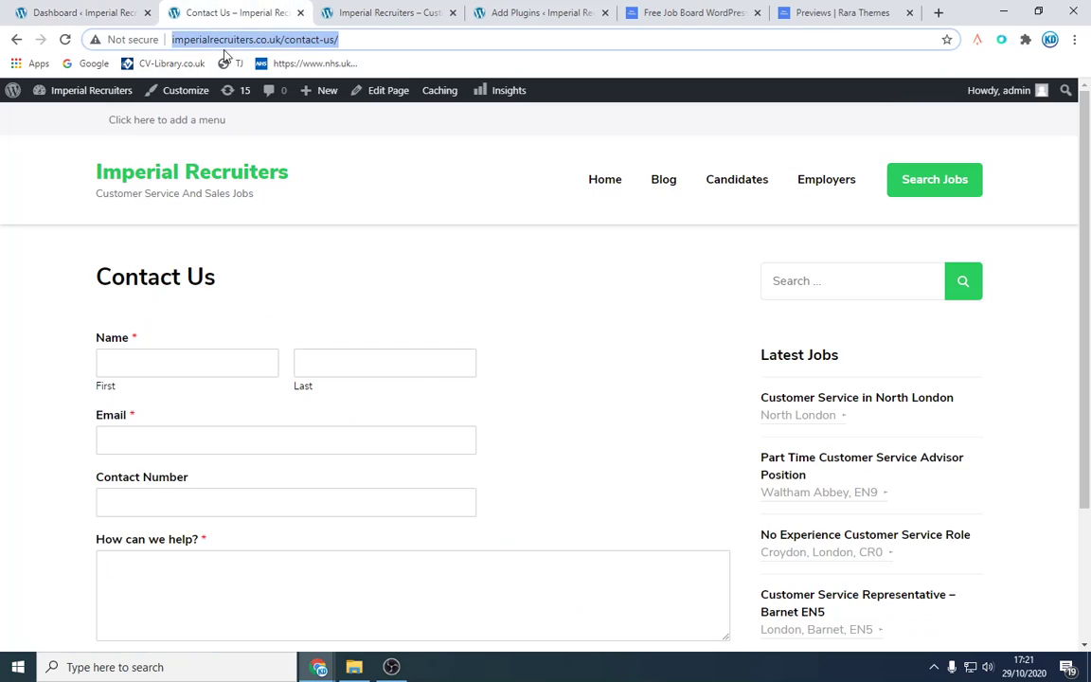
# Open the customizer and create a new menu named Contact Us, assigned to the Primary location
pyautogui.click(161, 90)
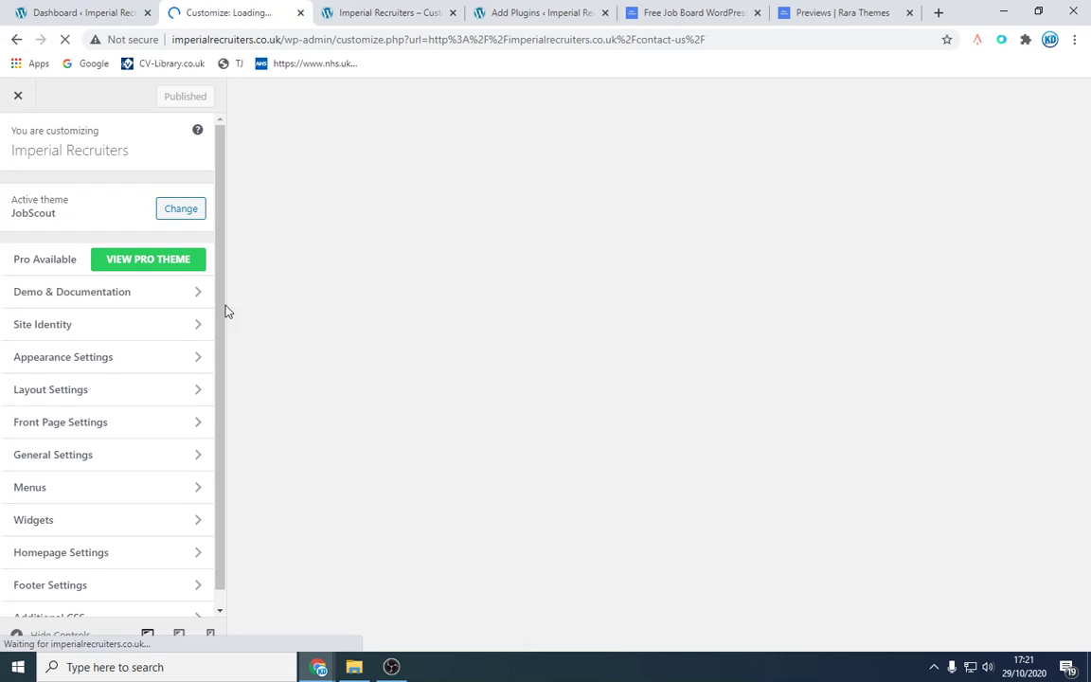
pyautogui.click(125, 492)
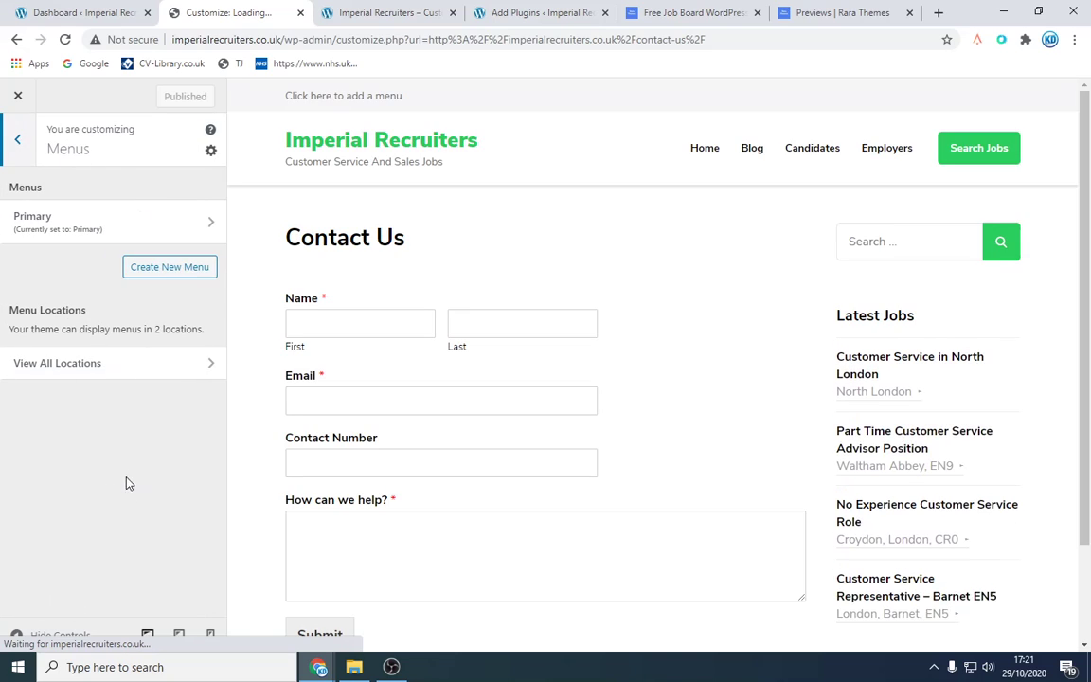
pyautogui.click(168, 267)
pyautogui.click(95, 211)
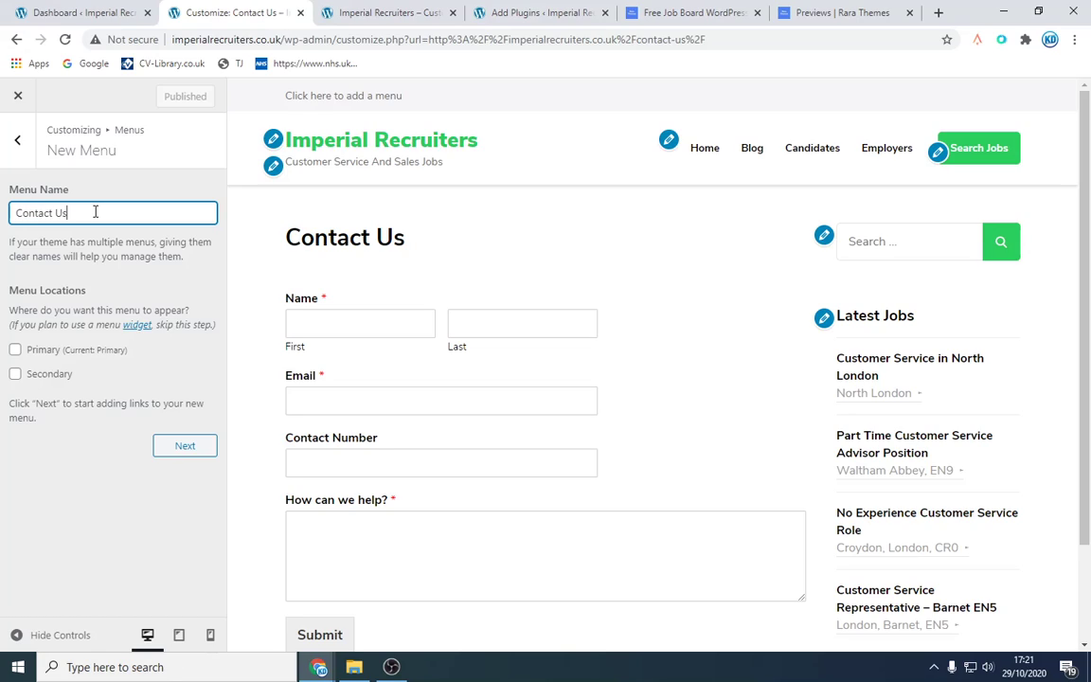
pyautogui.click(105, 351)
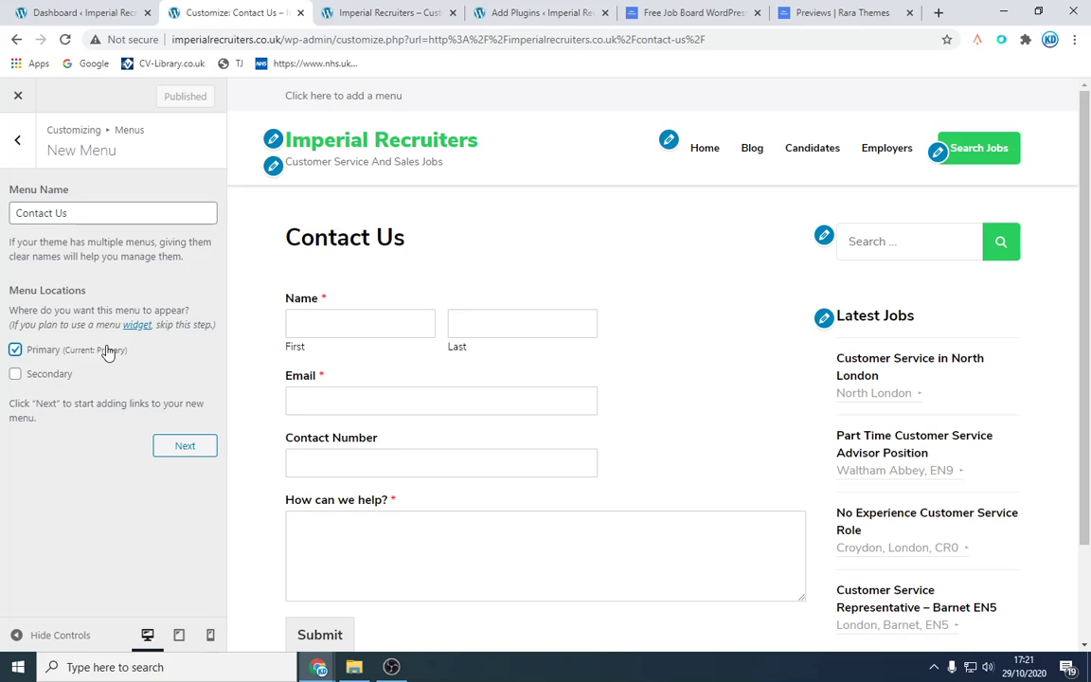
pyautogui.click(188, 448)
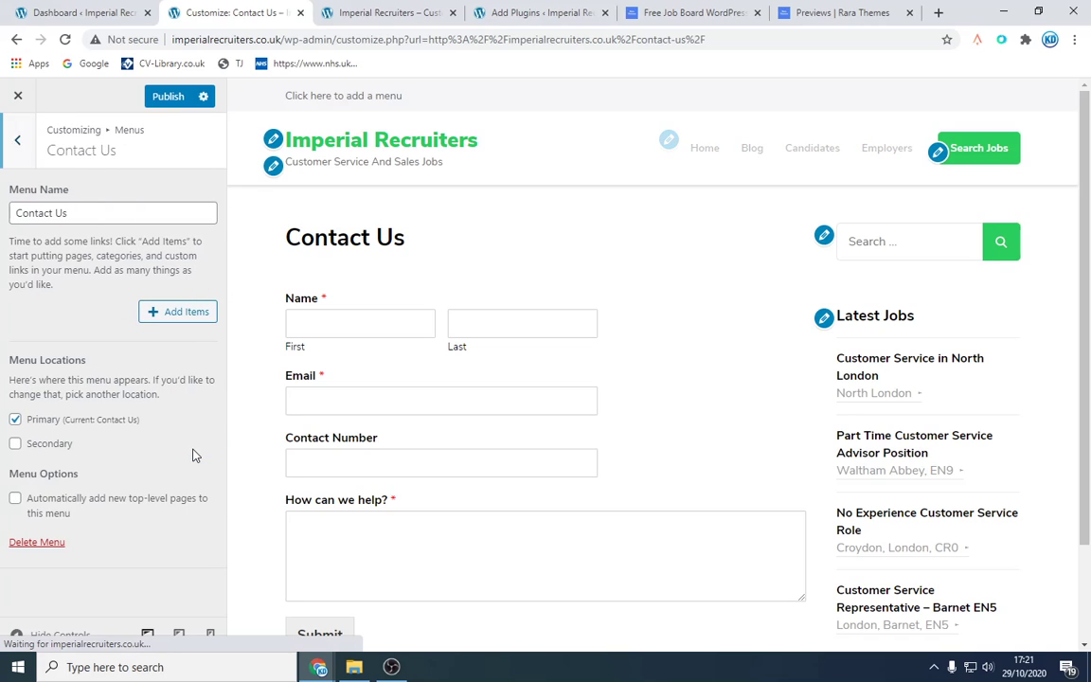
# Look through the Pages and Posts items that can be added to the Contact Us menu
pyautogui.click(185, 313)
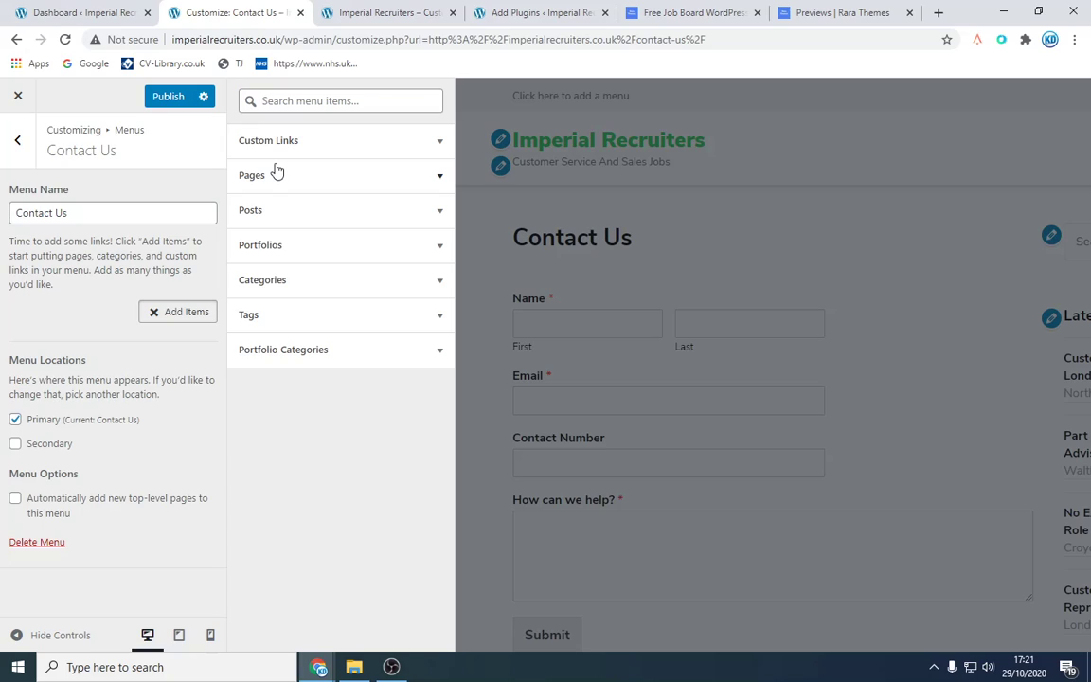
pyautogui.click(439, 176)
pyautogui.doubleClick(251, 176)
pyautogui.click(177, 314)
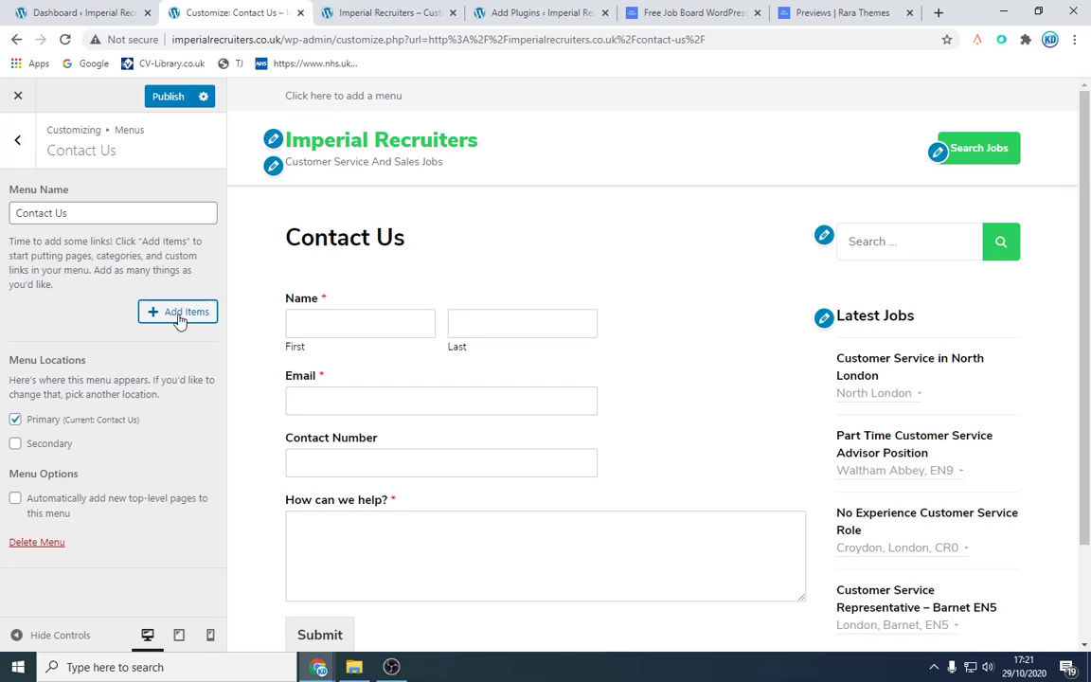
pyautogui.click(178, 316)
pyautogui.click(260, 149)
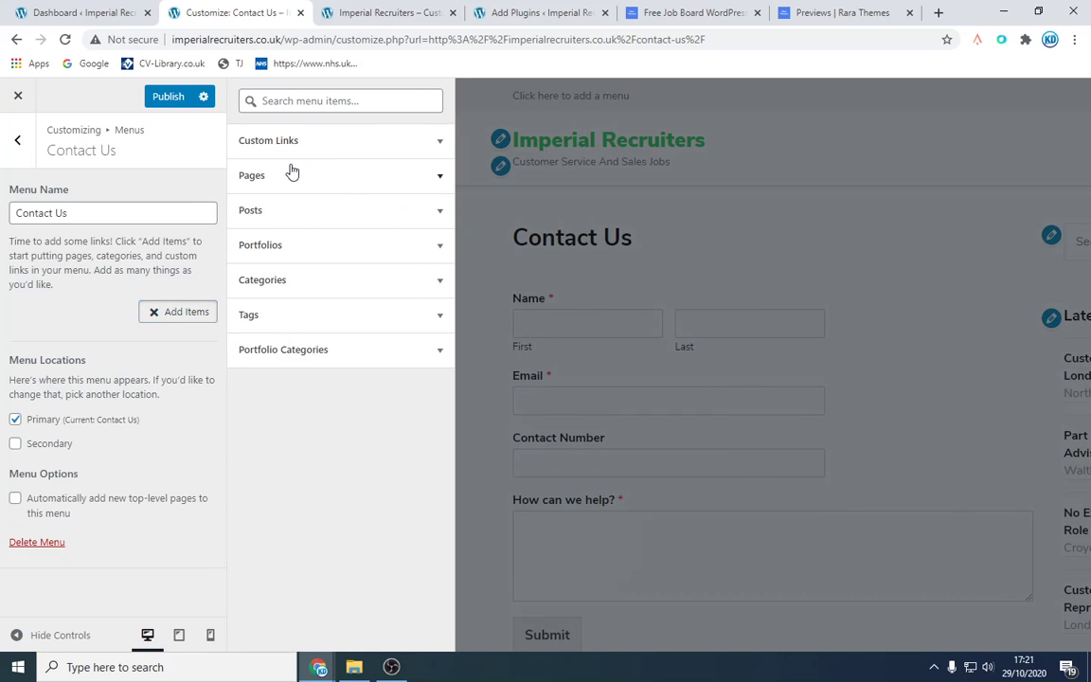
pyautogui.click(439, 212)
pyautogui.click(106, 213)
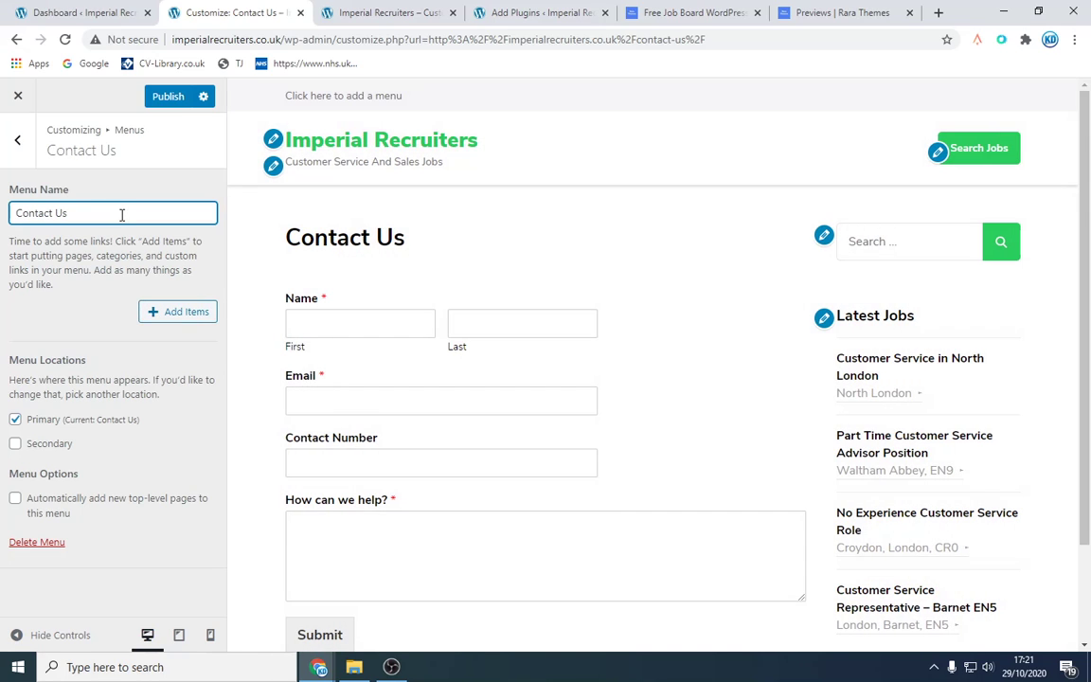
# Publish the Contact Us menu and check the homepage in a separate tab before returning to the customizer
pyautogui.click(168, 95)
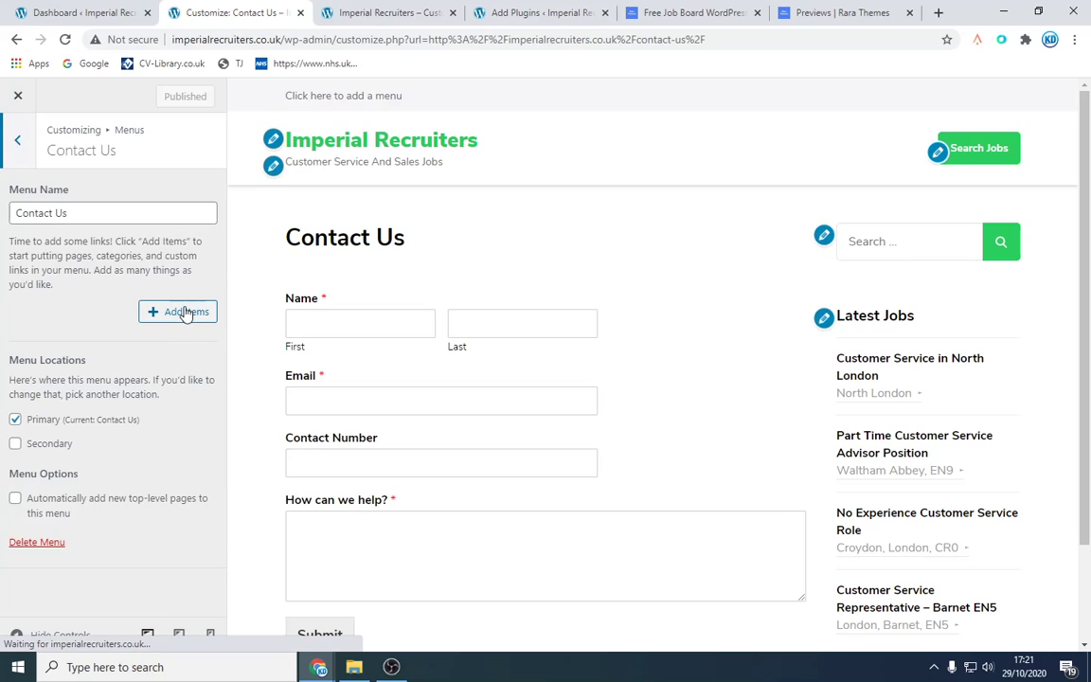
pyautogui.rightClick(337, 131)
pyautogui.press('Escape')
pyautogui.middleClick(407, 161)
pyautogui.hotkey('ctrl', 'Tab')
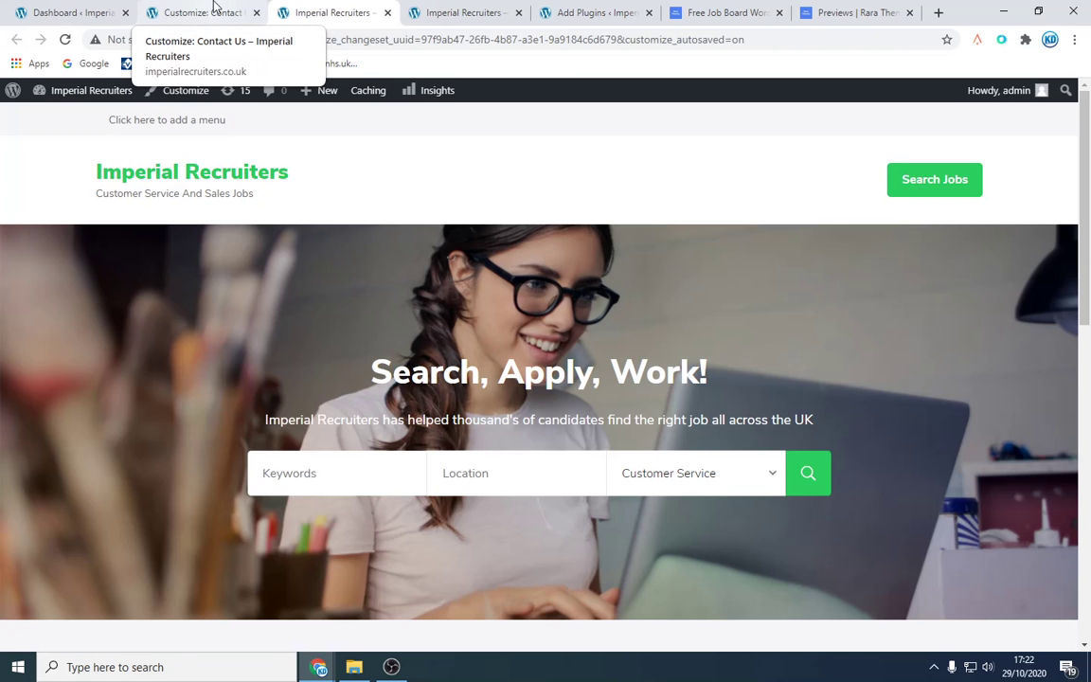
pyautogui.scroll(-8, 395, 172)
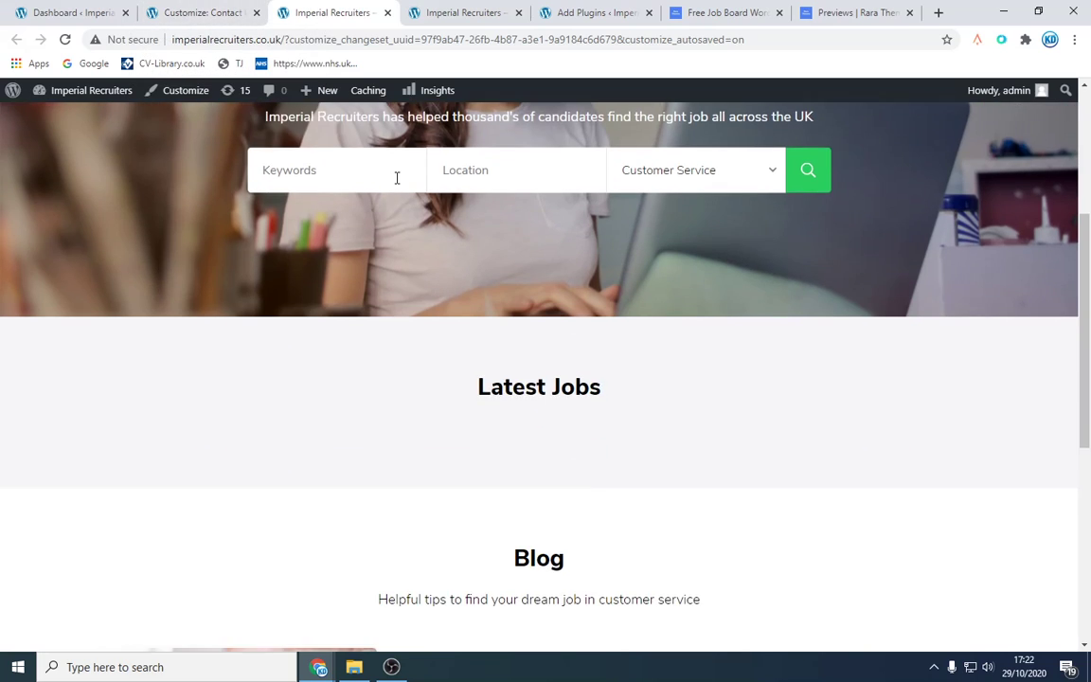
pyautogui.scroll(10, 397, 180)
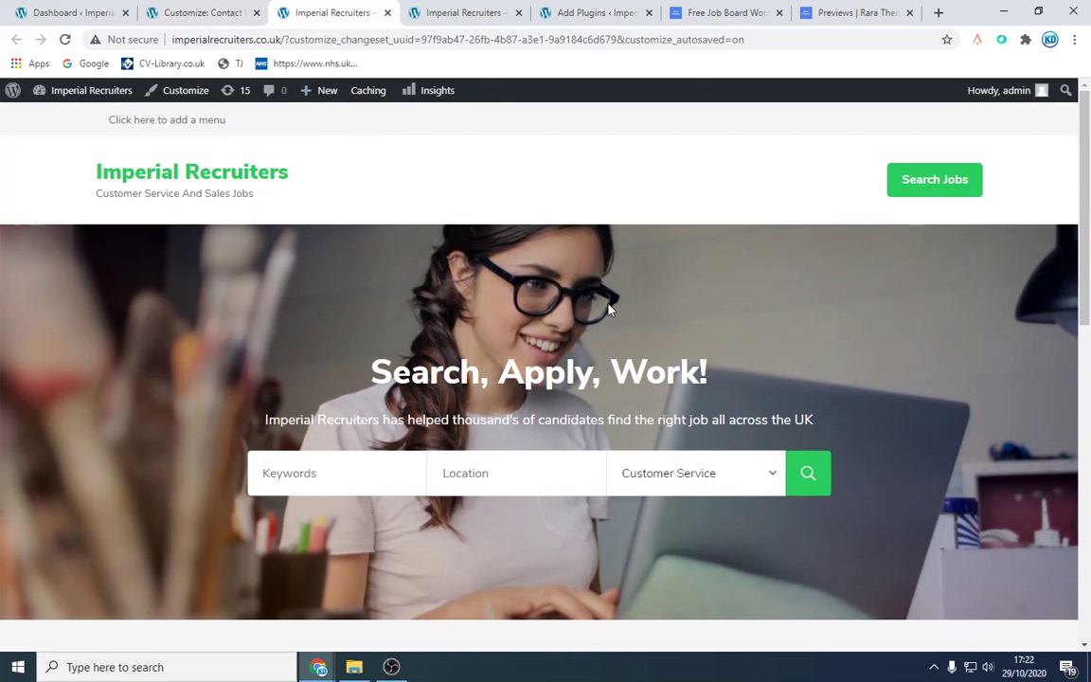
pyautogui.click(198, 12)
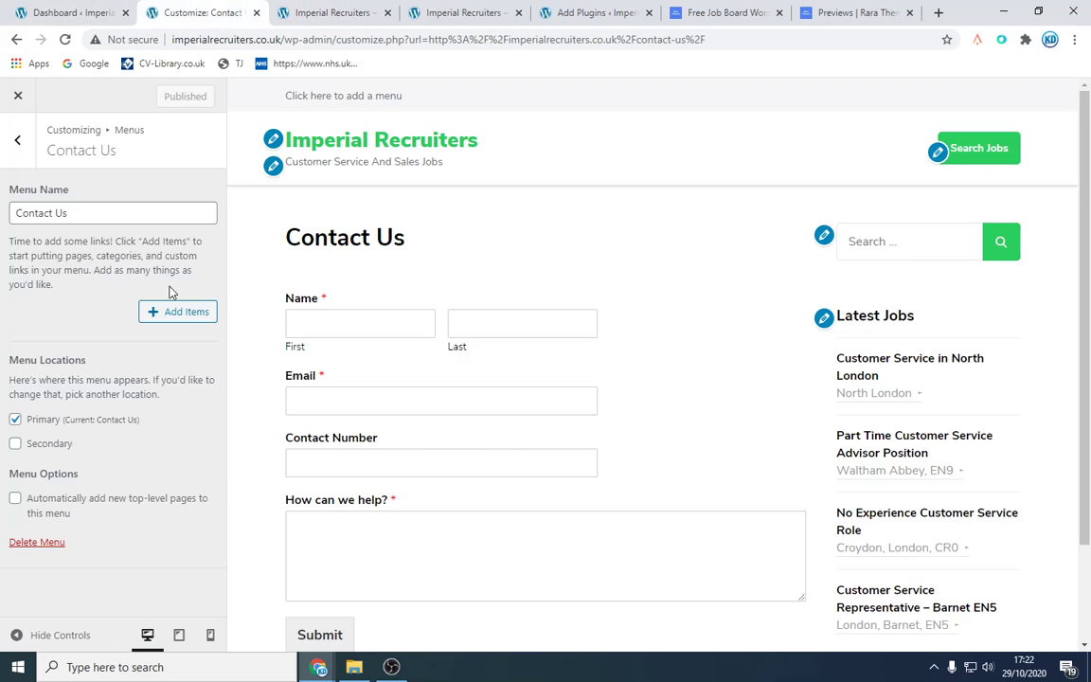
# Remove the Contact Us menu from the Primary location and publish the change
pyautogui.click(17, 140)
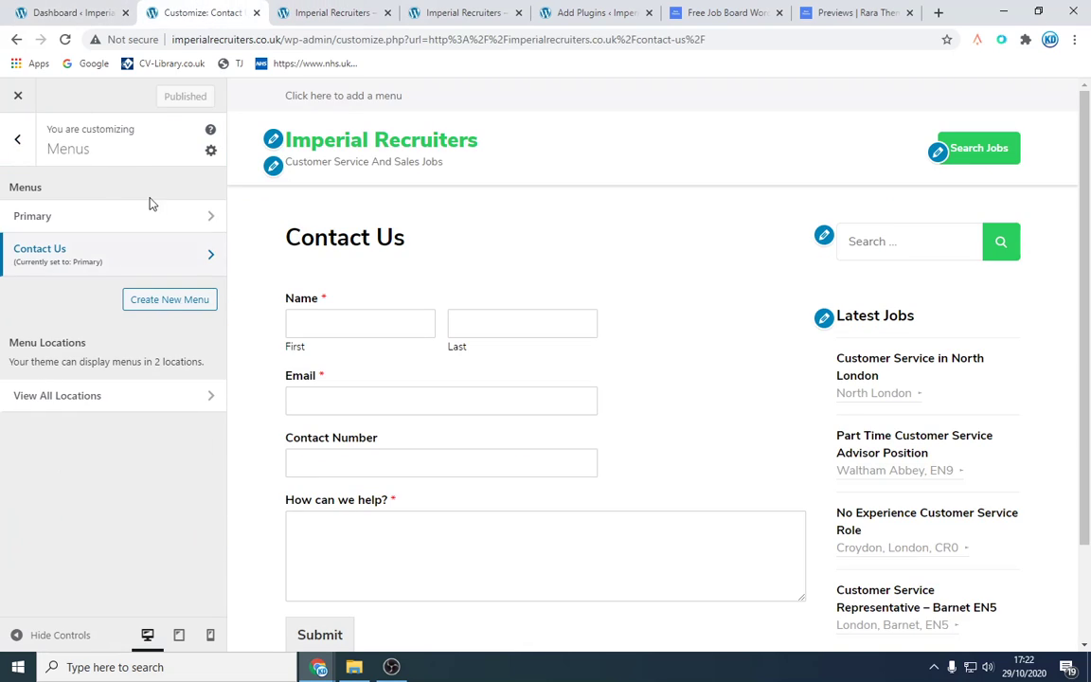
pyautogui.click(204, 262)
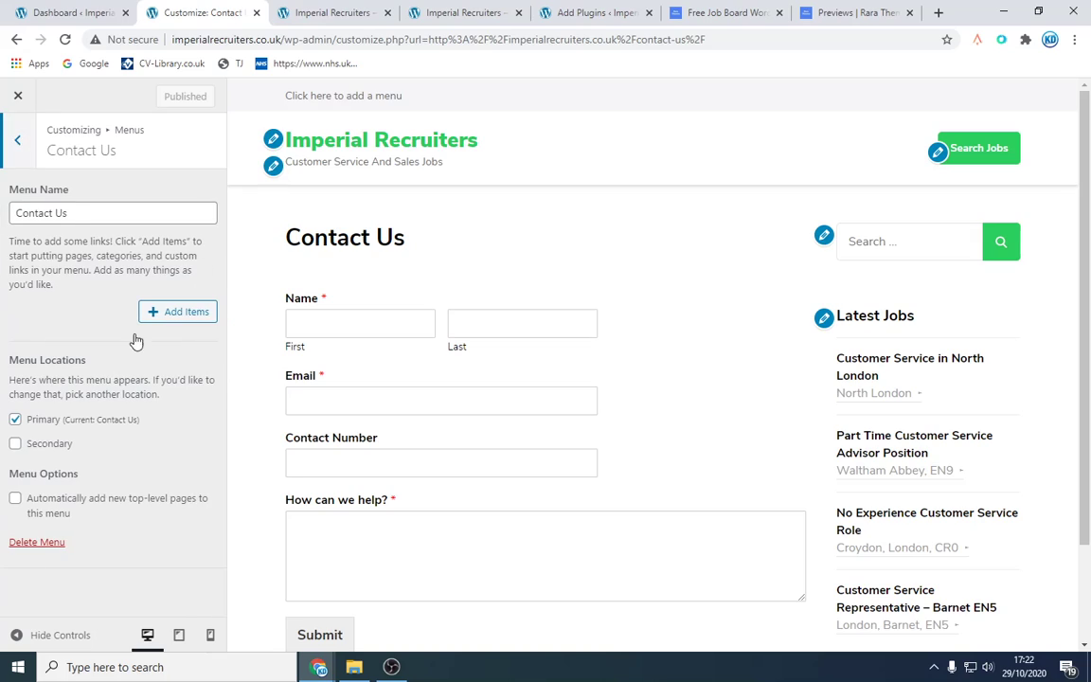
pyautogui.click(16, 420)
pyautogui.click(172, 100)
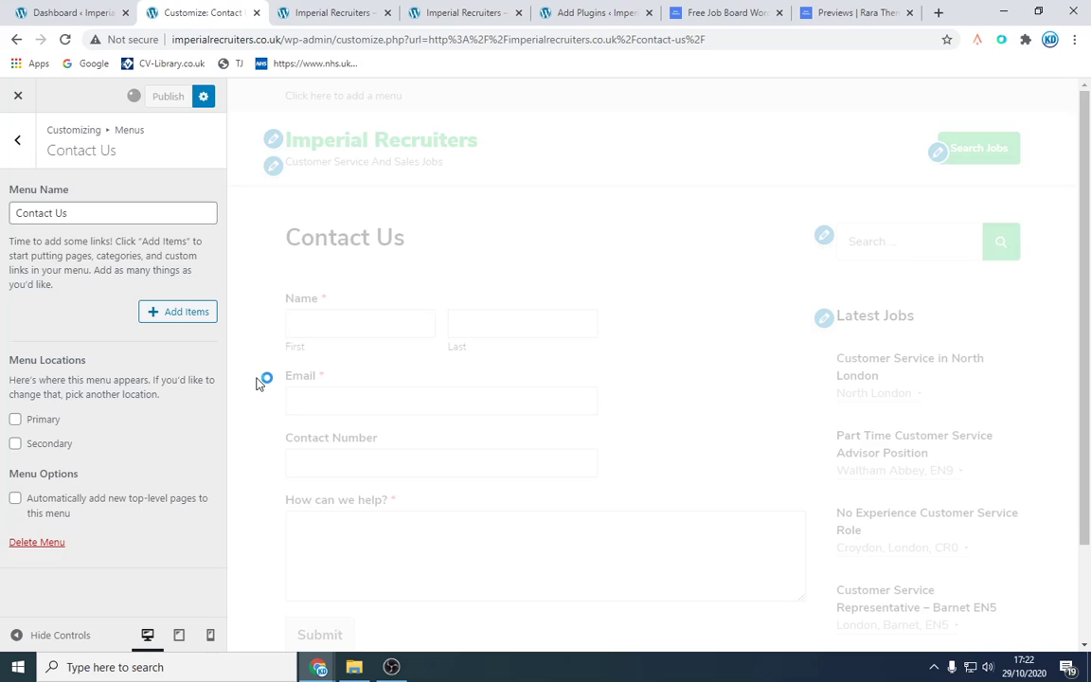
# Go to the wp-admin dashboard and try to load the Menus management page under Appearance
pyautogui.click(90, 12)
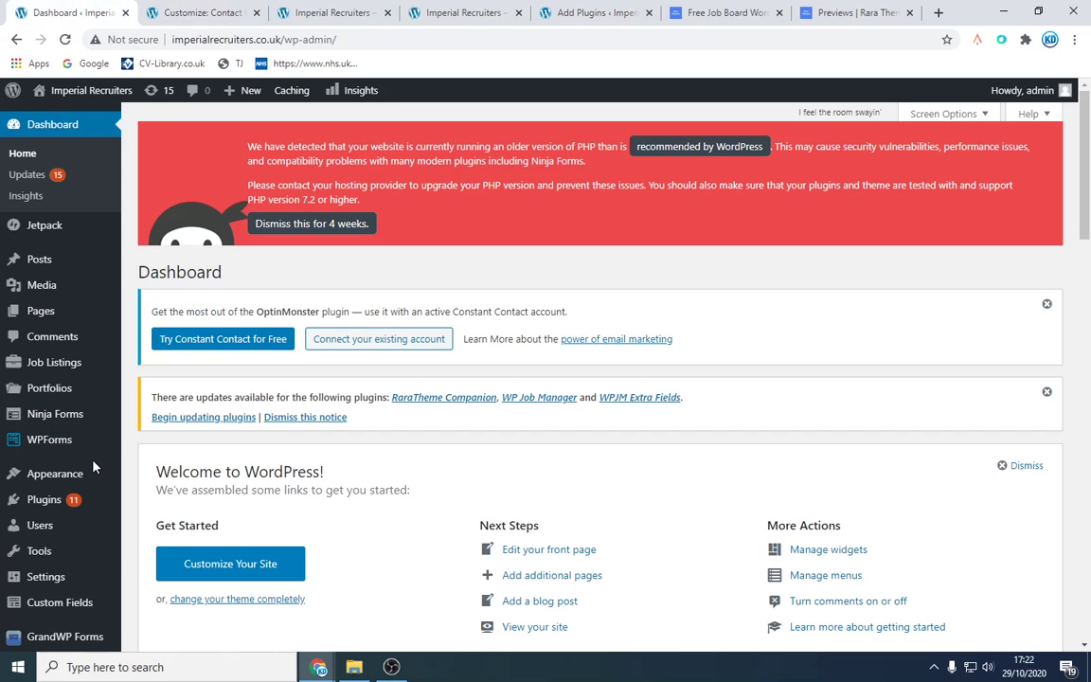
pyautogui.scroll(-1, 114, 463)
pyautogui.scroll(-4, 114, 463)
pyautogui.moveTo(64, 445)
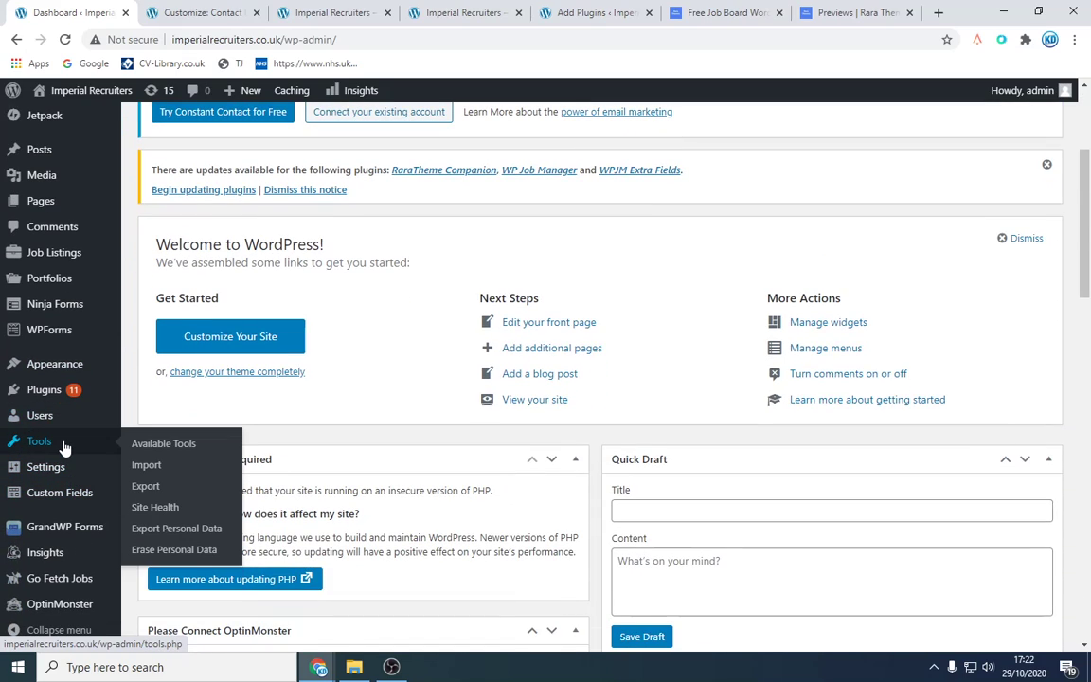
pyautogui.moveTo(57, 364)
pyautogui.click(167, 432)
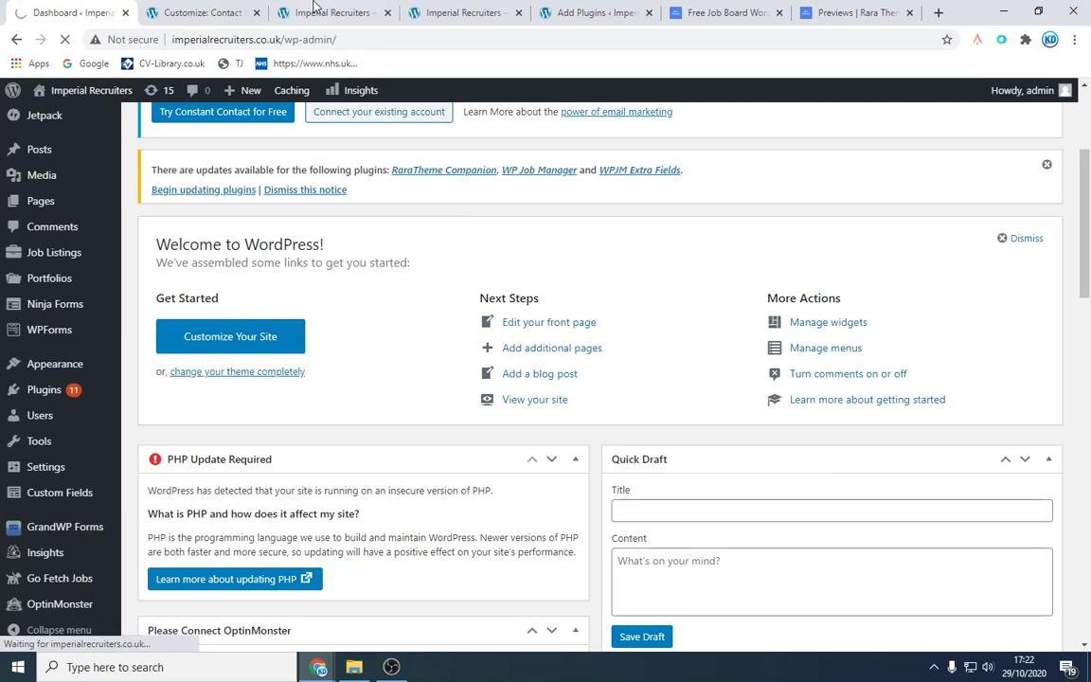
# Leave the customizer and load imperialrecruiters.co.uk/contact-us in its place
pyautogui.click(232, 12)
pyautogui.click(245, 40)
pyautogui.write('http://imperialrecruiters.co.uk/contact-us/')
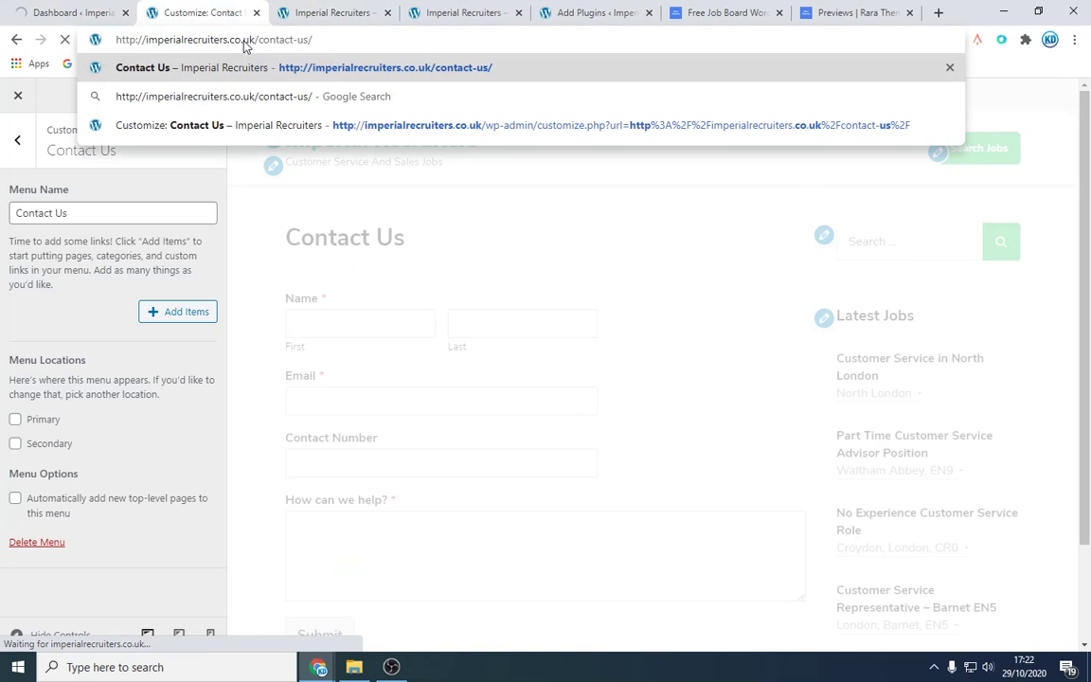
pyautogui.press('Return')
pyautogui.click(633, 126)
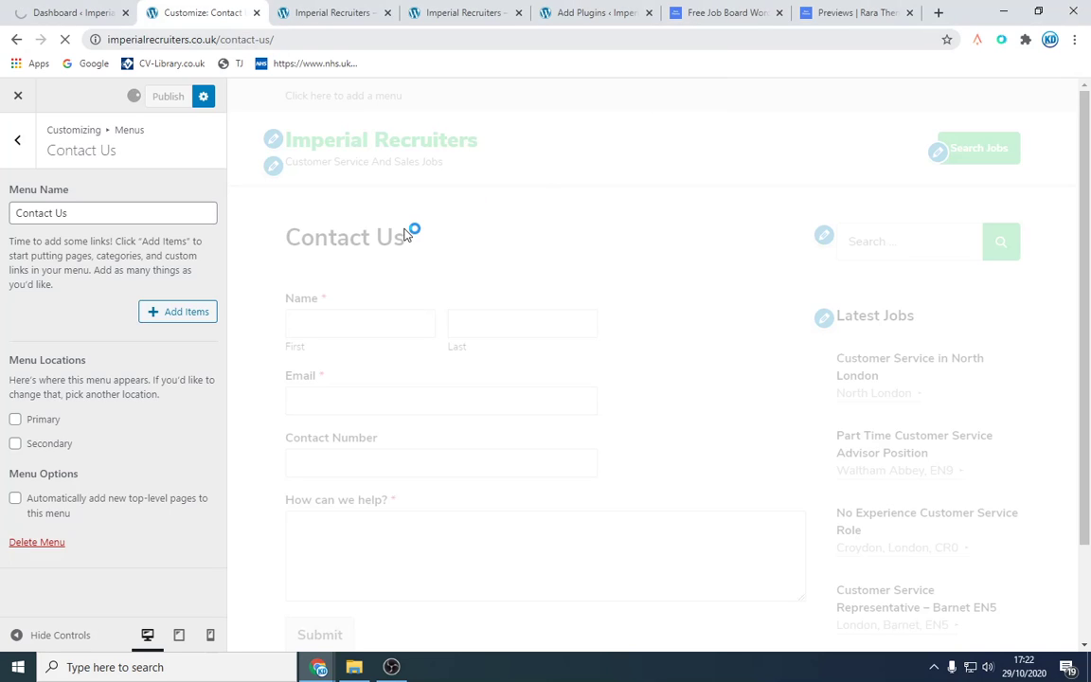
# Return to the dashboard and request the Menus management page again
pyautogui.hotkey('ctrl', 'shift', 'Tab')
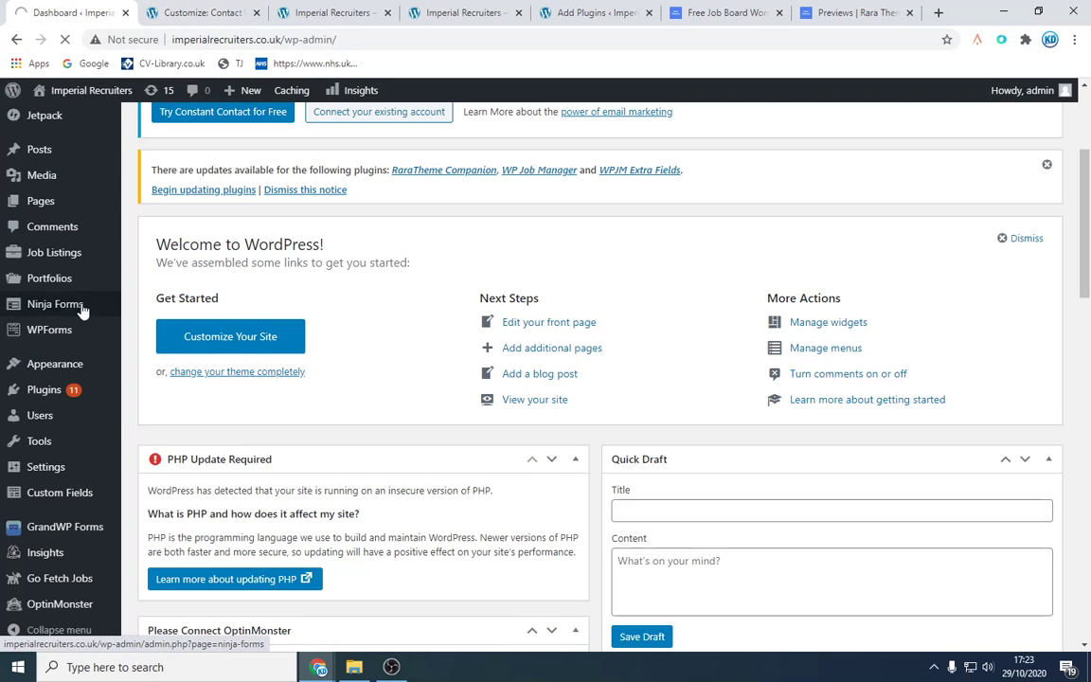
pyautogui.moveTo(107, 377)
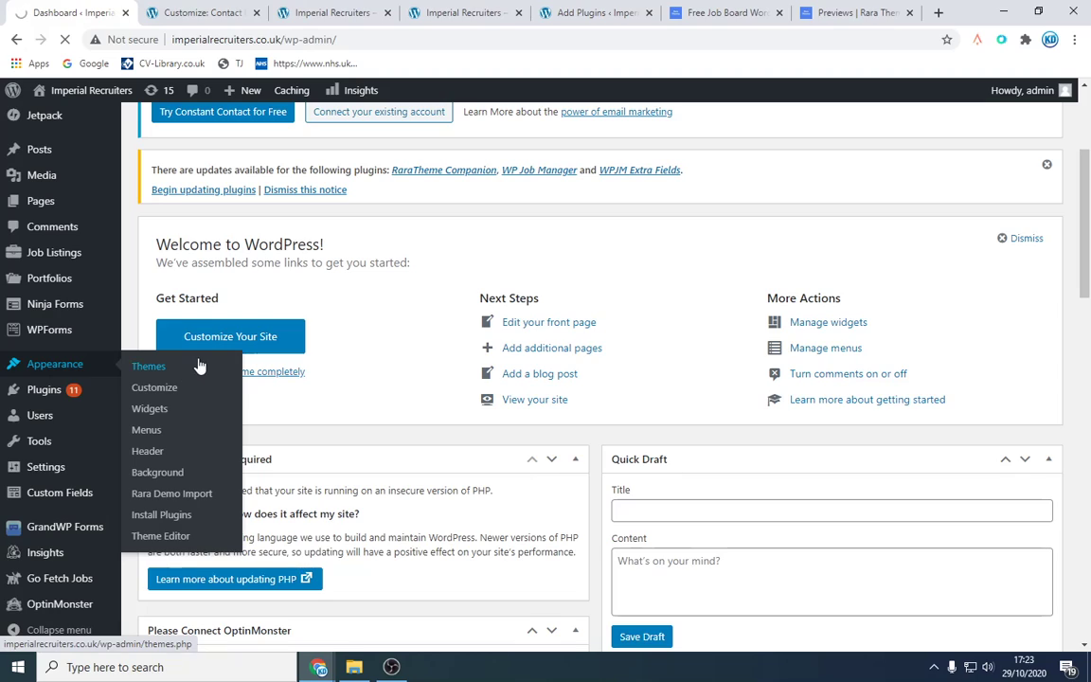
pyautogui.click(157, 436)
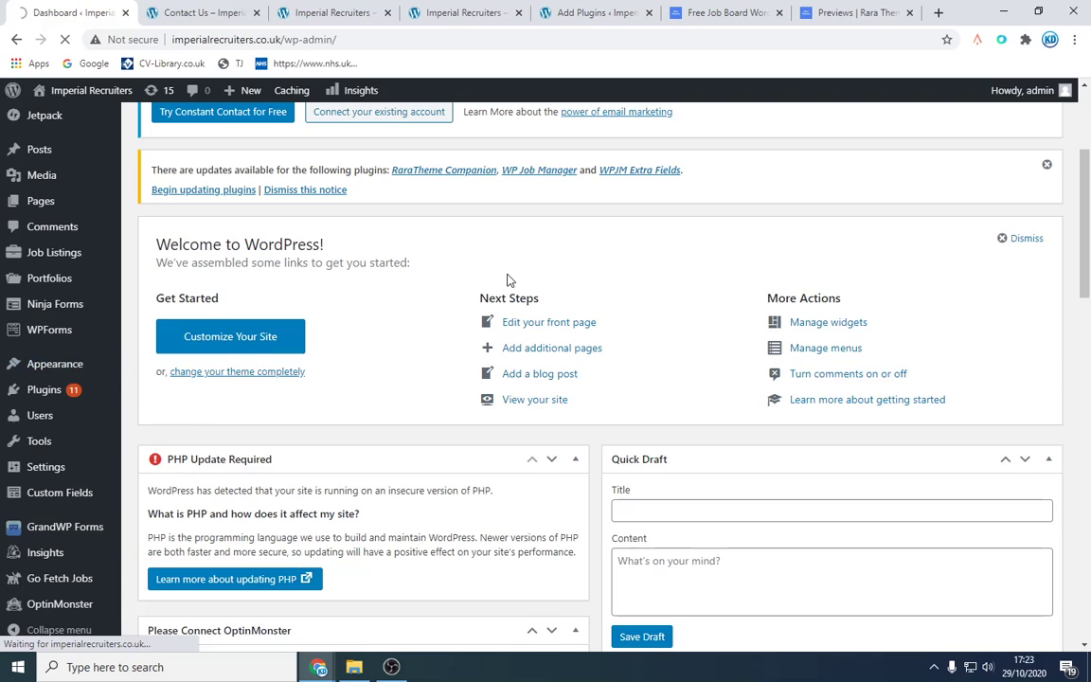
# Reload the homepage through the site title and close the Contact Us page
pyautogui.click(329, 13)
pyautogui.click(231, 182)
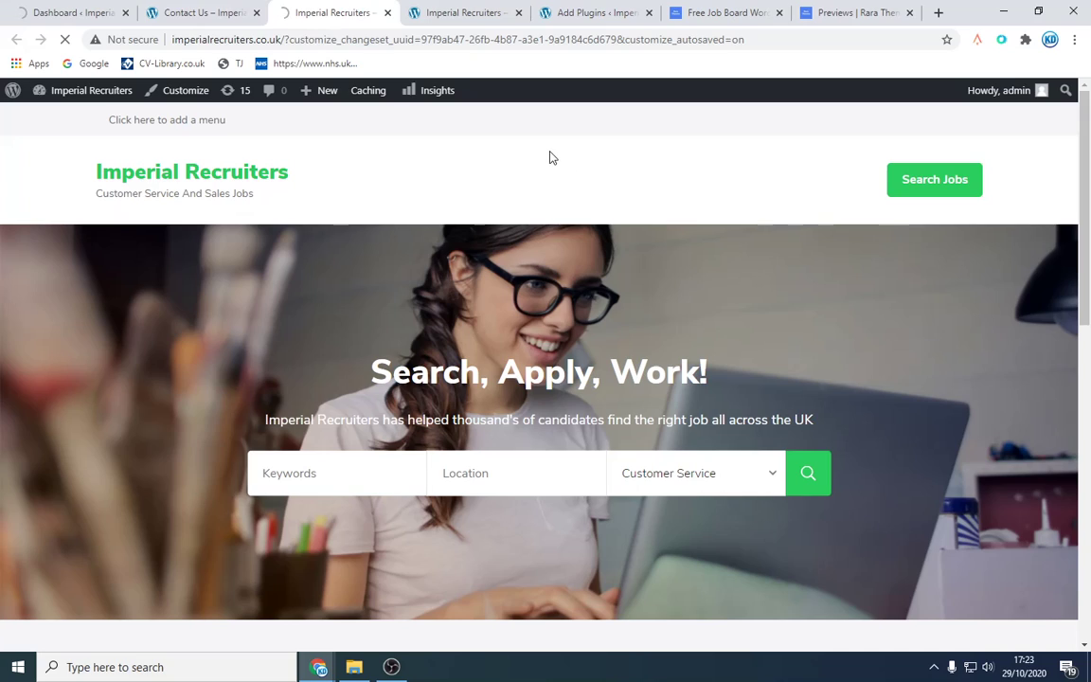
pyautogui.click(257, 12)
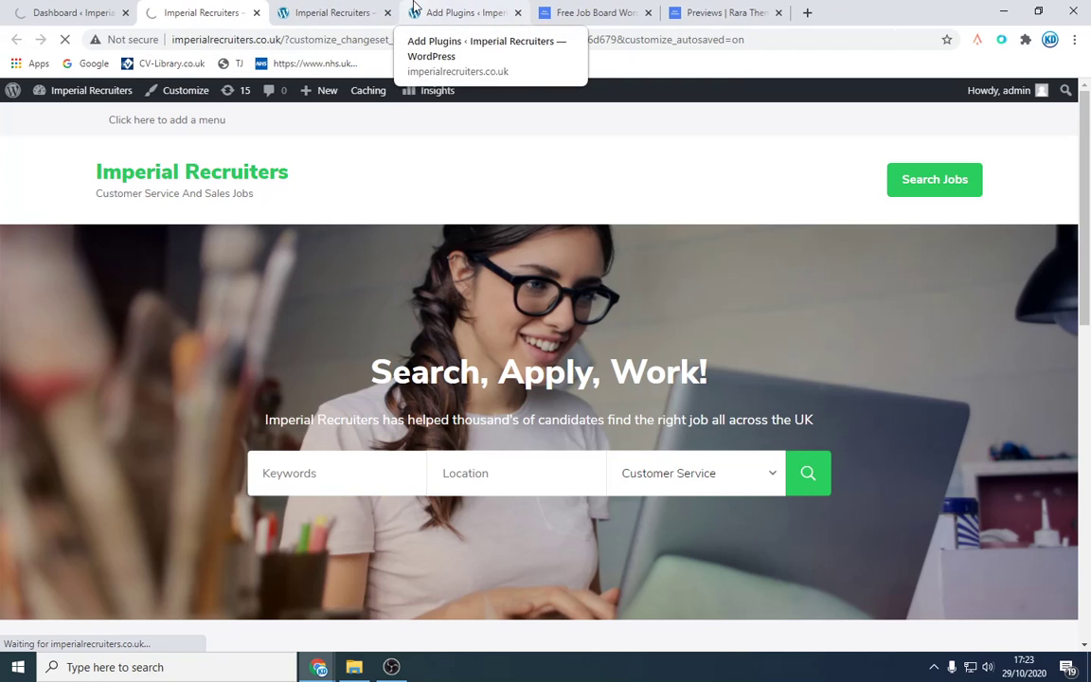
# Open the Menus management page, assign the Primary menu to the Primary display location, and turn off automatic adding of top-level pages
pyautogui.click(71, 12)
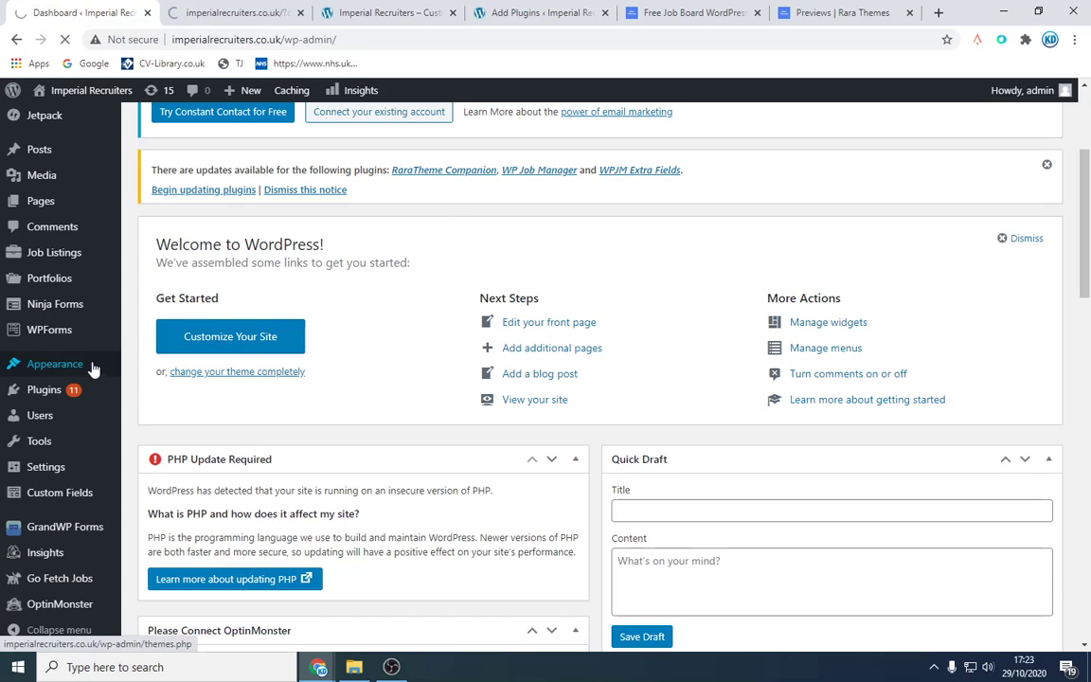
pyautogui.moveTo(103, 363)
pyautogui.click(146, 429)
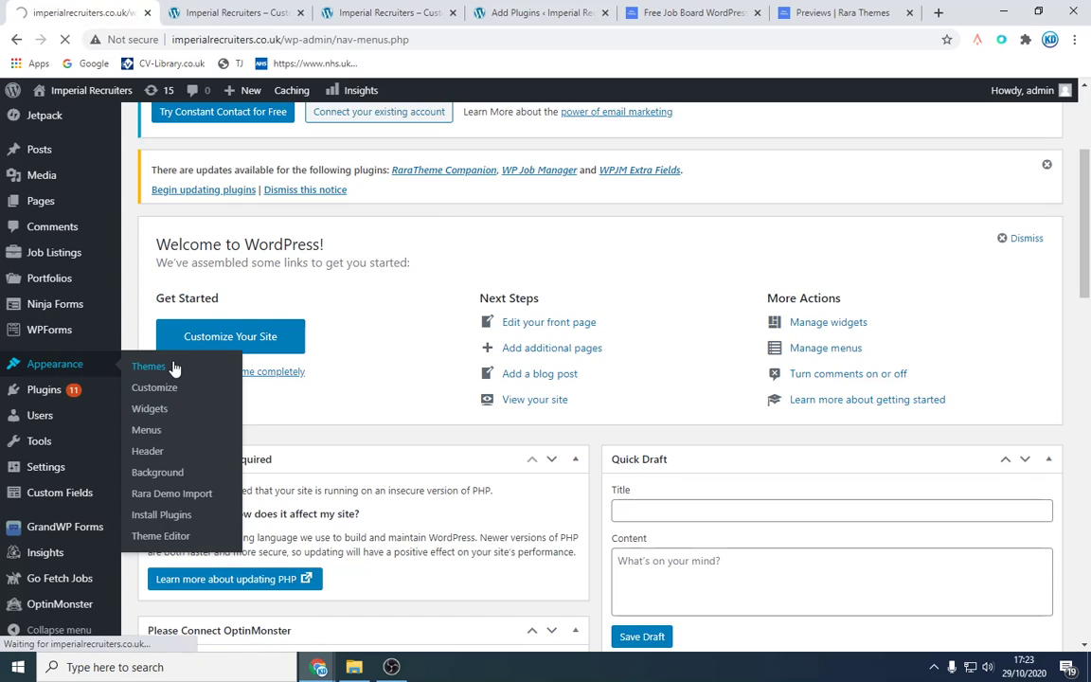
pyautogui.scroll(-3, 577, 321)
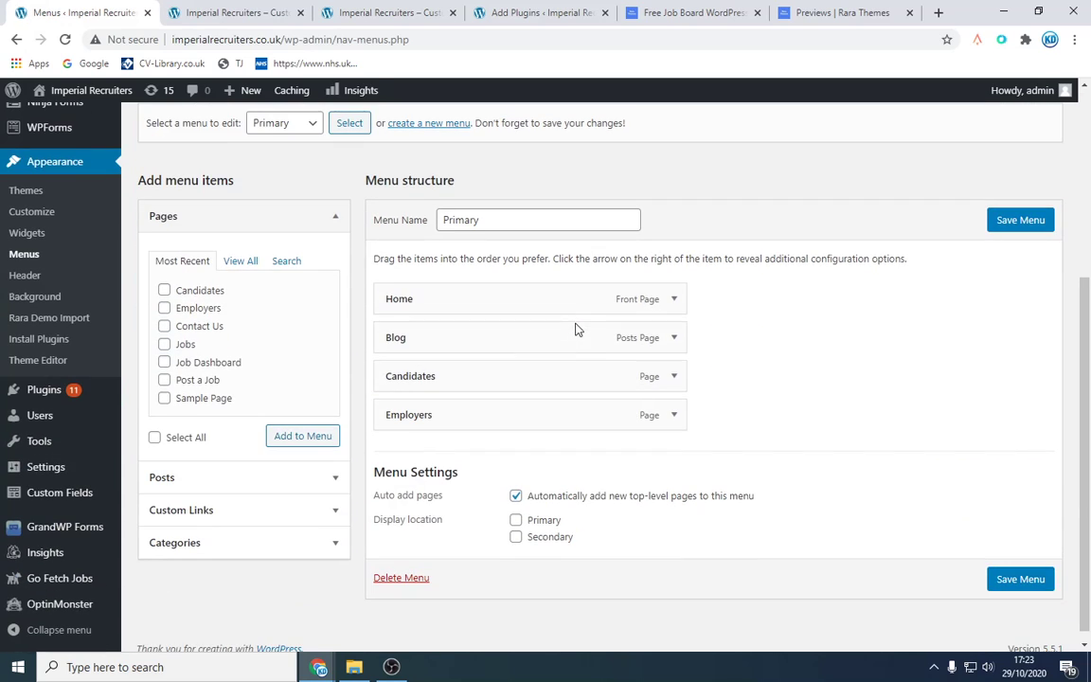
pyautogui.click(515, 519)
pyautogui.click(319, 509)
pyautogui.scroll(-2, 324, 504)
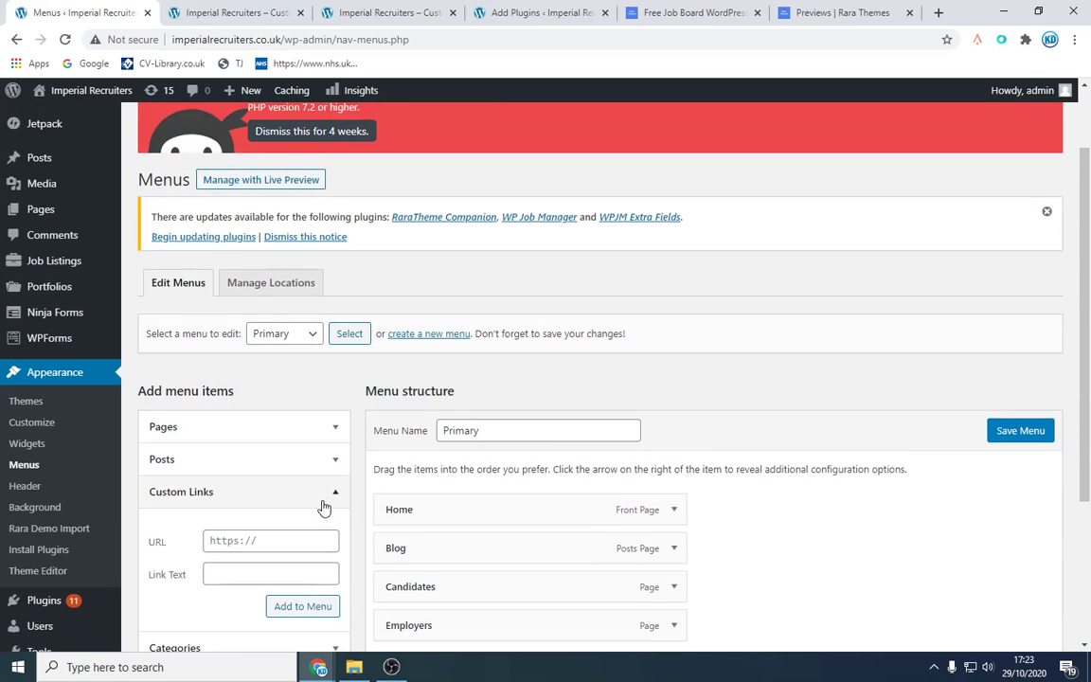
pyautogui.click(255, 403)
pyautogui.write('http://imperialrecruiters.co.uk/contact-us/')
pyautogui.click(269, 438)
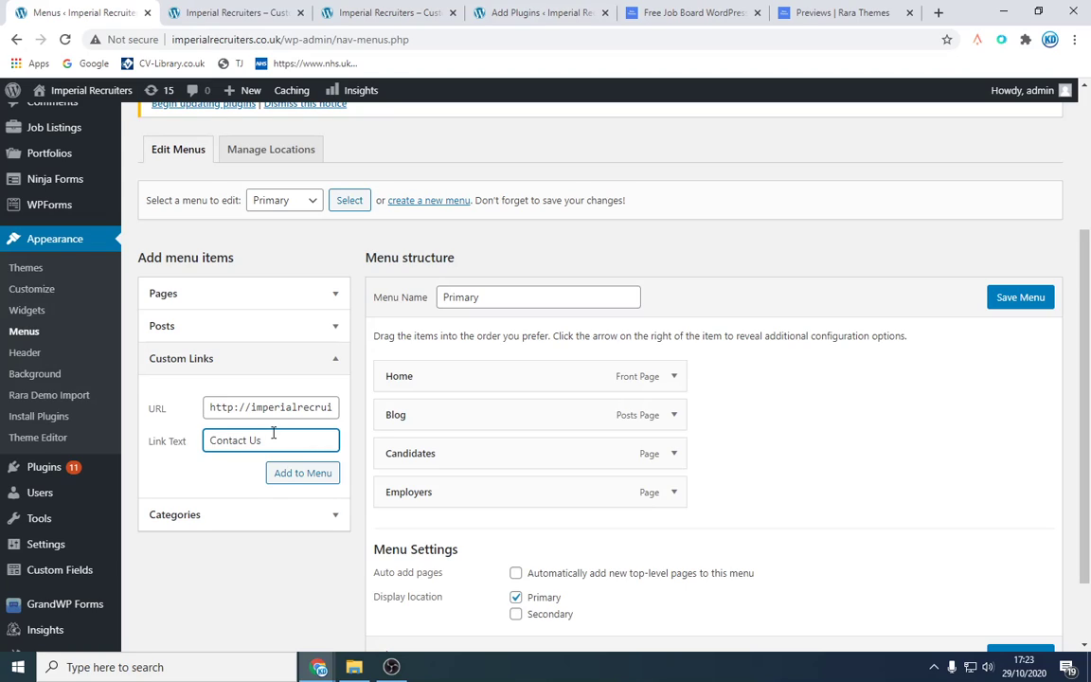
pyautogui.click(310, 475)
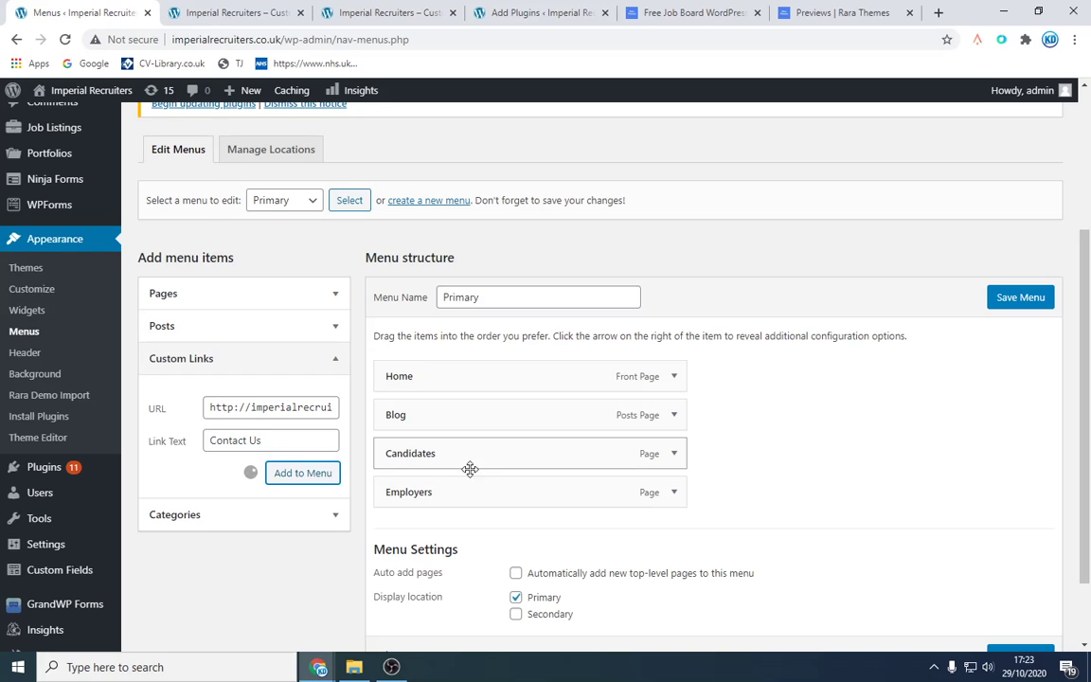
pyautogui.scroll(-1, 511, 488)
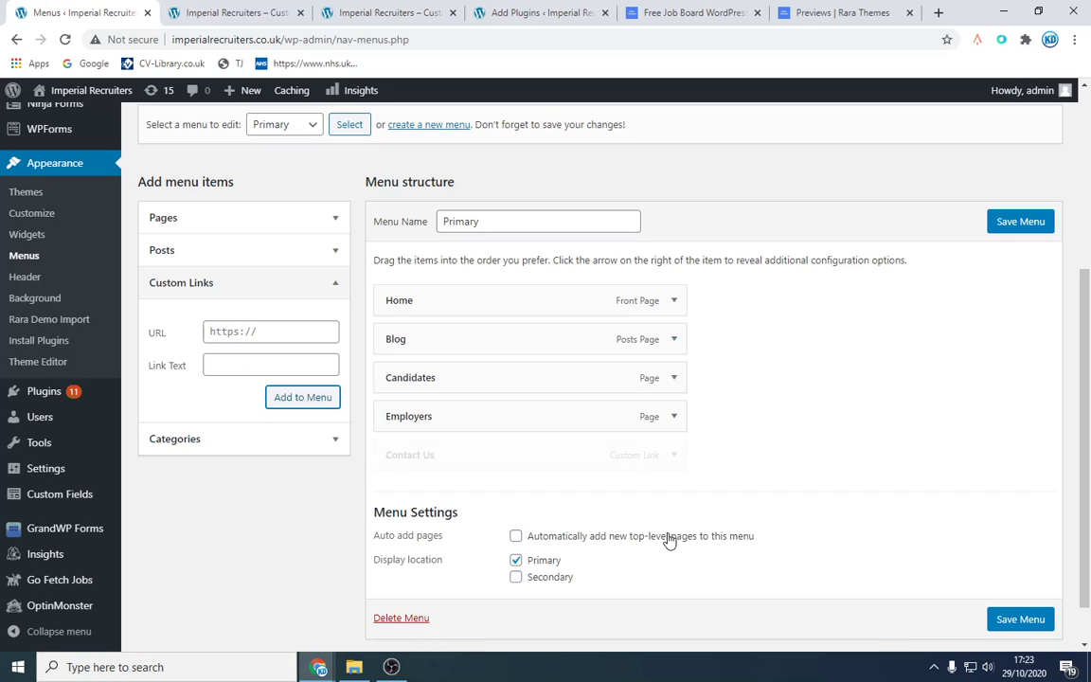
pyautogui.click(1032, 620)
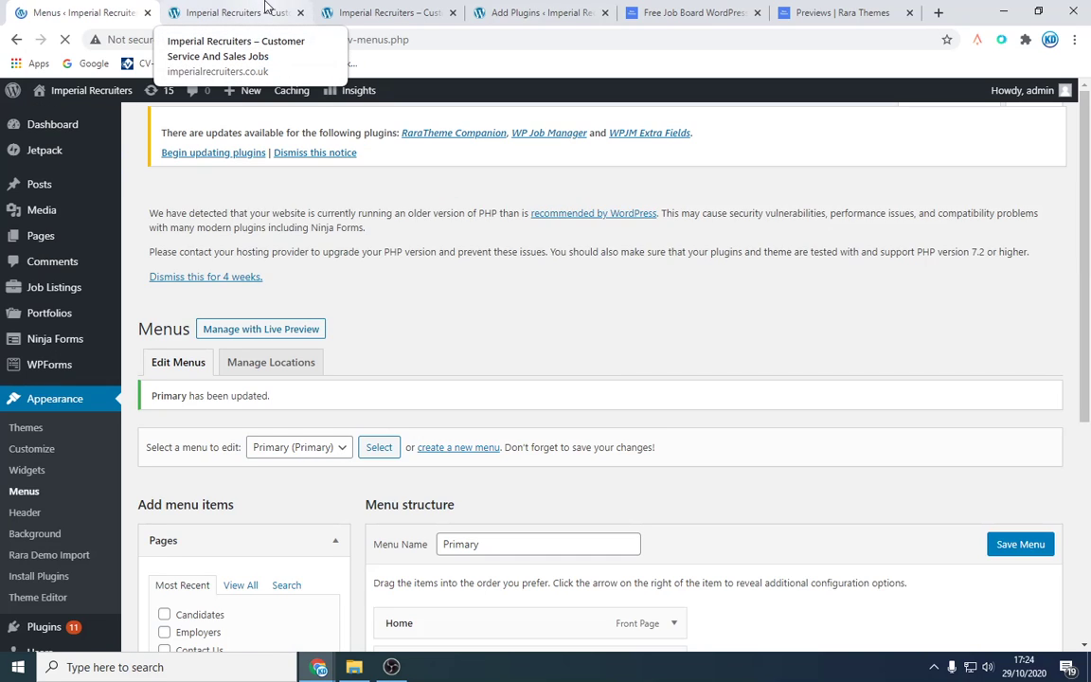
# Switch to the site's front end and reload the homepage to check its header menu
pyautogui.click(266, 9)
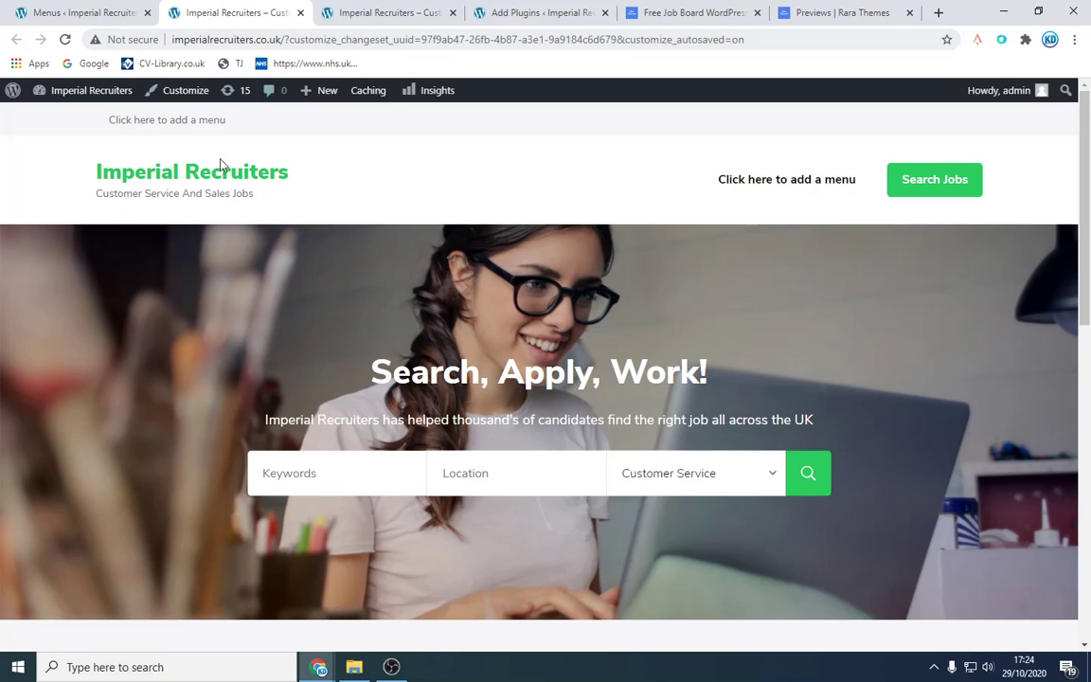
pyautogui.click(184, 156)
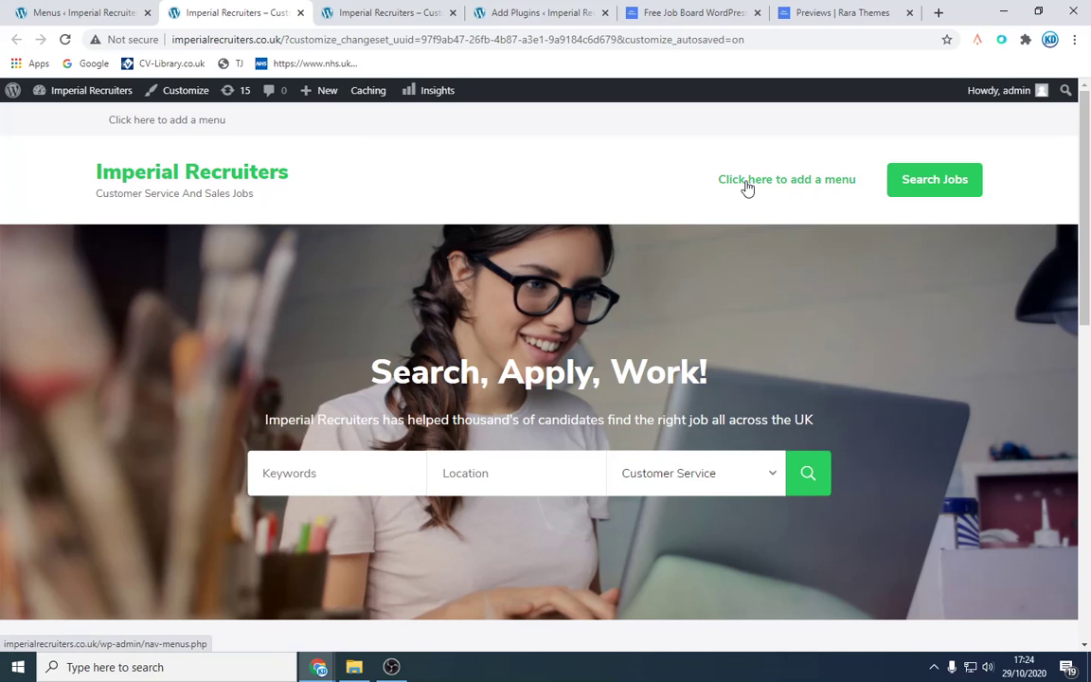
# Return to menu management, turn on automatic adding of new top-level pages to the Primary menu, and save it
pyautogui.click(71, 11)
pyautogui.scroll(-3, 562, 337)
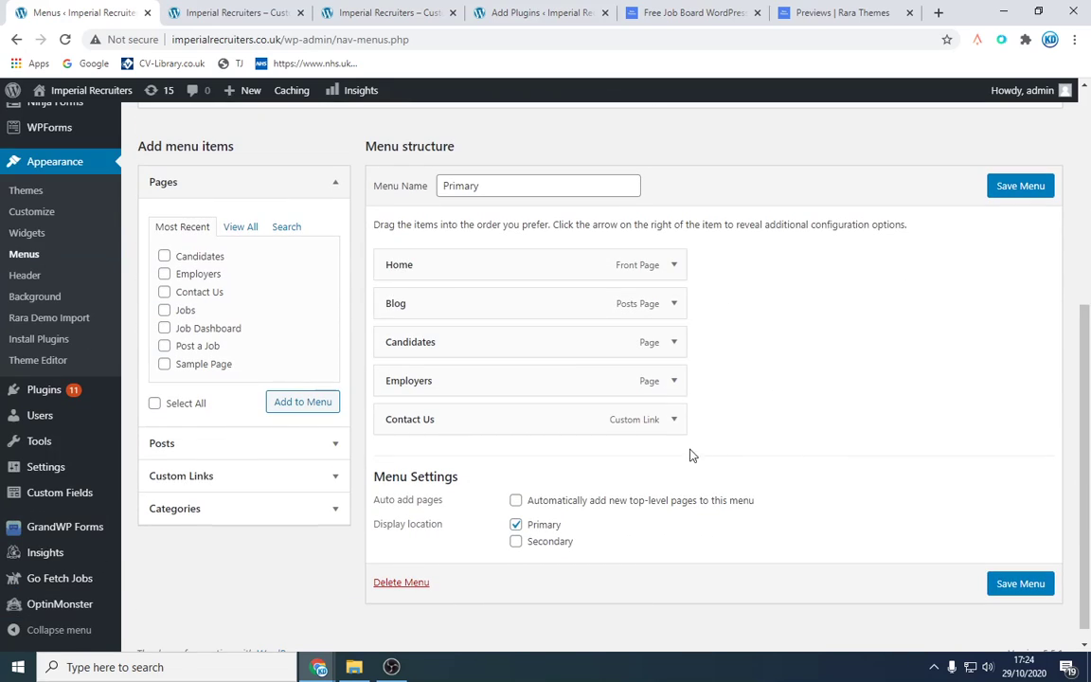
pyautogui.click(515, 500)
pyautogui.click(1018, 584)
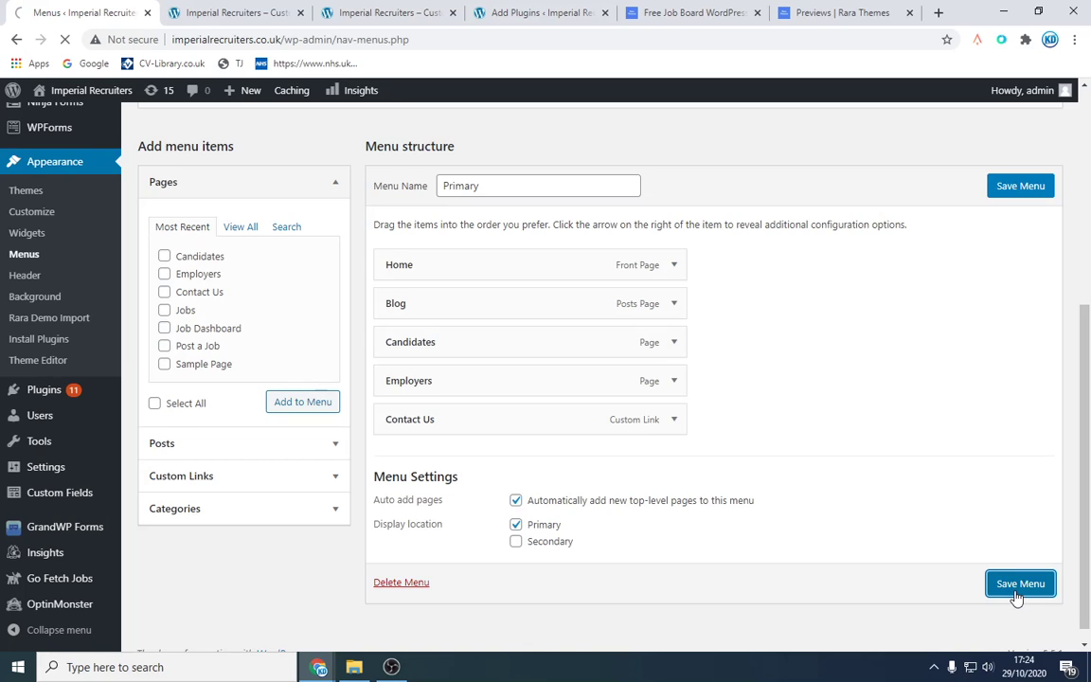
# Load the live homepage at imperialrecruiters.co.uk without the customizer parameters in its address
pyautogui.click(190, 11)
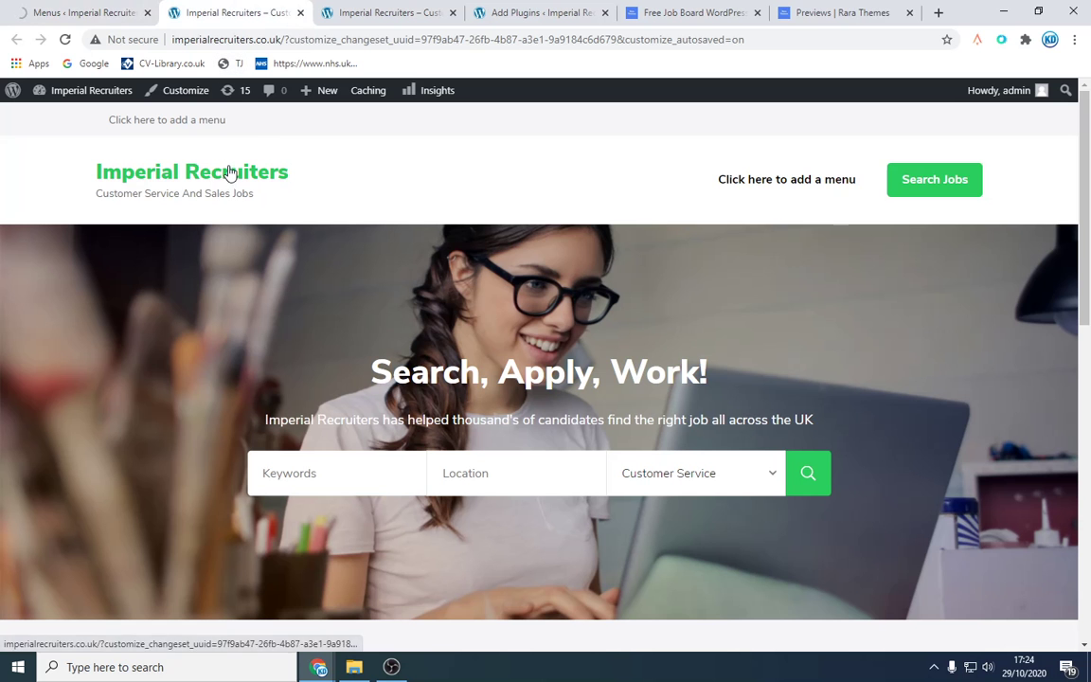
pyautogui.moveTo(281, 39); pyautogui.dragTo(1044, 66)
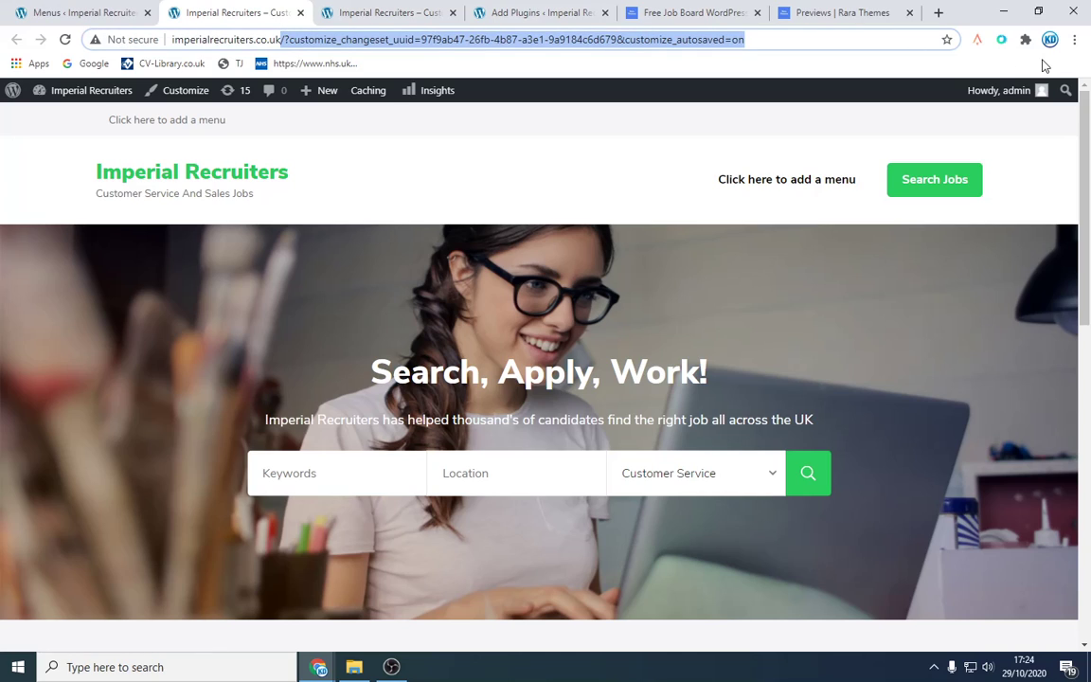
pyautogui.press('BackSpace')
pyautogui.press('Return')
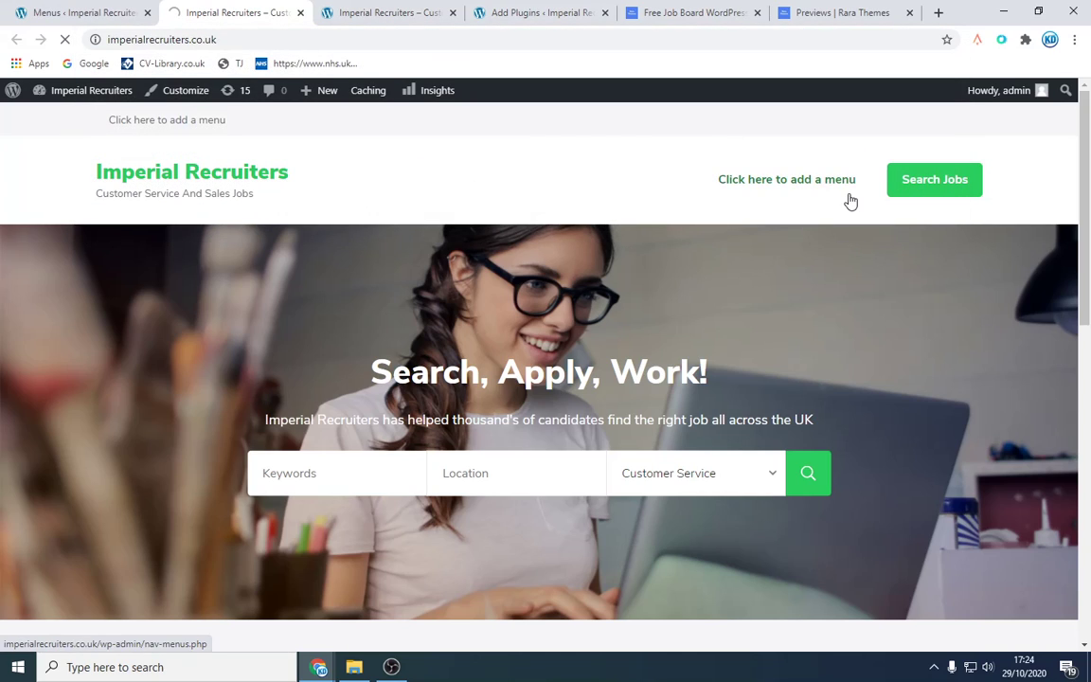
# Open the Contact Us page from the site's navigation menu and review its contact form
pyautogui.click(836, 188)
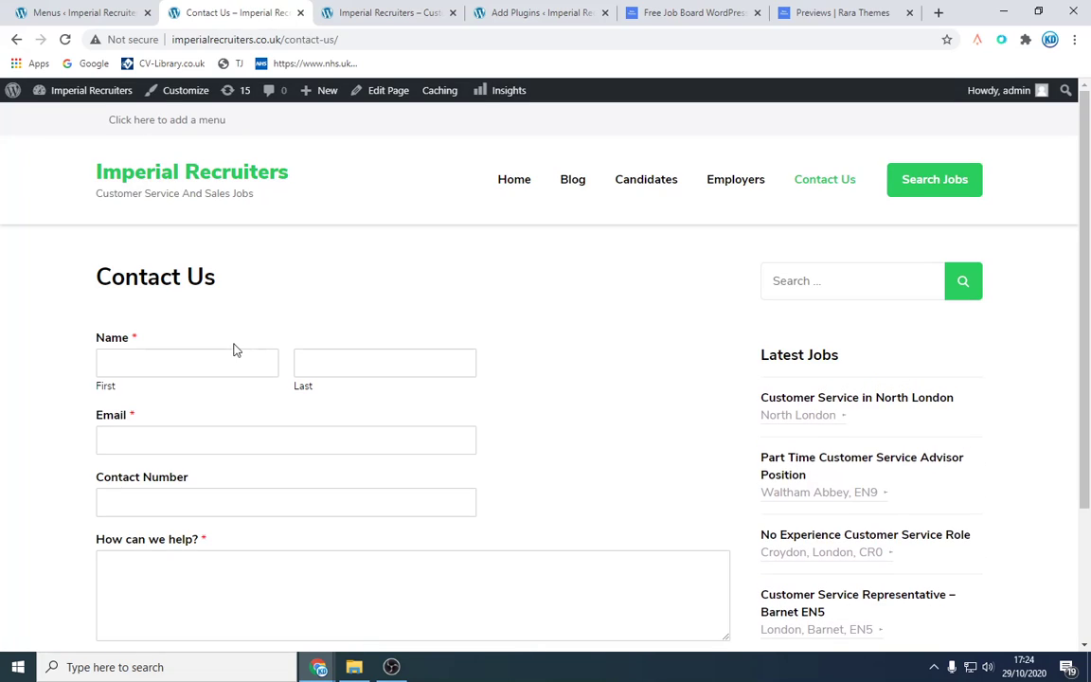
pyautogui.scroll(-3, 212, 353)
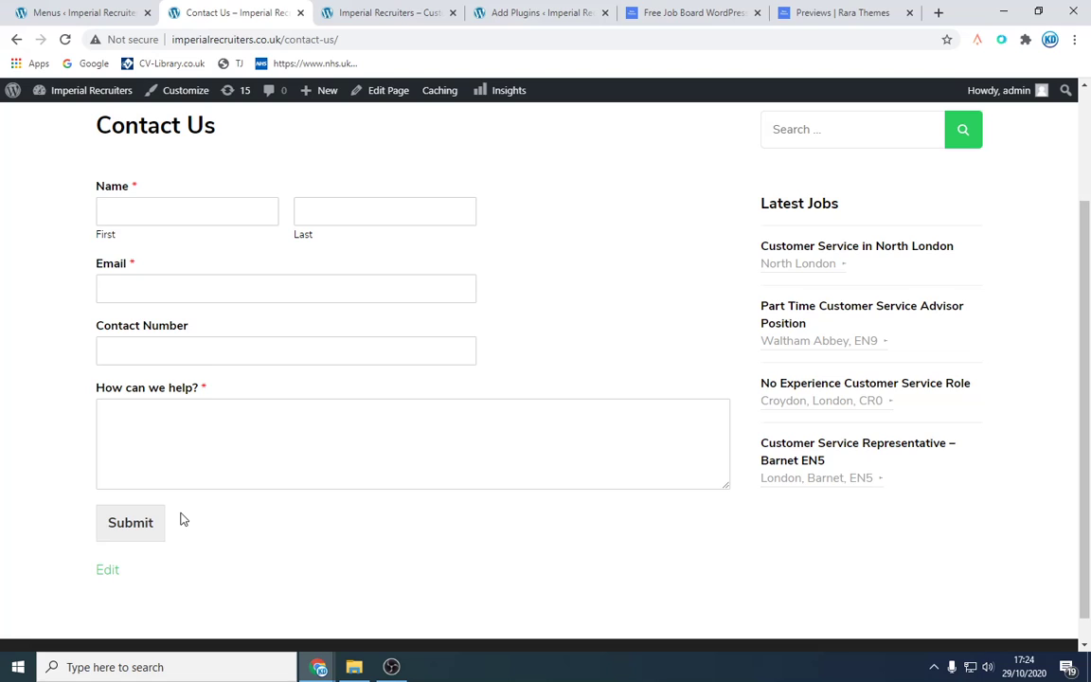
pyautogui.scroll(2, 224, 348)
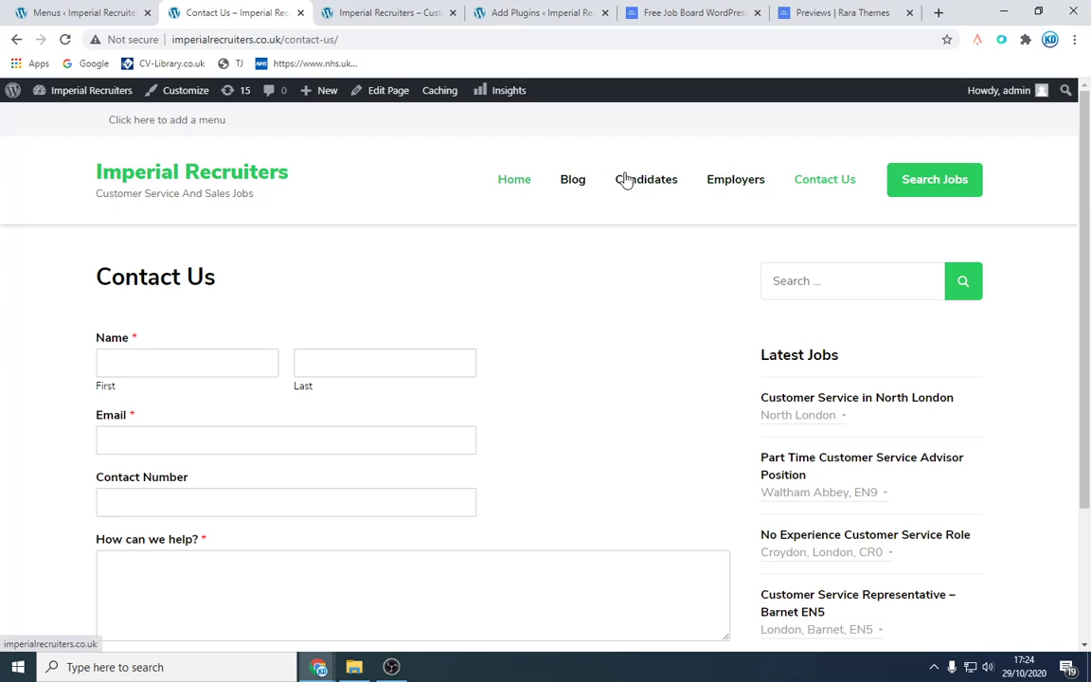